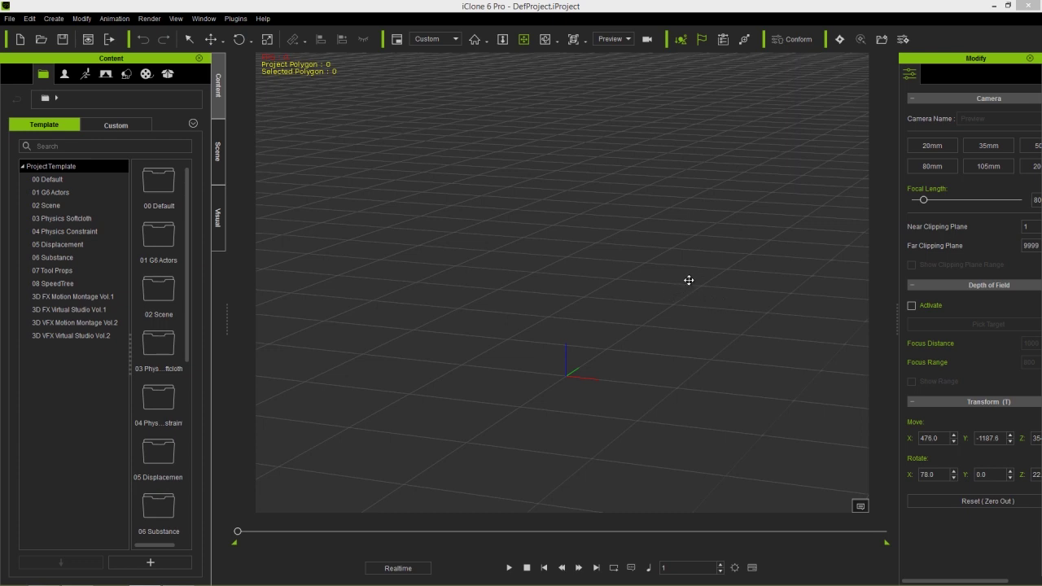
# Switch to the file explorer and bring the Forest_15_3b_Videvo video into the iClone viewport as the background
pyautogui.hotkey('alt', 'Tab')
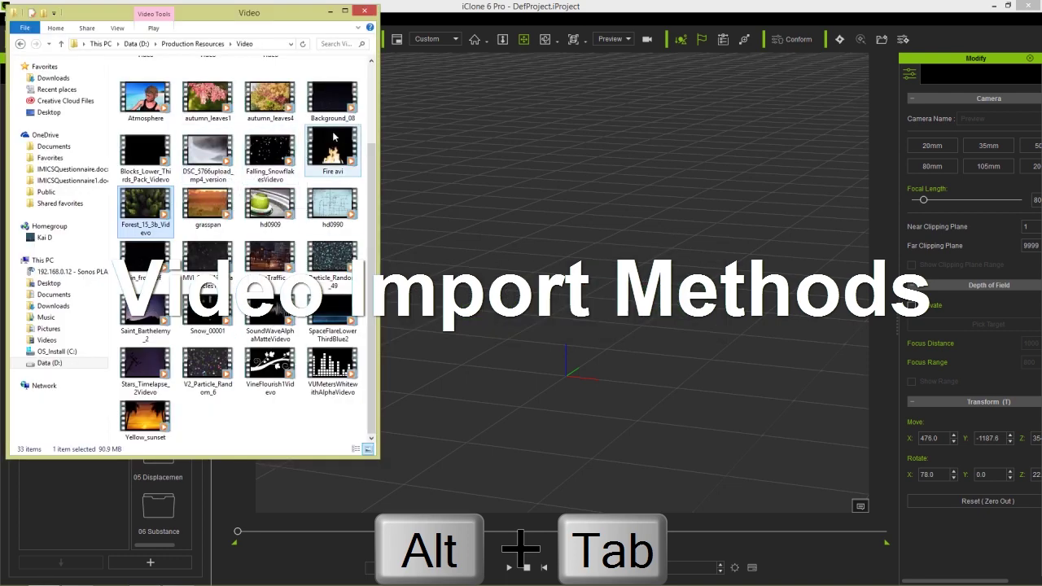
pyautogui.moveTo(372, 177)
pyautogui.mouseDown()
pyautogui.moveTo(374, 111)
pyautogui.moveTo(376, 178)
pyautogui.mouseUp()
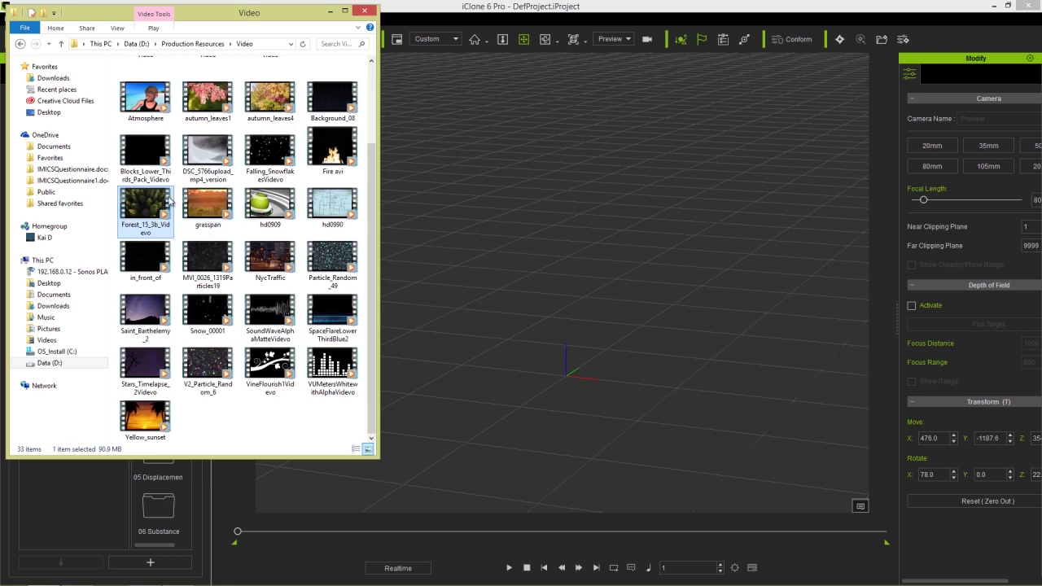
pyautogui.moveTo(135, 206); pyautogui.dragTo(550, 173)
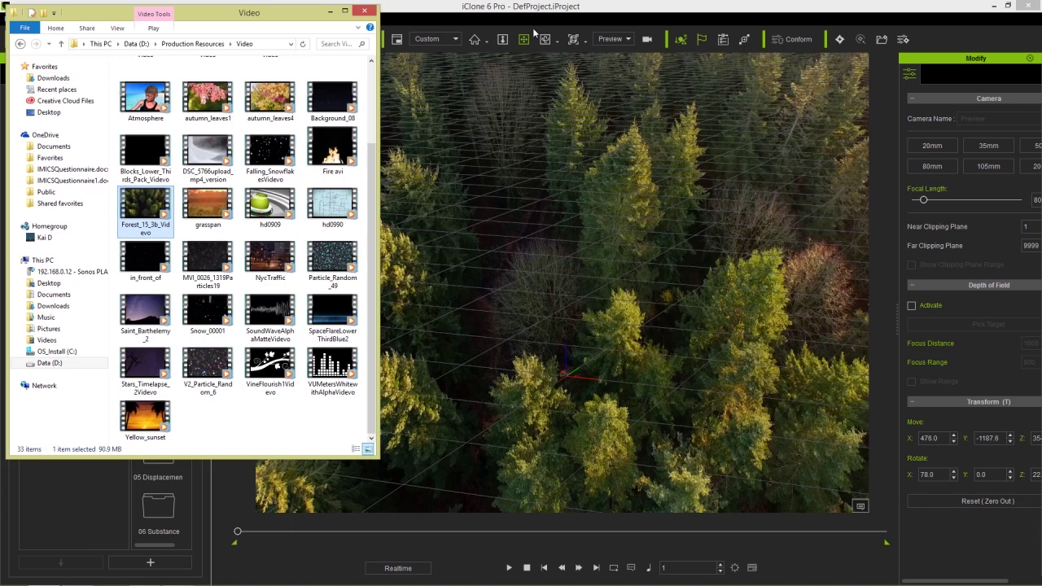
pyautogui.click(371, 13)
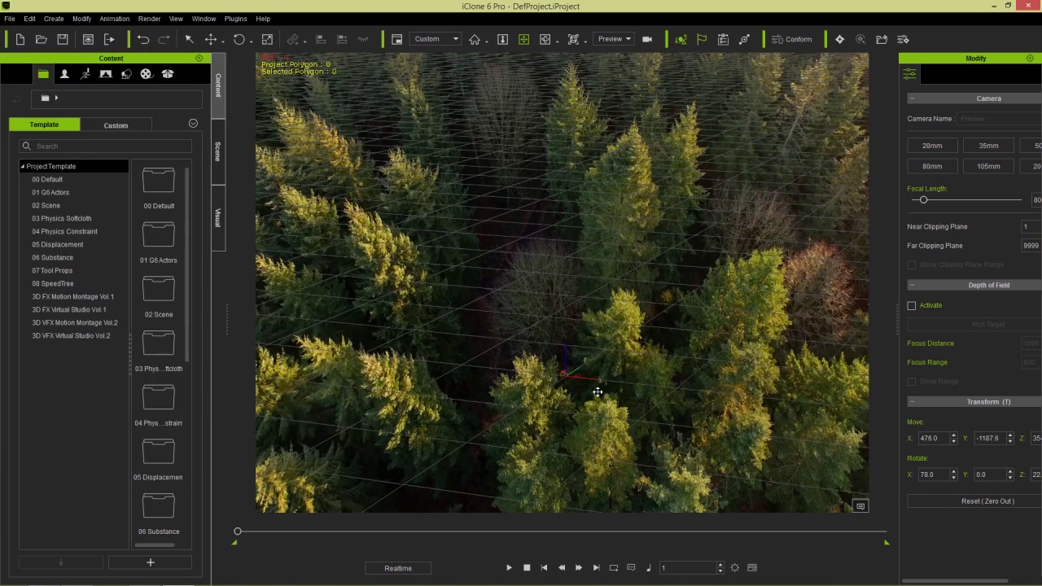
# Play and stop the forest background video, and check how it behaves as the camera angle changes
pyautogui.click(511, 567)
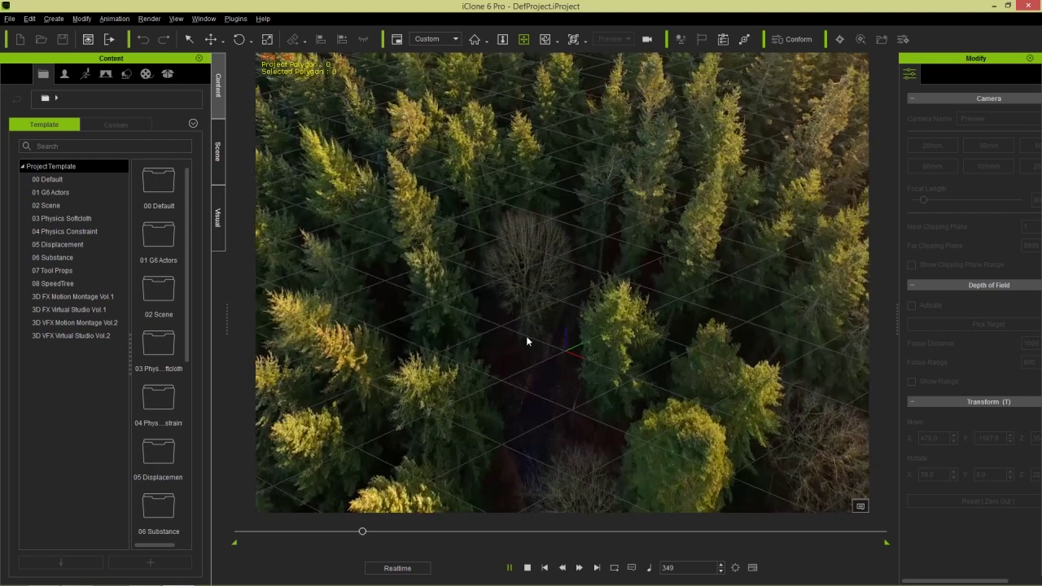
pyautogui.click(527, 567)
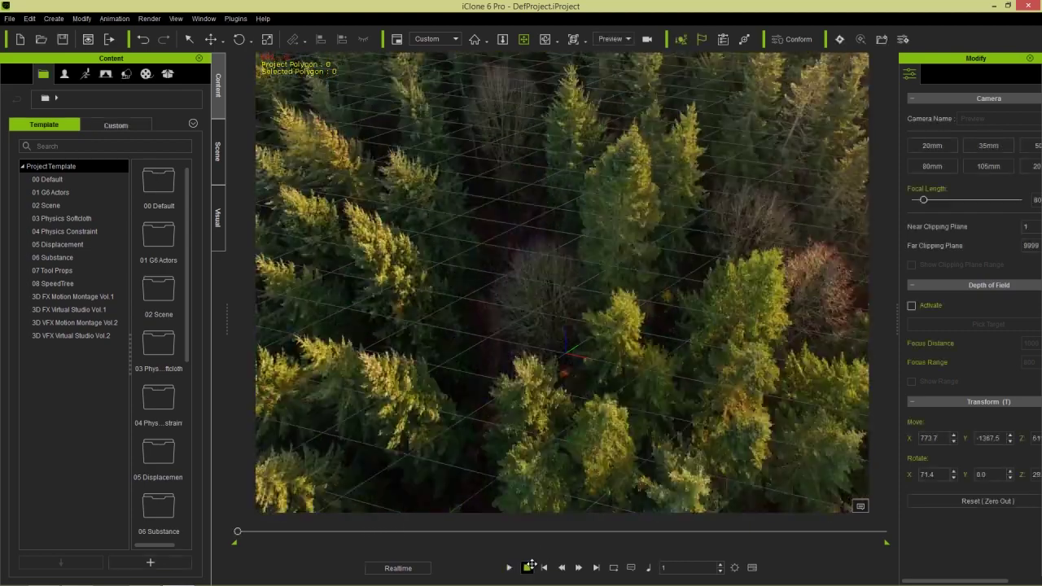
pyautogui.moveTo(546, 282); pyautogui.dragTo(590, 308, button='right')
# Toggle the viewport grid to compare the forest background with and without it, leaving the grid hidden
pyautogui.hotkey('ctrl', 'g')
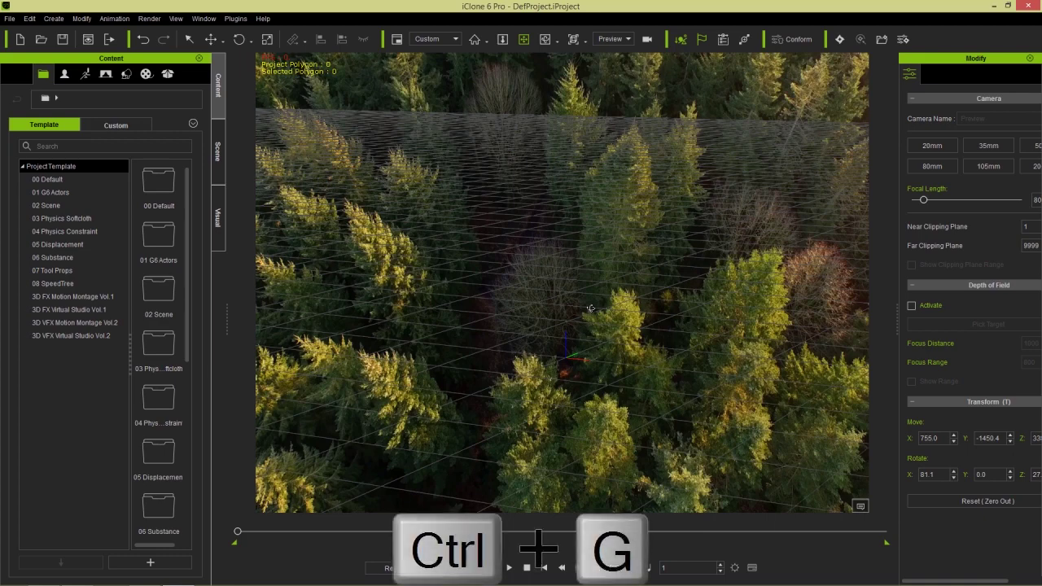
pyautogui.hotkey('ctrl', 'g')
pyautogui.hotkey('ctrl', 'g')
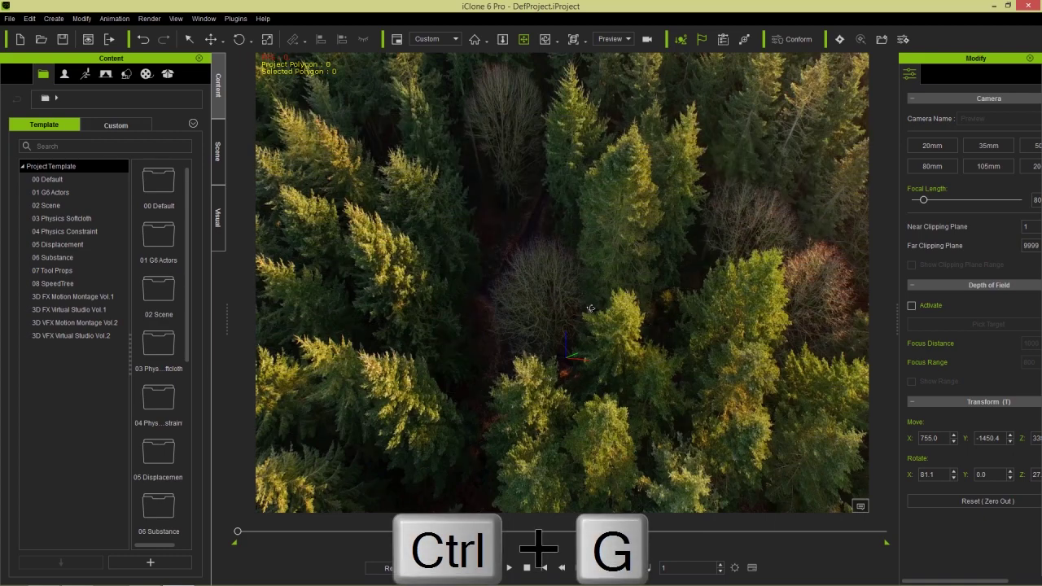
pyautogui.hotkey('ctrl', 'g')
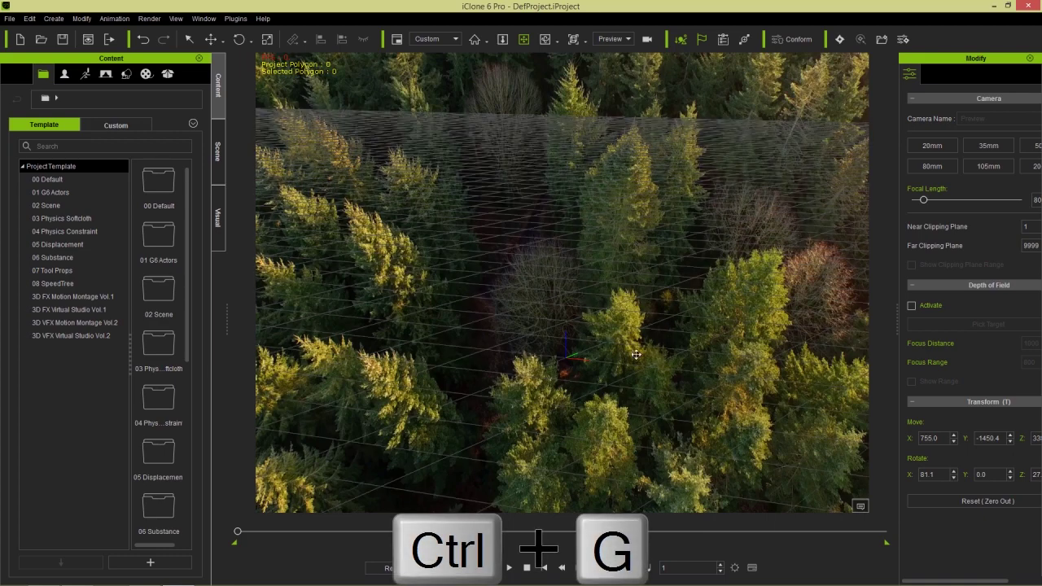
pyautogui.hotkey('ctrl', 'g')
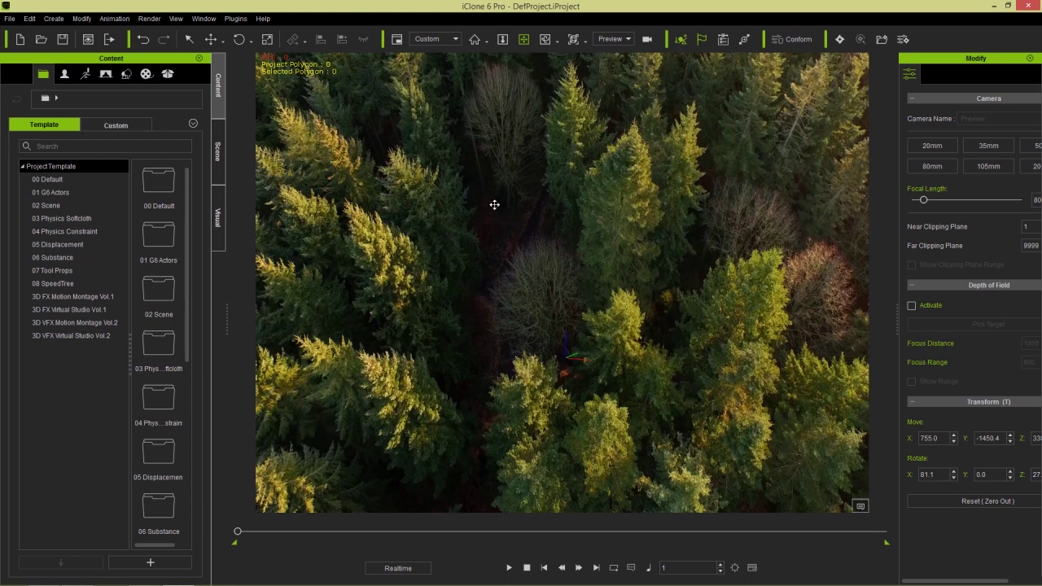
# Set the video render frame size to HD 720p (1280x720) and close the render settings
pyautogui.click(149, 18)
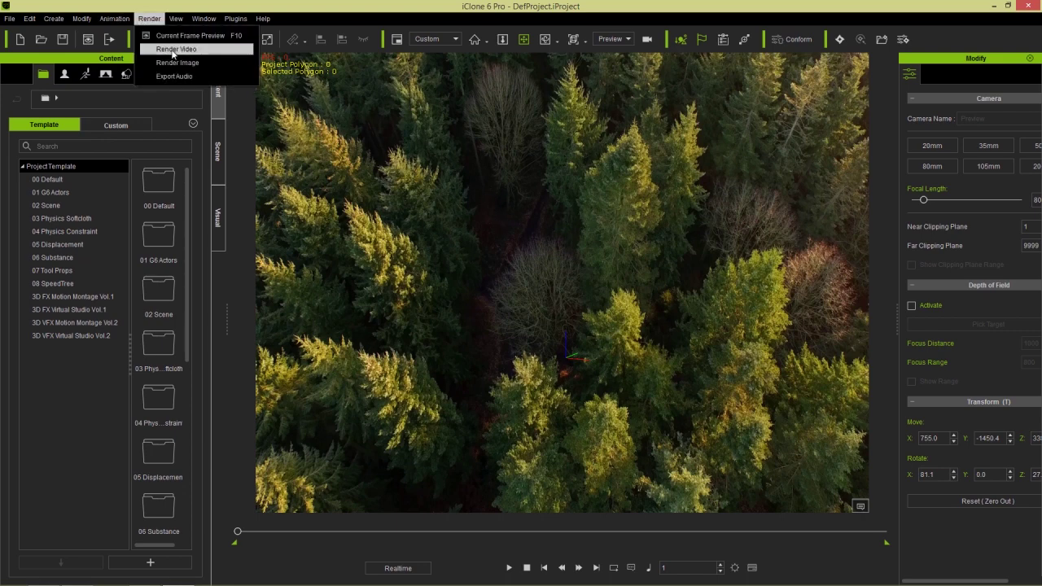
pyautogui.click(163, 51)
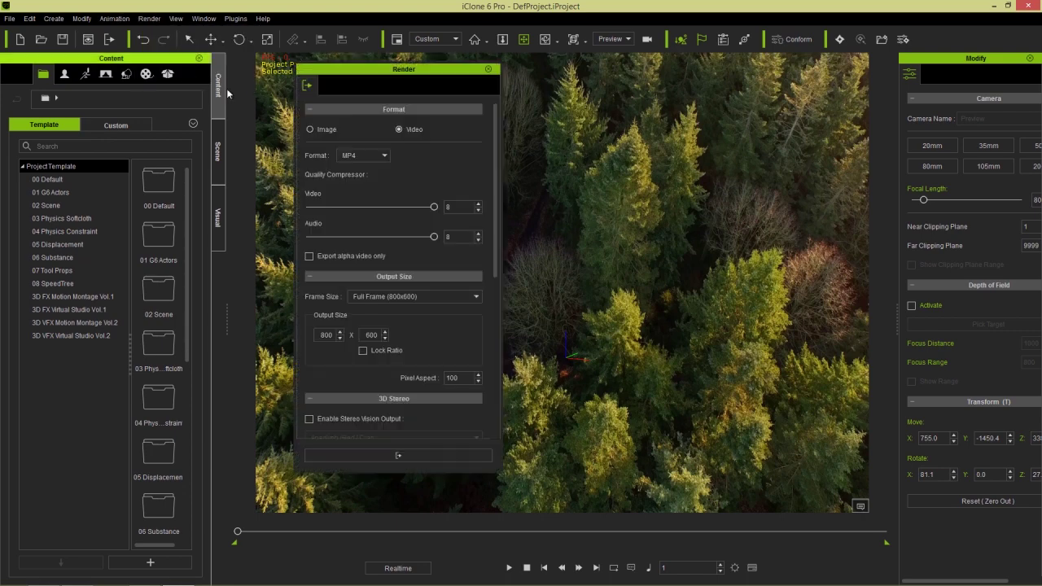
pyautogui.click(410, 295)
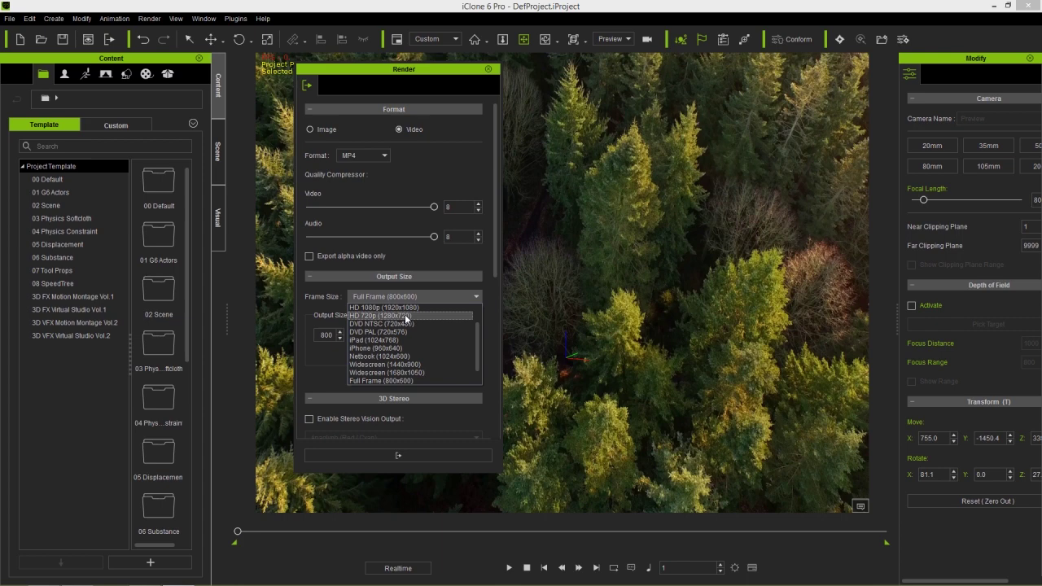
pyautogui.click(404, 315)
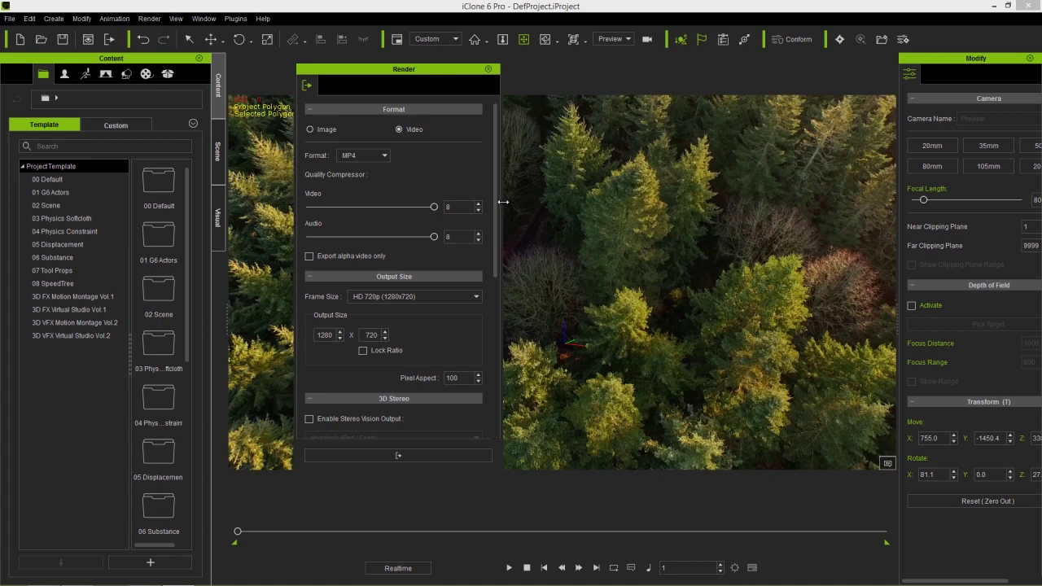
pyautogui.click(488, 70)
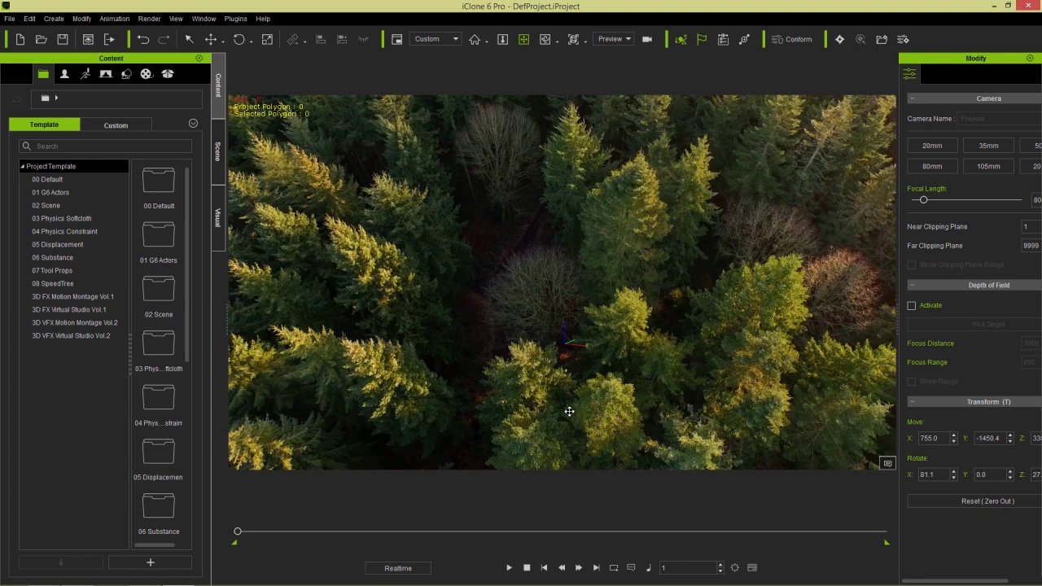
# Review the 2D background display modes in the project settings and deactivate the background image
pyautogui.hotkey('ctrl', 'shift', 'p')
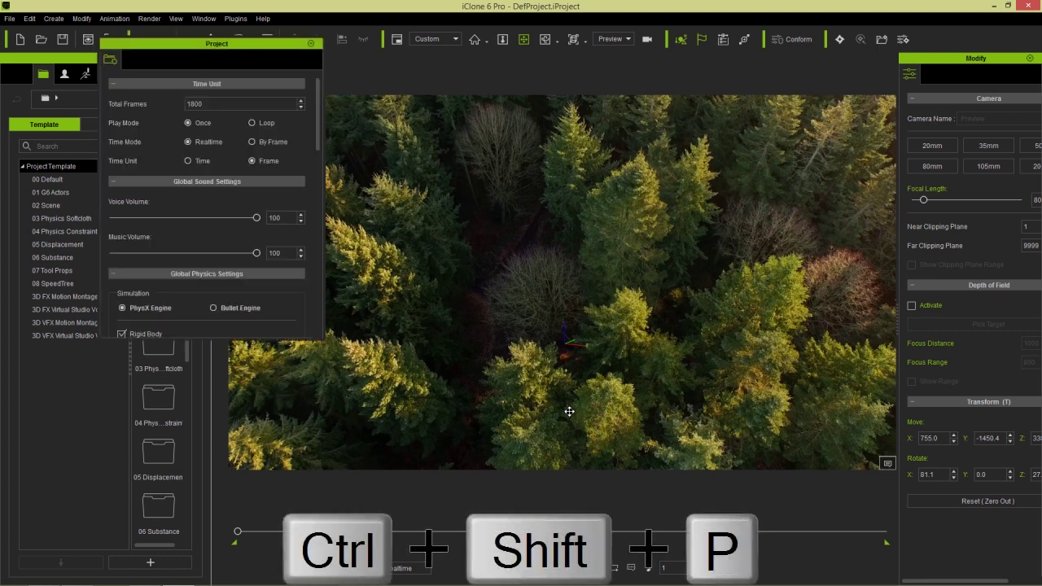
pyautogui.moveTo(316, 130); pyautogui.dragTo(314, 257)
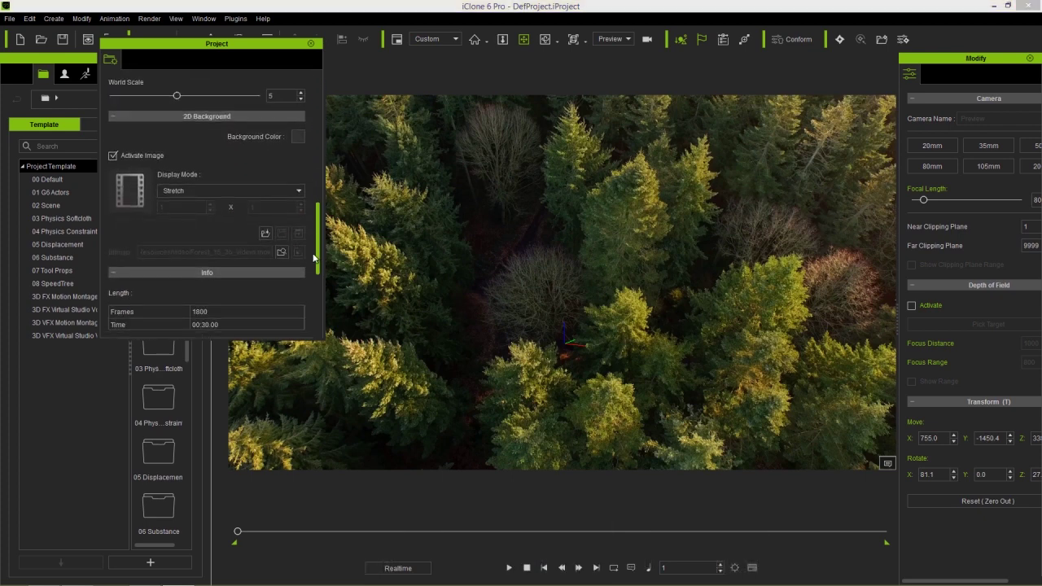
pyautogui.click(211, 189)
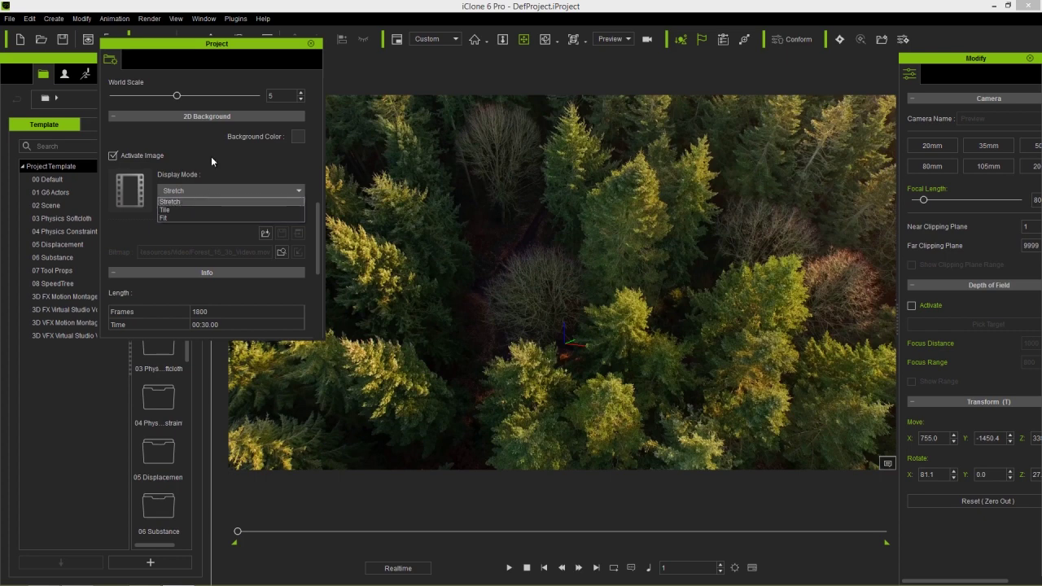
pyautogui.click(224, 174)
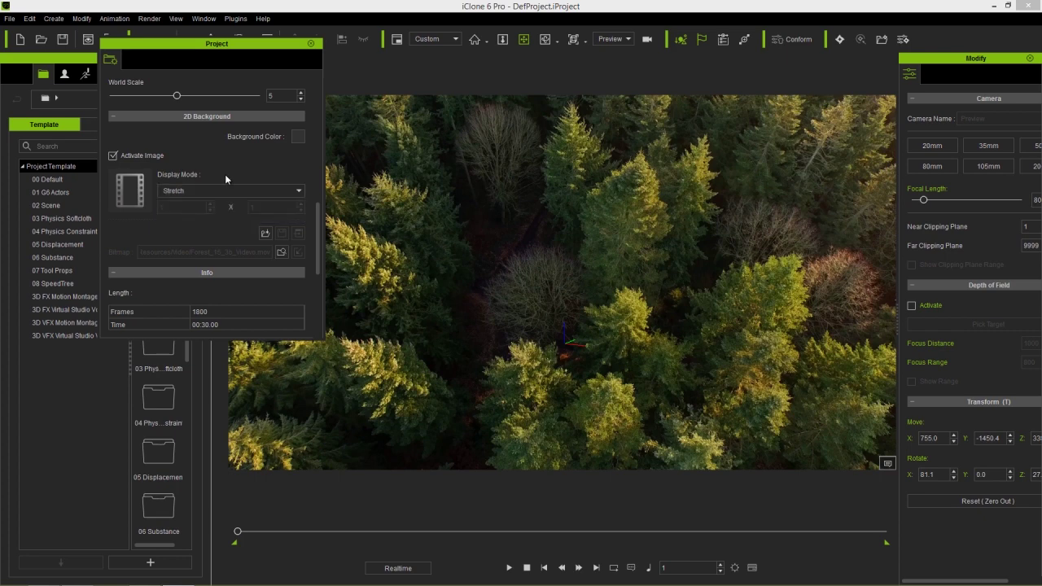
pyautogui.click(113, 154)
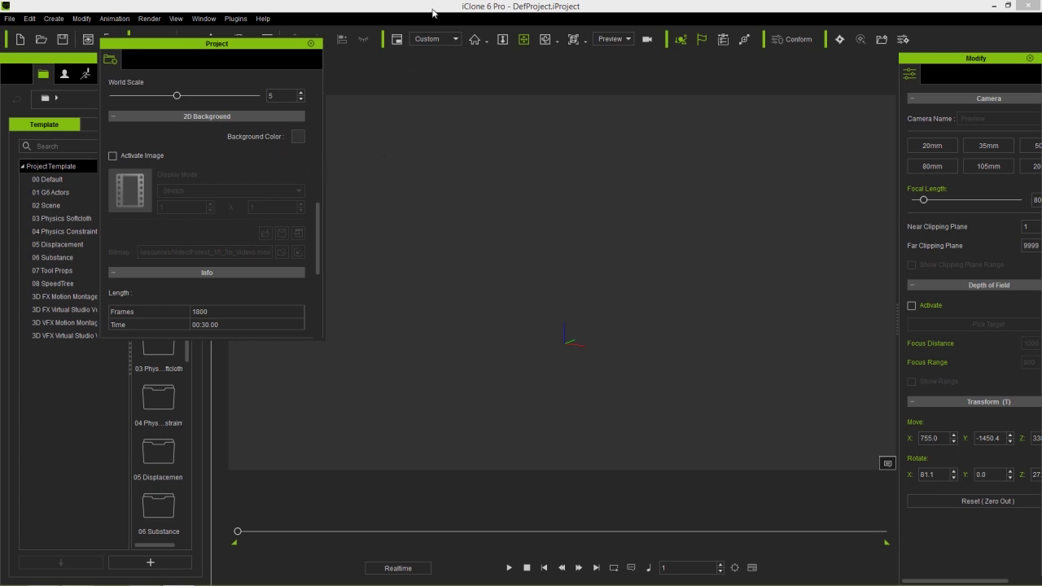
pyautogui.click(311, 43)
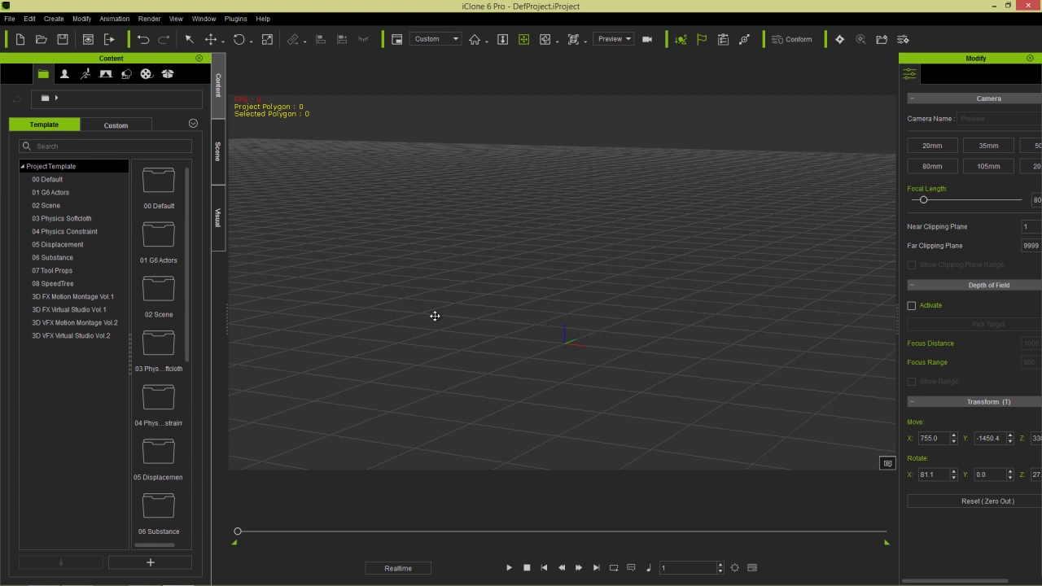
# Browse the Video category of the media templates, expanding its subfolders, to find the Eyeball01_D clip
pyautogui.click(145, 74)
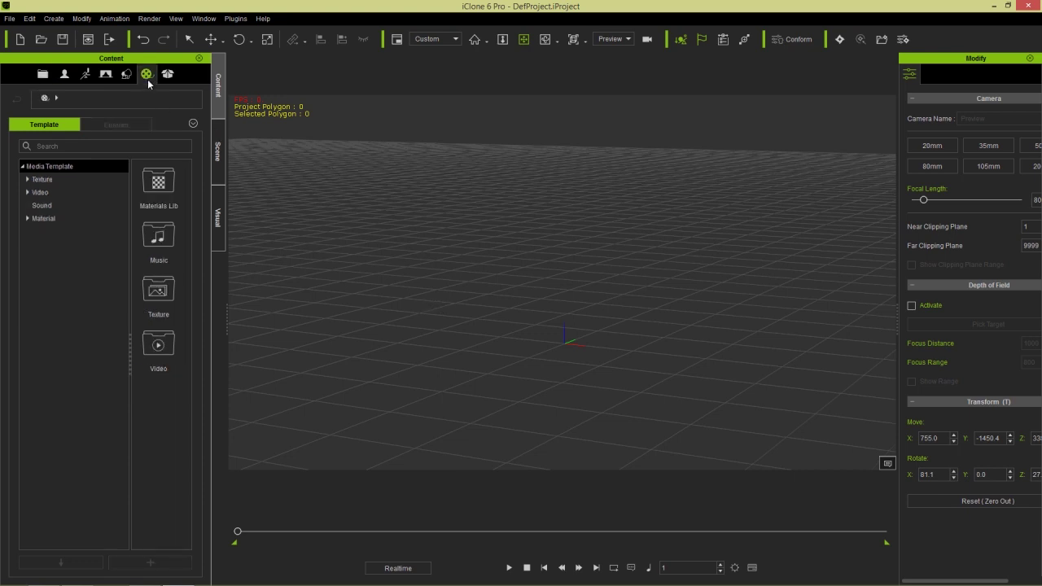
pyautogui.click(41, 193)
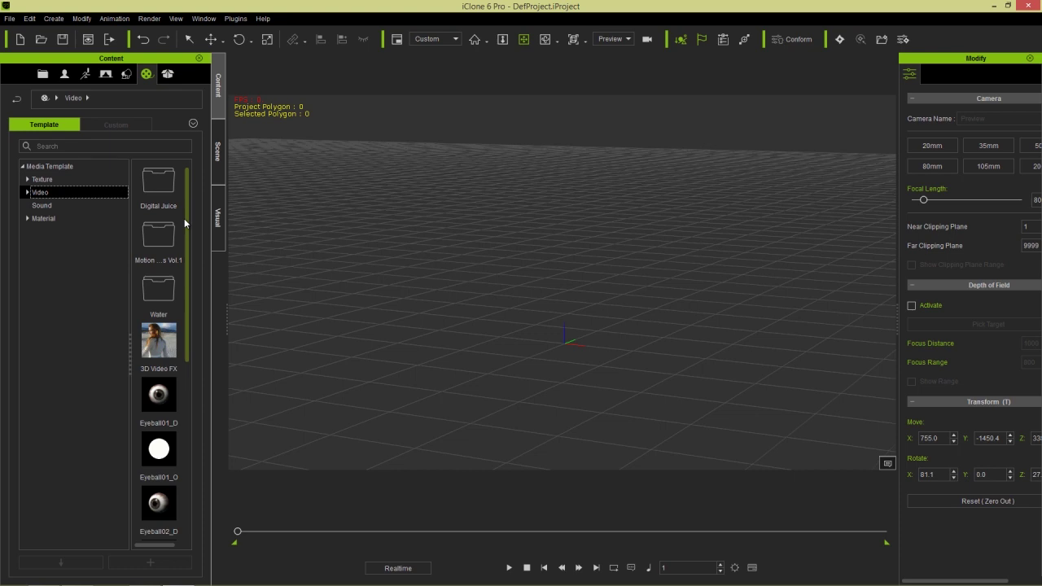
pyautogui.scroll(-3, 176, 310)
pyautogui.scroll(3, 177, 310)
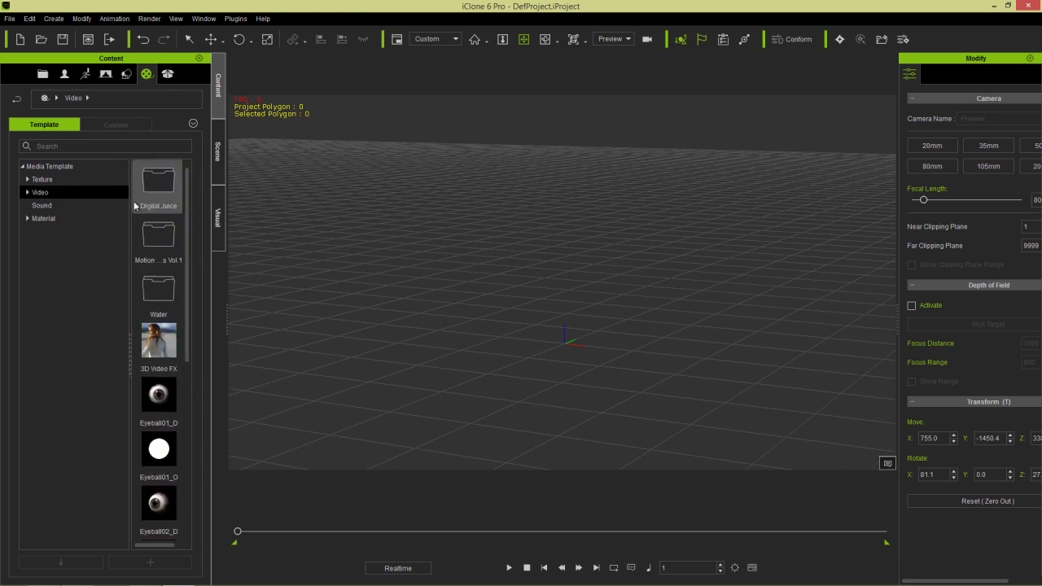
pyautogui.click(26, 195)
pyautogui.click(26, 193)
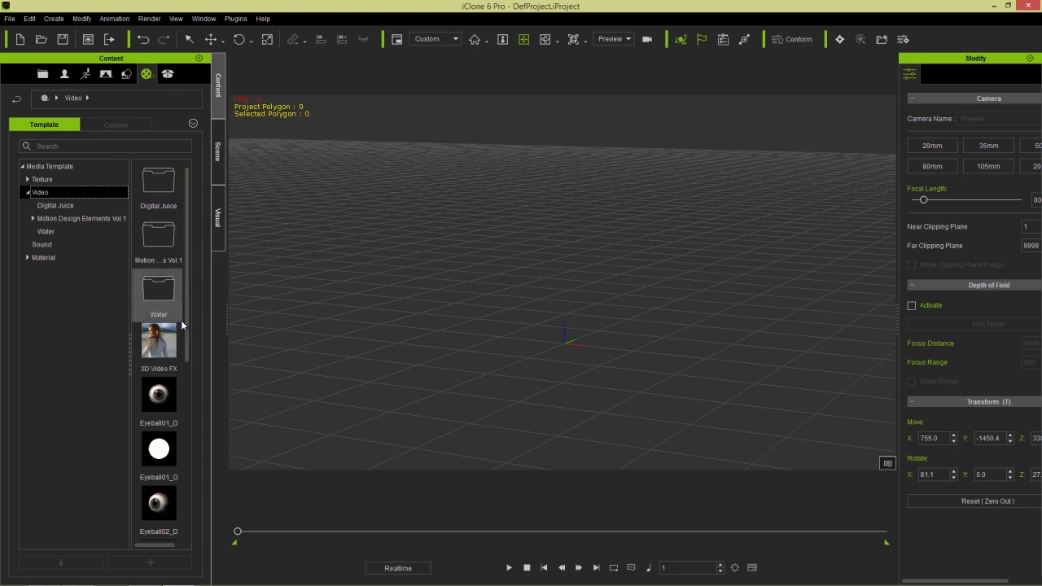
pyautogui.moveTo(190, 335); pyautogui.dragTo(189, 389)
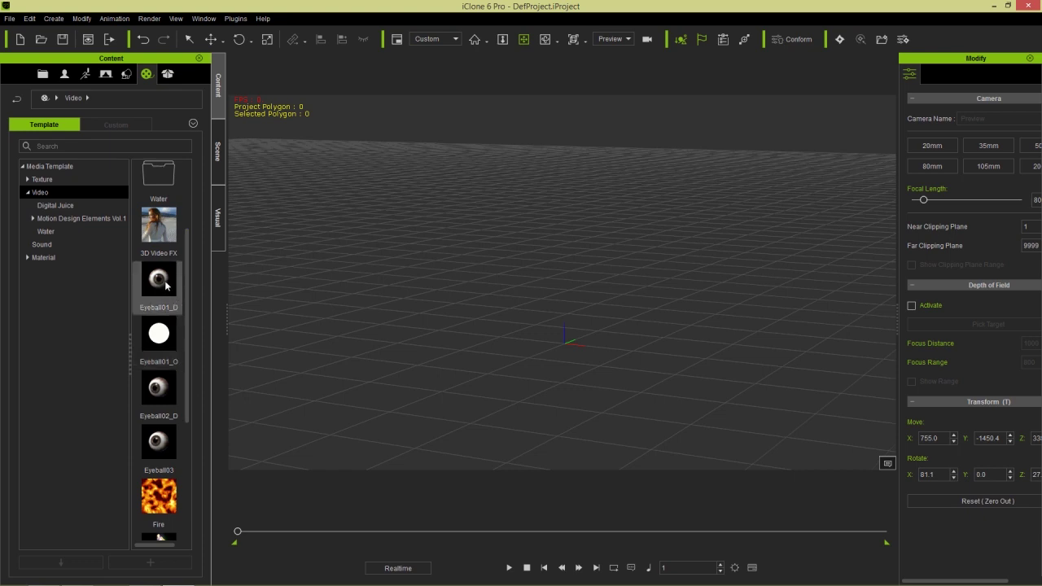
# Add the Eyeball01_D video to the scene as a billboard
pyautogui.moveTo(158, 280); pyautogui.dragTo(555, 347)
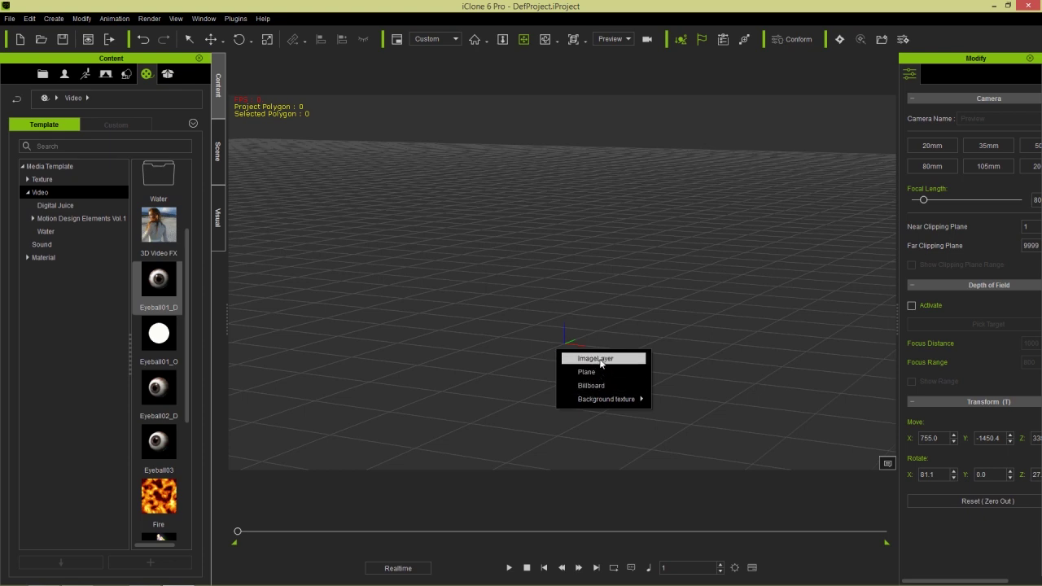
pyautogui.moveTo(606, 401)
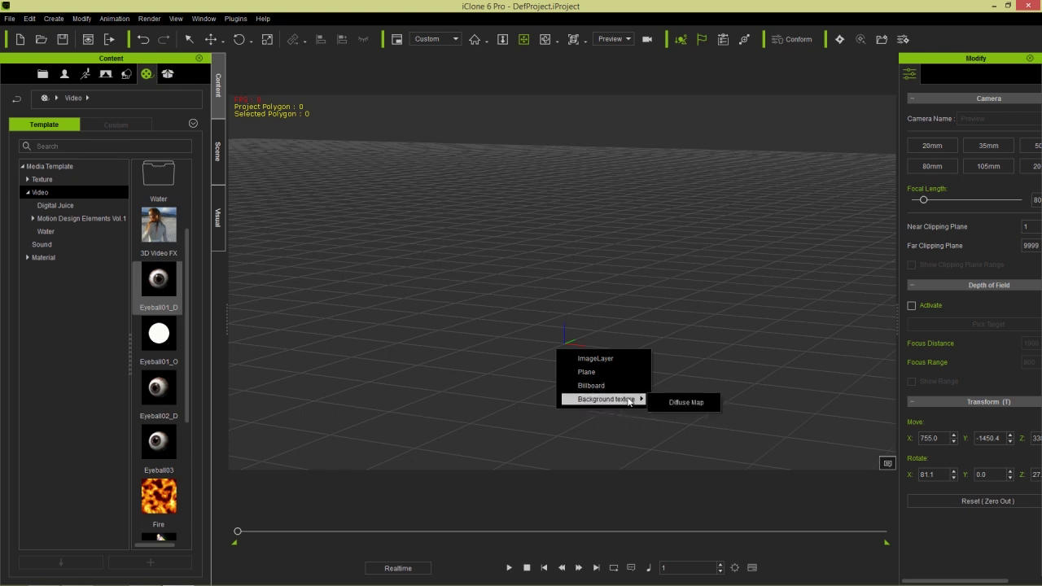
pyautogui.click(603, 386)
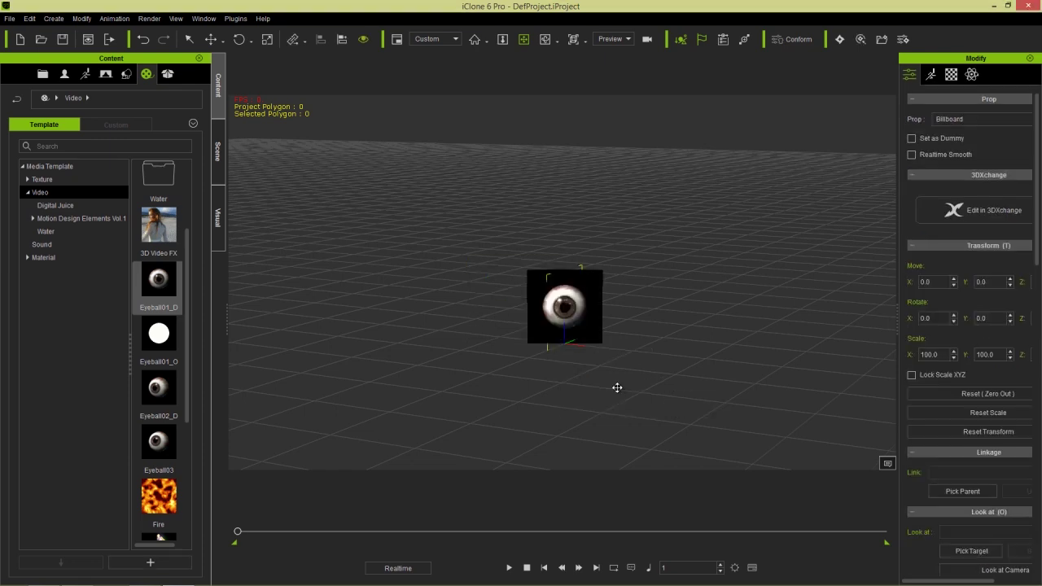
# Examine the eyeball billboard from closer up and several camera angles to see how it faces the camera
pyautogui.scroll(5, 583, 416)
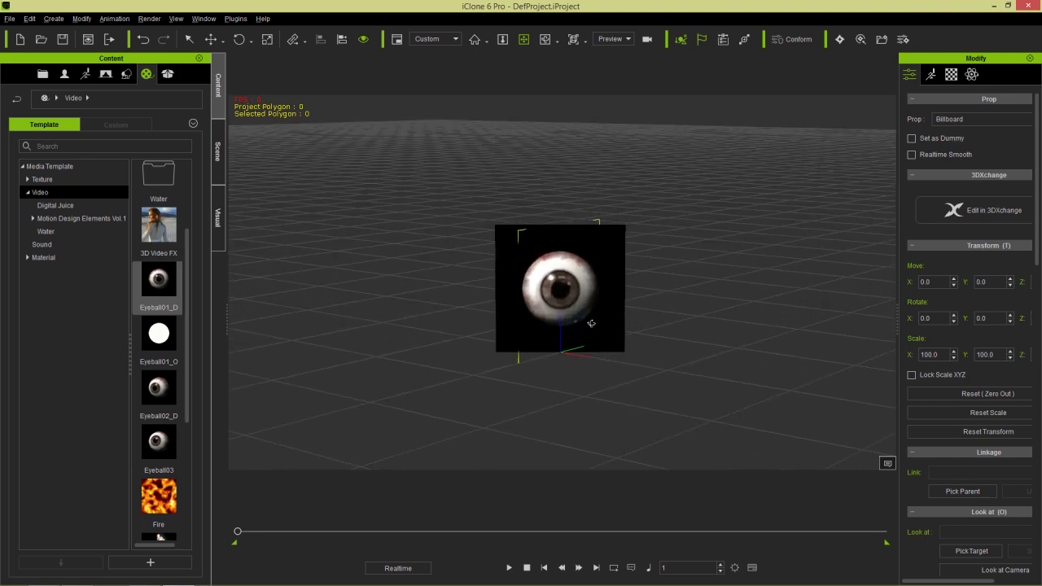
pyautogui.click(521, 324)
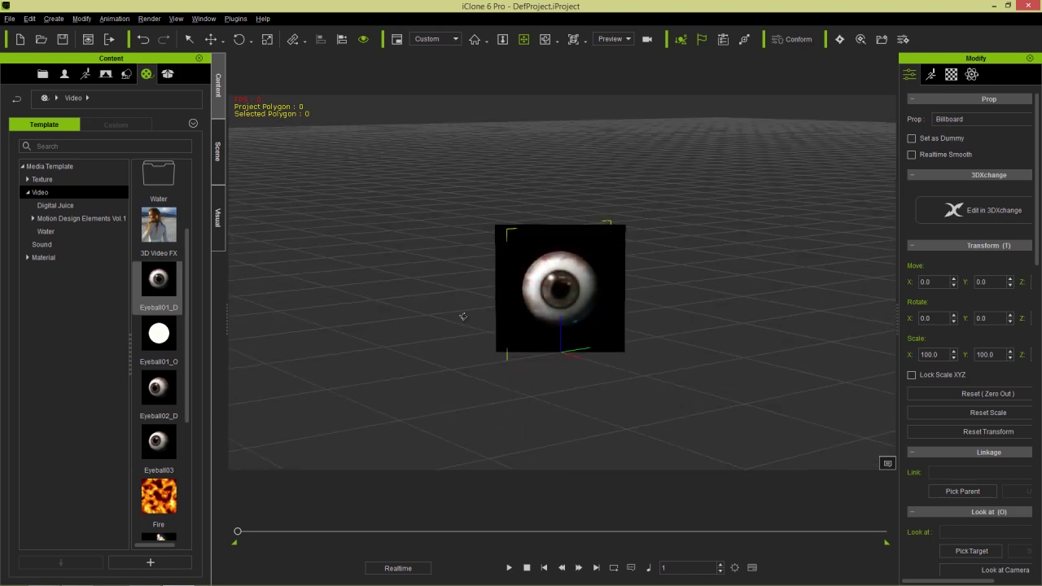
pyautogui.moveTo(390, 338); pyautogui.dragTo(486, 332, button='right')
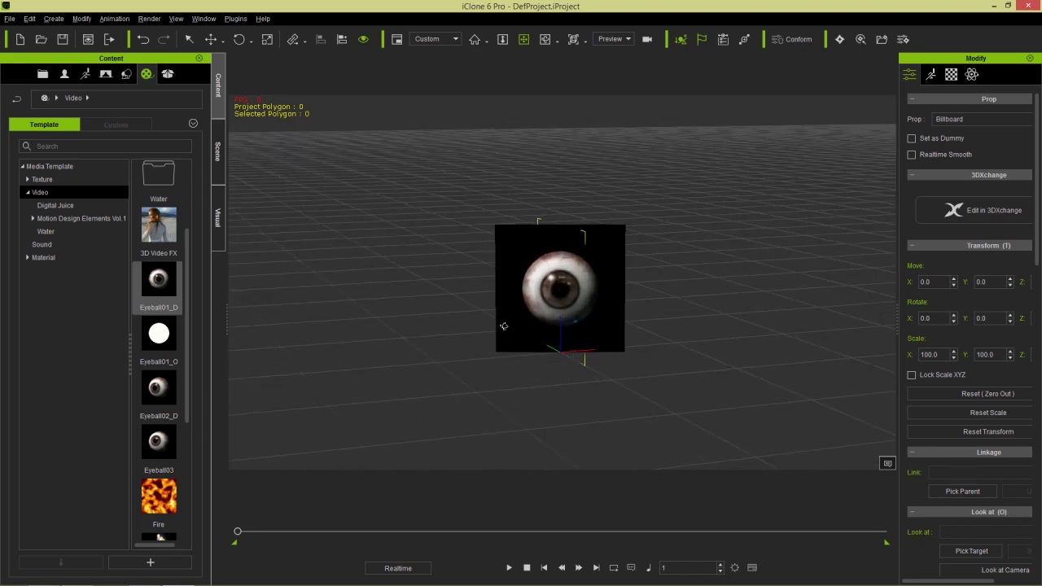
pyautogui.moveTo(539, 377); pyautogui.dragTo(554, 295, button='right')
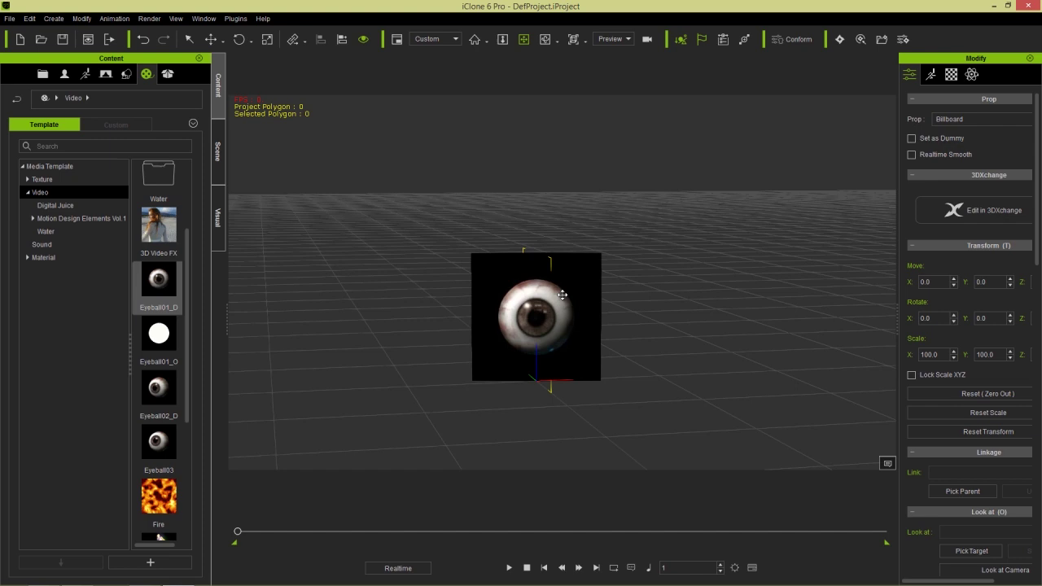
# Apply the Eyeball01_O video to the billboard material's Opacity channel and play the scene to check the transparency
pyautogui.moveTo(900, 314); pyautogui.dragTo(862, 314)
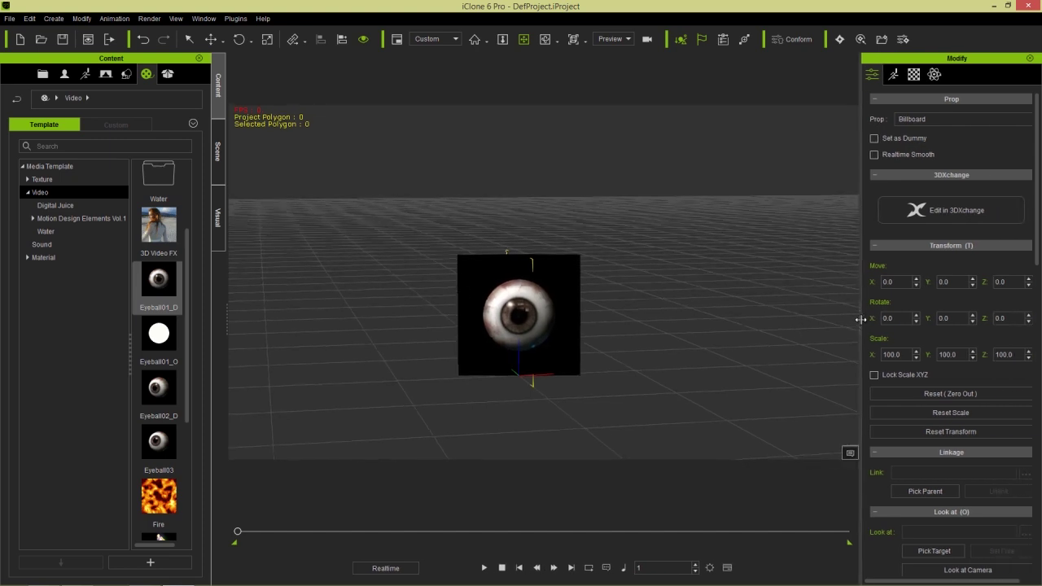
pyautogui.click(914, 74)
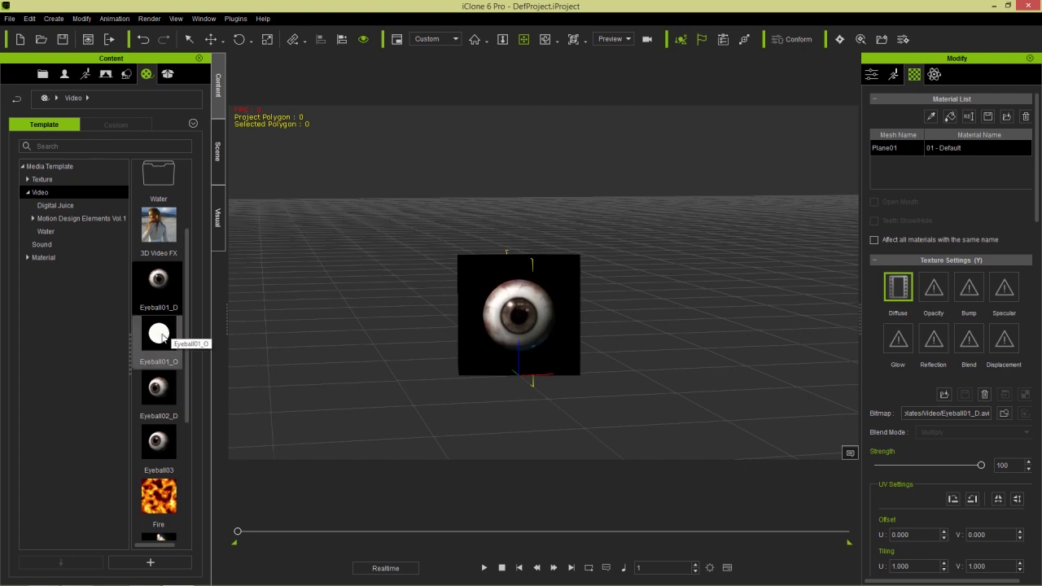
pyautogui.moveTo(158, 337); pyautogui.dragTo(940, 295)
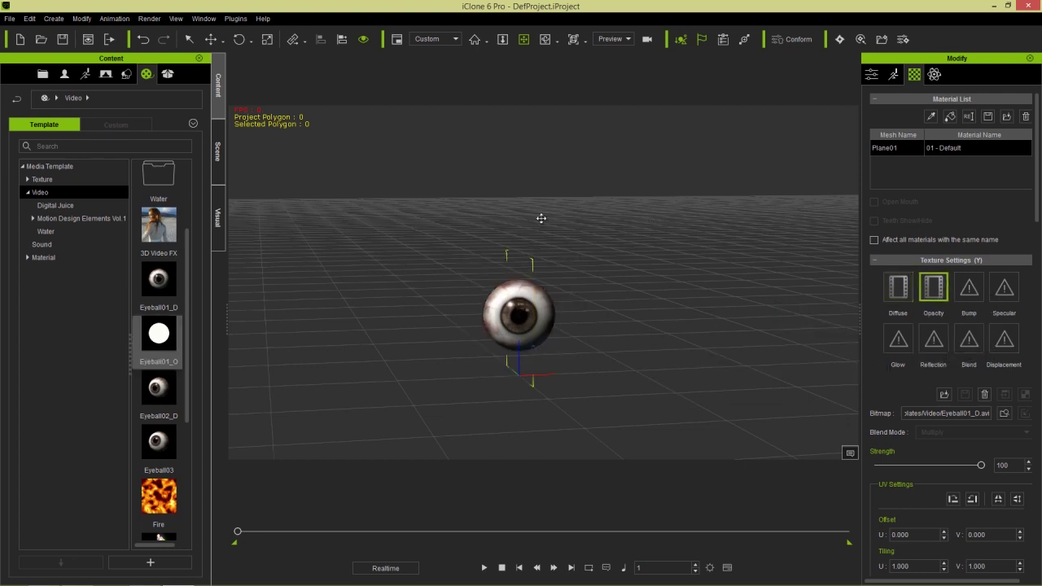
pyautogui.click(484, 567)
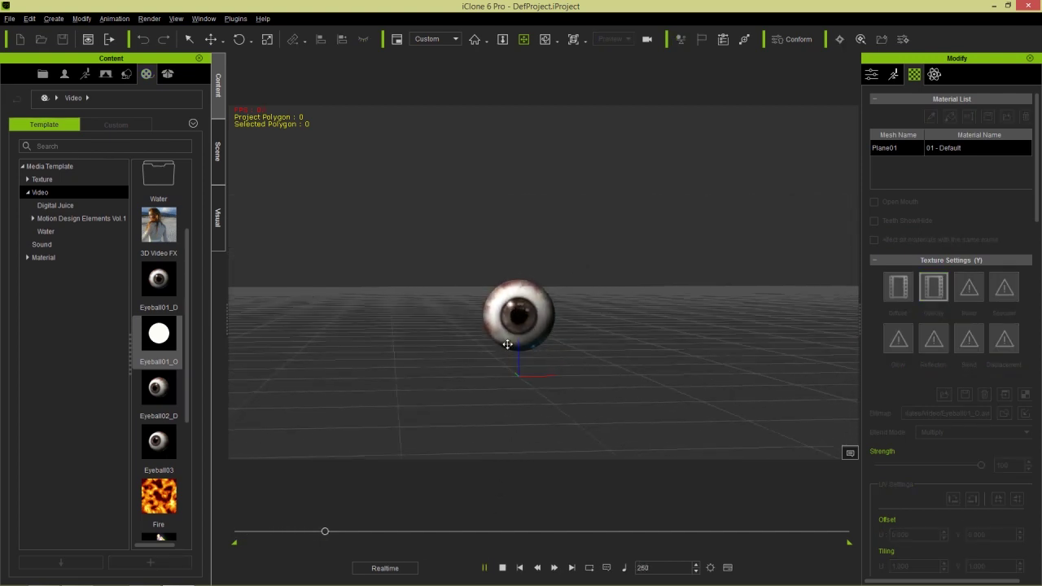
pyautogui.click(502, 567)
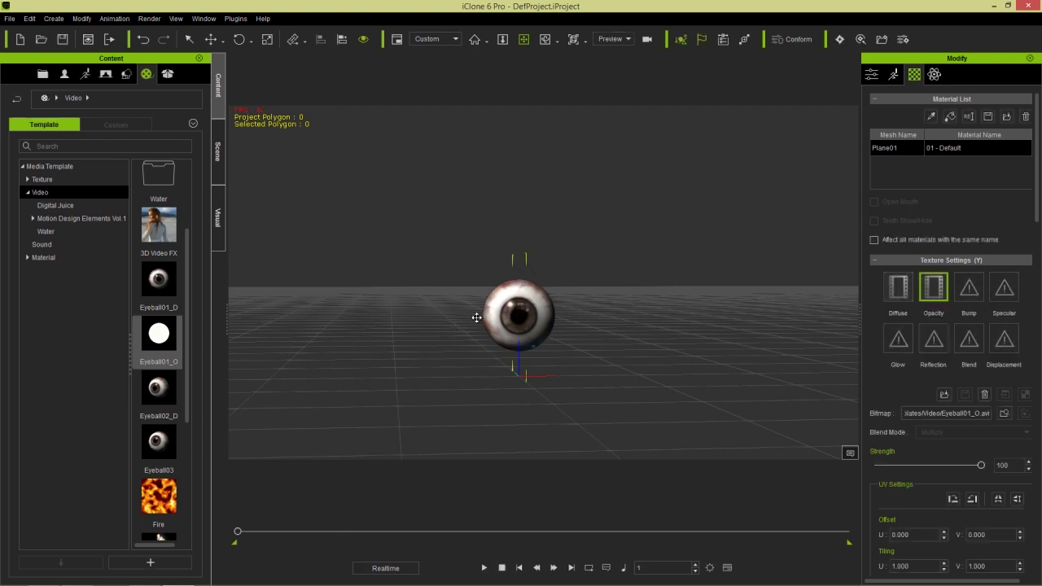
# Show the billboard's video tracks in the timeline and loop the Eyeball01_D clip out to about frame 1250
pyautogui.press('F3')
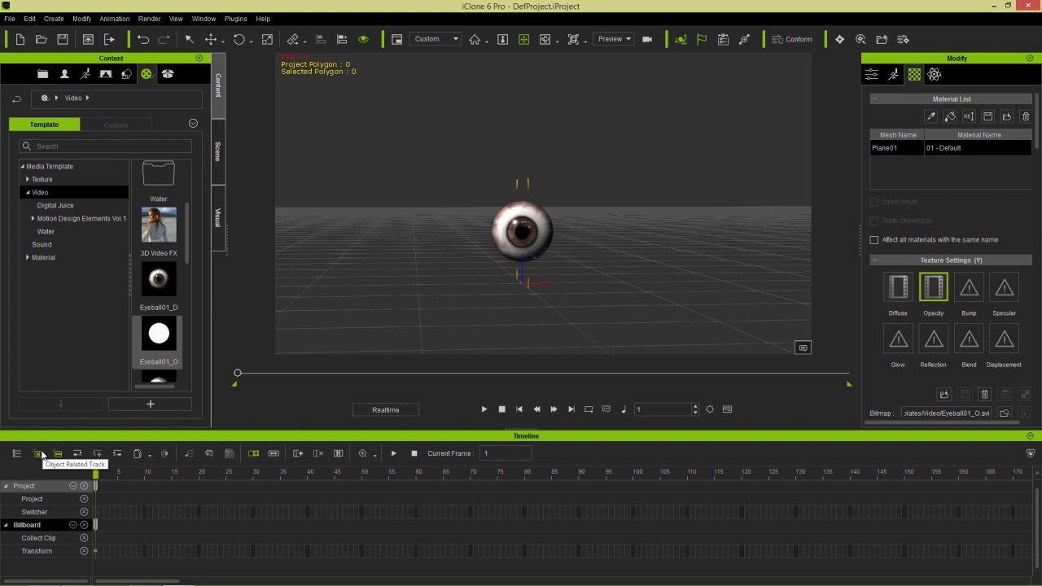
pyautogui.click(72, 524)
pyautogui.click(81, 512)
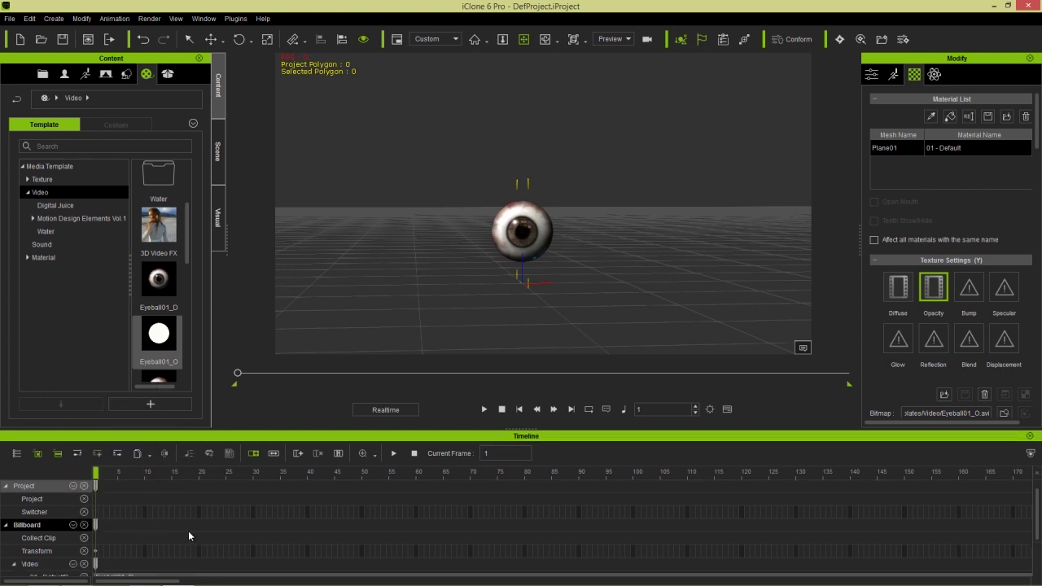
pyautogui.scroll(-3, 188, 531)
pyautogui.scroll(-2, 190, 528)
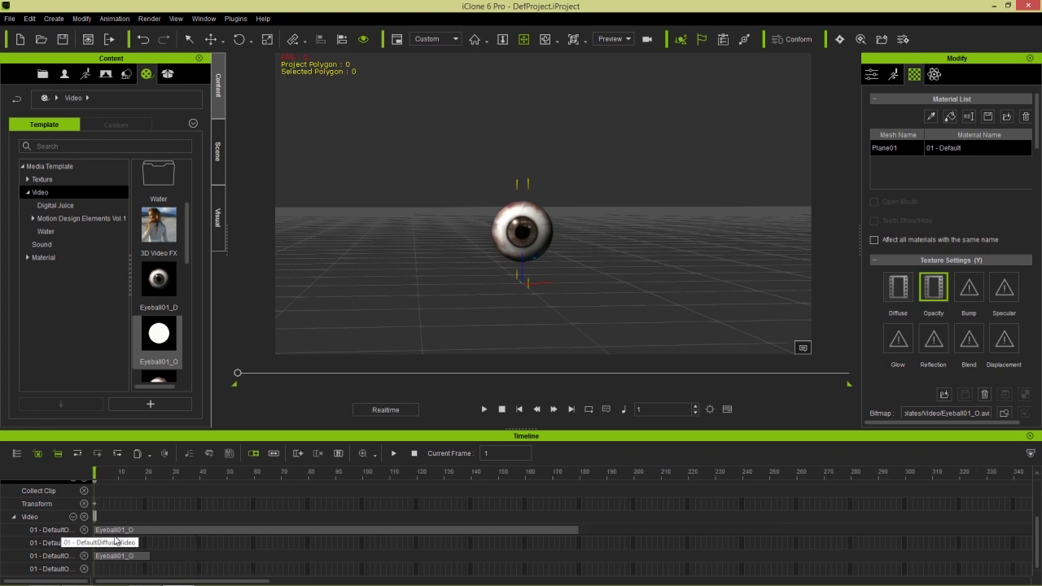
pyautogui.scroll(-4, 179, 524)
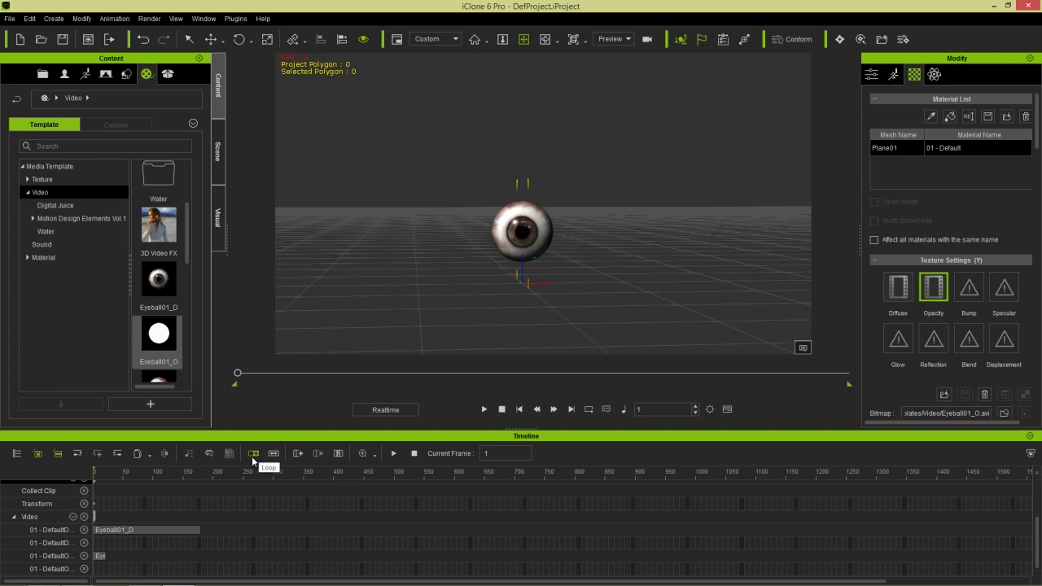
pyautogui.moveTo(197, 530); pyautogui.dragTo(849, 530)
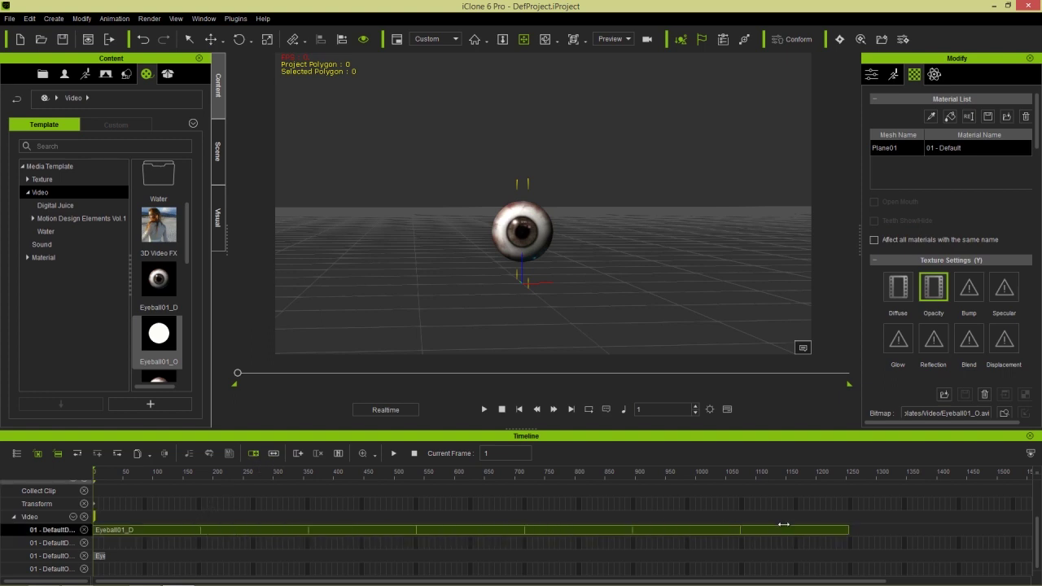
# Play the looped eyeball animation while viewing it from another angle, and delete the billboard from the scene
pyautogui.press('space')
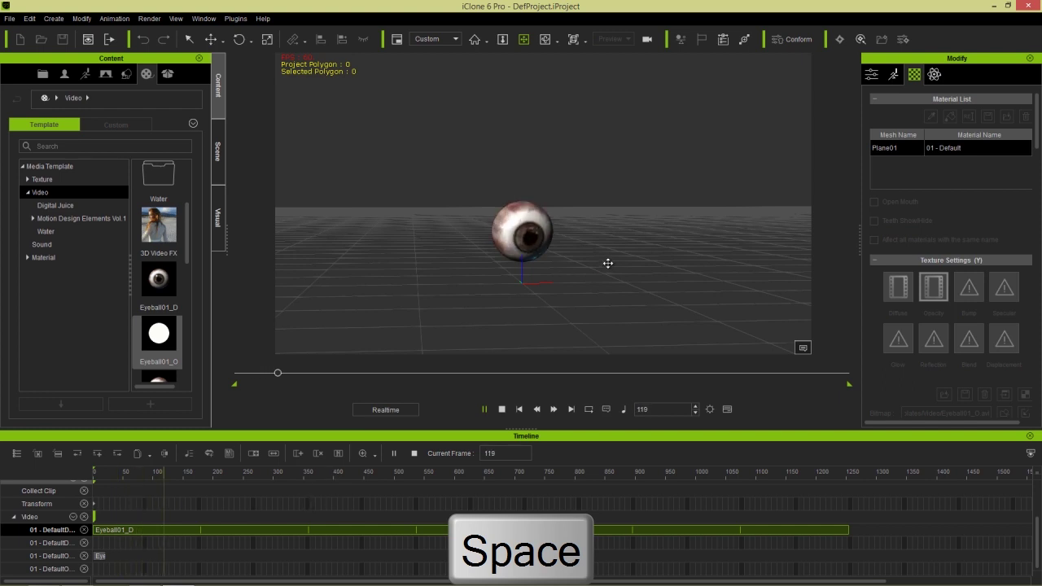
pyautogui.moveTo(619, 260); pyautogui.dragTo(526, 331, button='right')
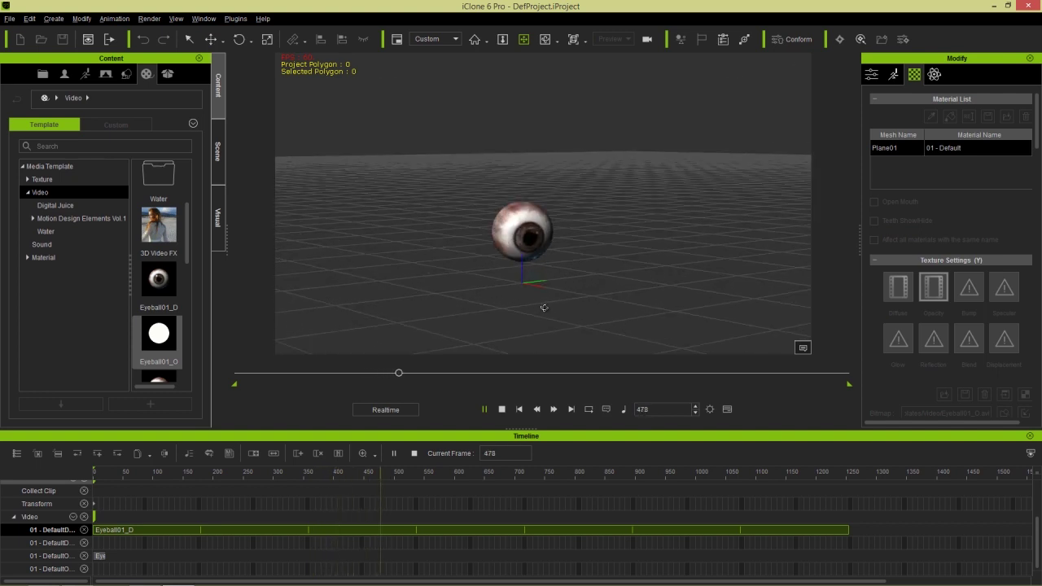
pyautogui.press('space')
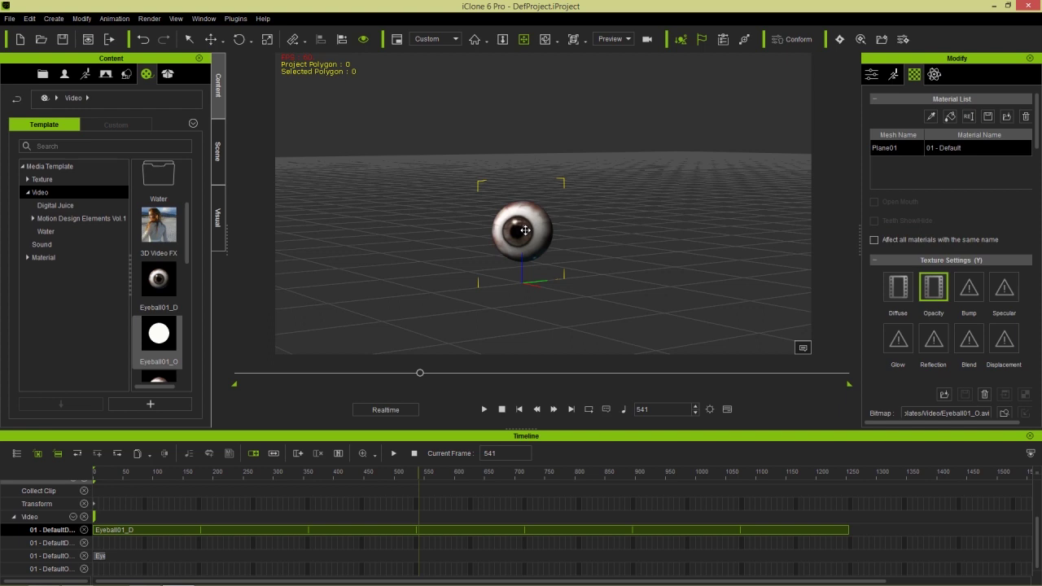
pyautogui.press('Delete')
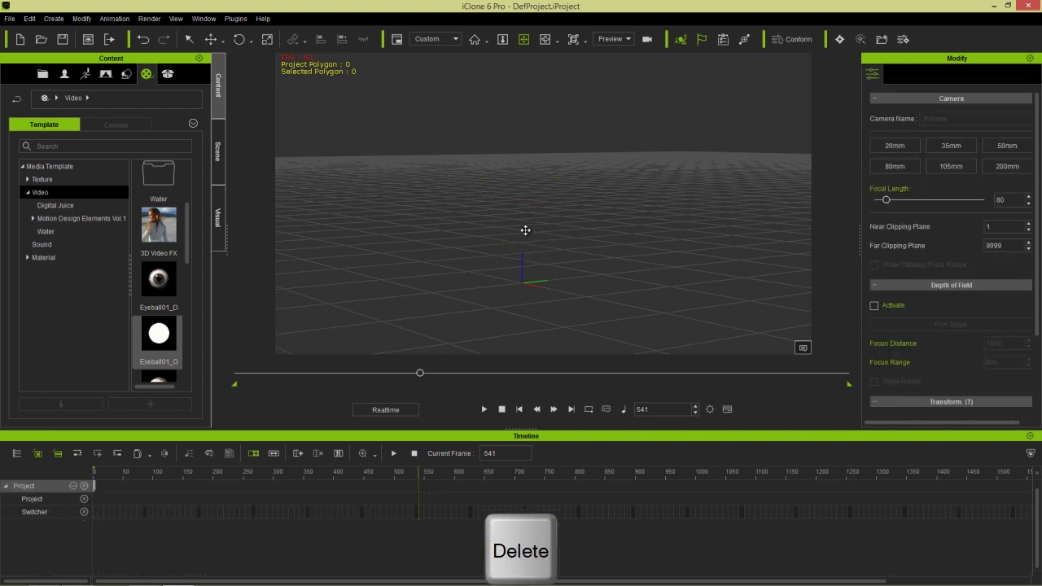
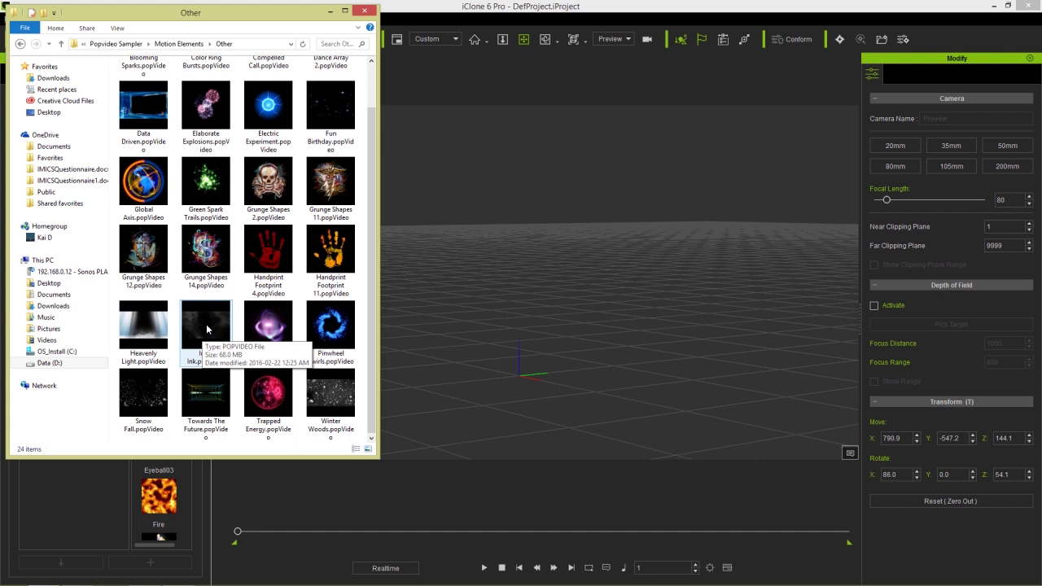
# Add Indie Ink.popVideo from the Other folder as an image layer and stretch it over the whole viewport, about 101% scale
pyautogui.moveTo(207, 329)
pyautogui.mouseDown()
pyautogui.moveTo(489, 378)
pyautogui.moveTo(522, 342)
pyautogui.mouseUp()
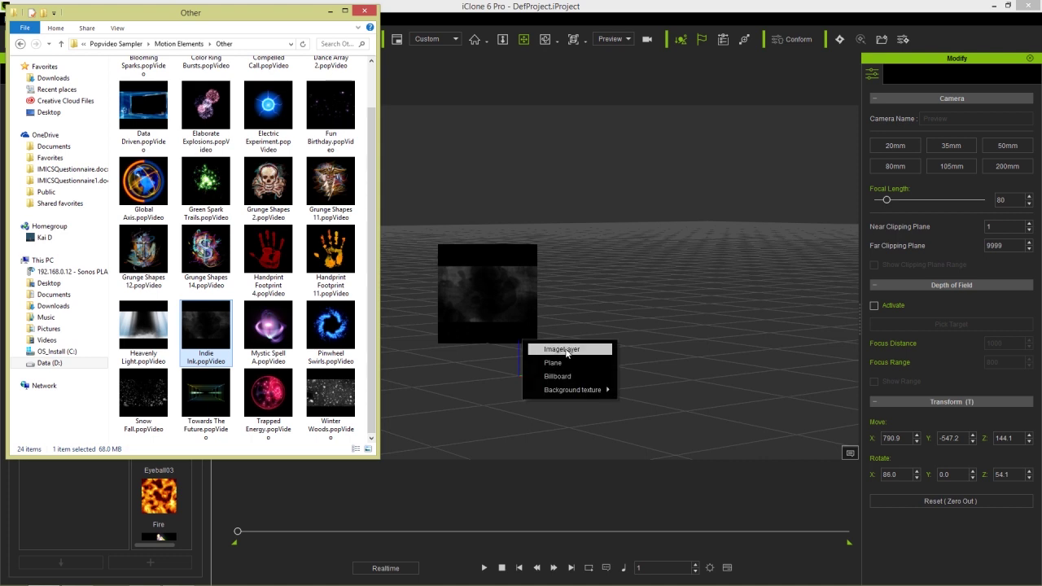
pyautogui.click(566, 349)
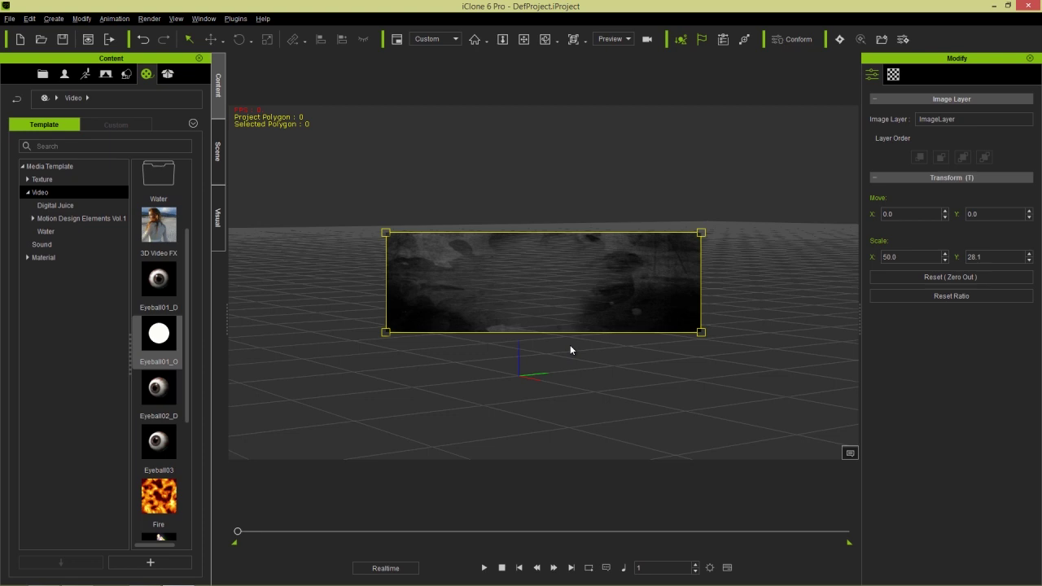
pyautogui.moveTo(533, 267); pyautogui.dragTo(358, 139)
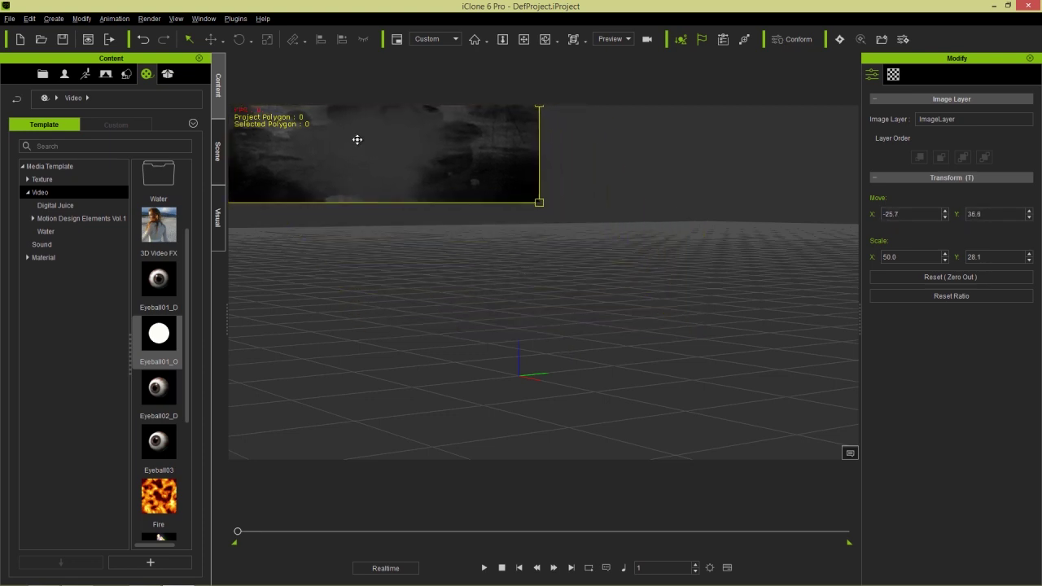
pyautogui.moveTo(539, 202); pyautogui.dragTo(863, 461)
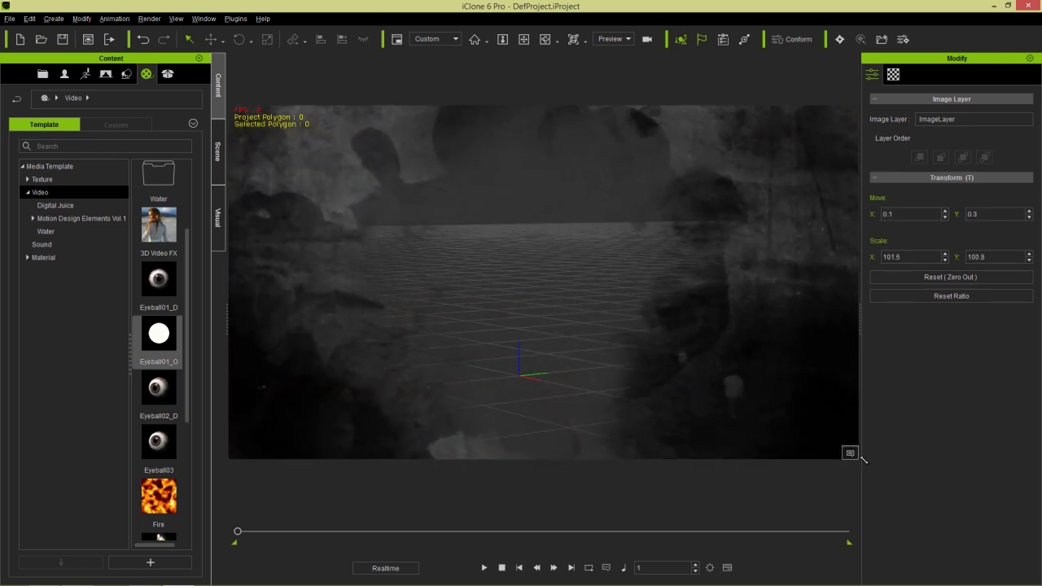
# Play the scene twice with the Indie Ink layer while moving the camera to check the overlay
pyautogui.click(485, 566)
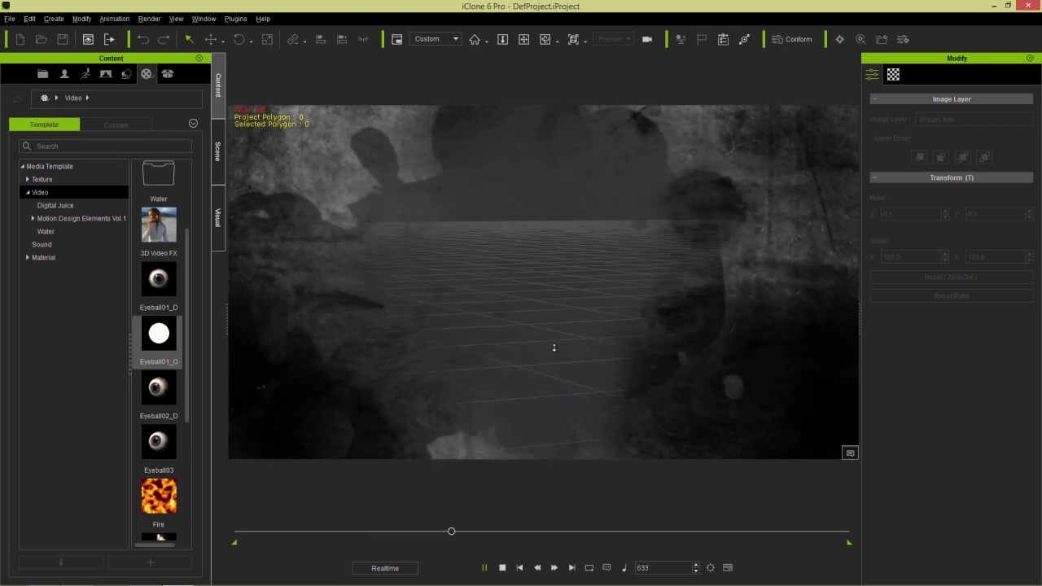
pyautogui.click(502, 567)
pyautogui.click(484, 568)
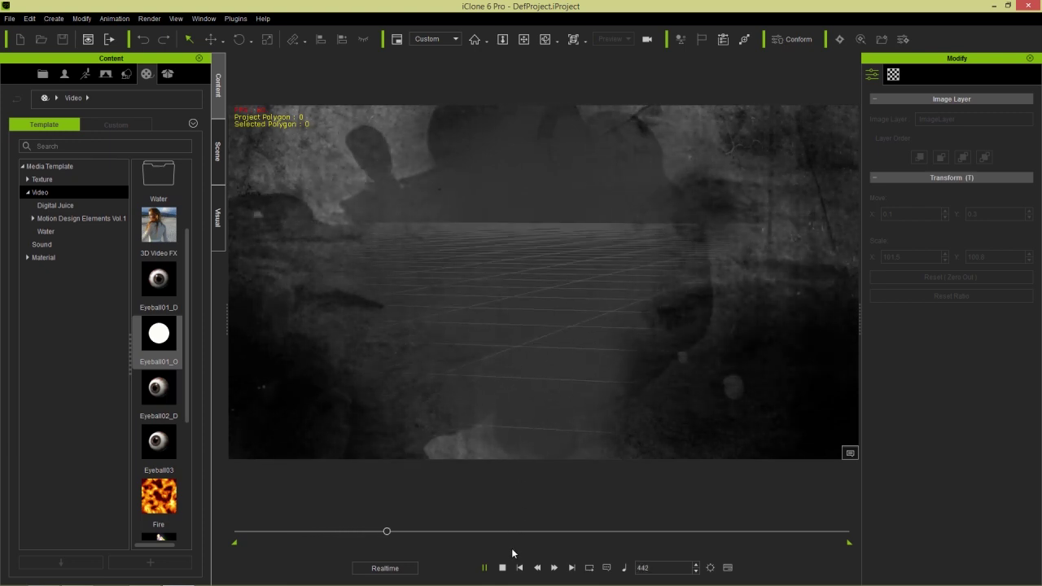
pyautogui.click(502, 568)
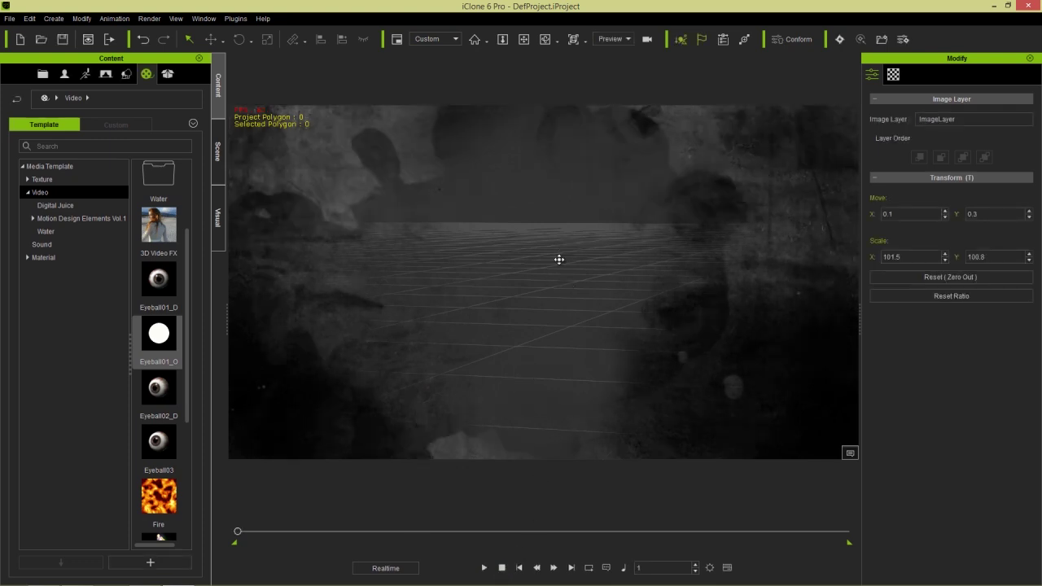
# Delete the Indie Ink image layer through the scene's object list
pyautogui.click(219, 153)
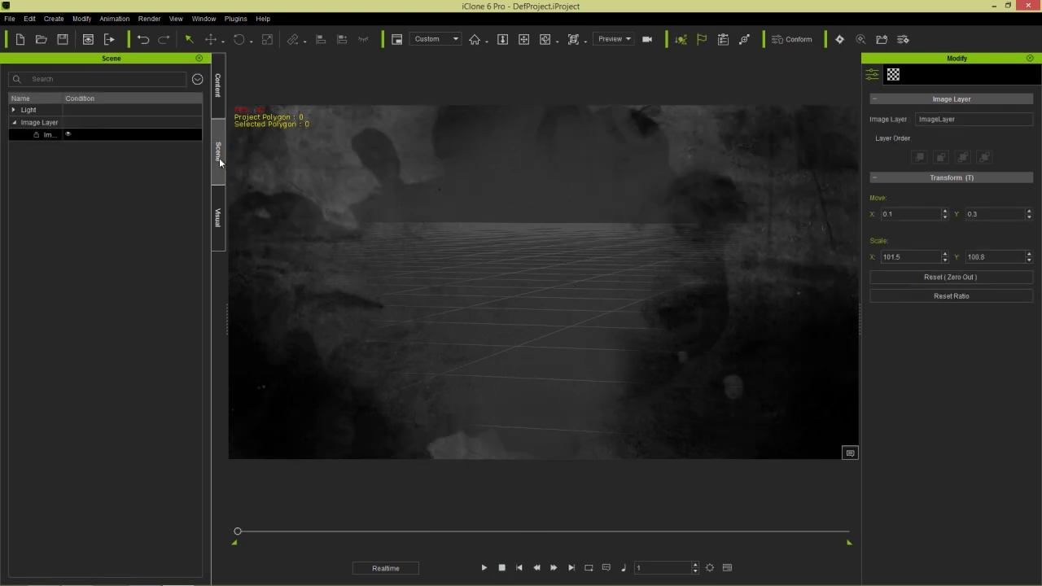
pyautogui.click(47, 135)
pyautogui.press('Delete')
# Switch to File Explorer, go up to the Video folder and add the VineFlourish1Videvo clip to the scene as an image layer
pyautogui.hotkey('alt', 'Tab')
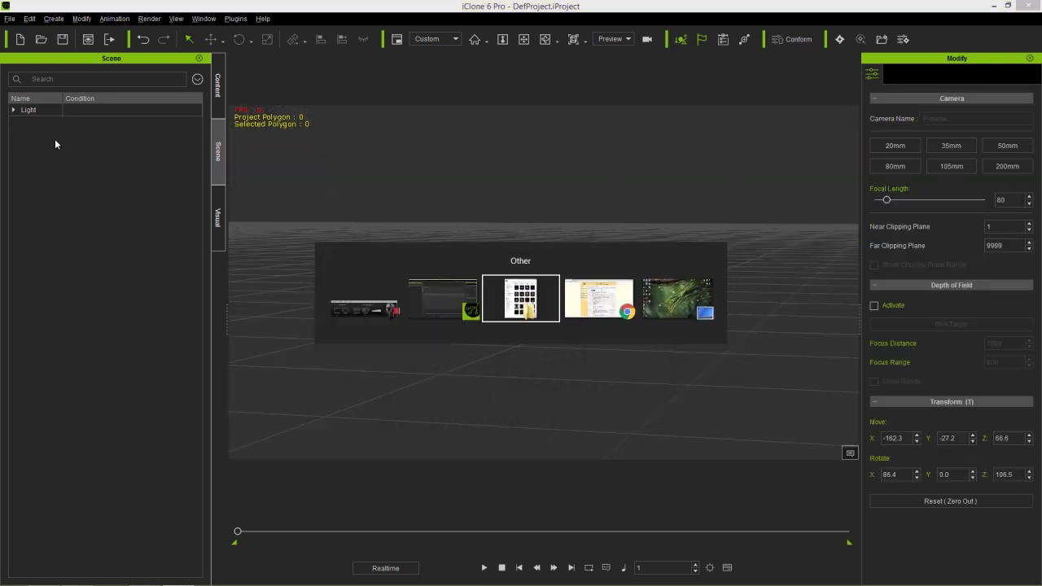
pyautogui.click(116, 43)
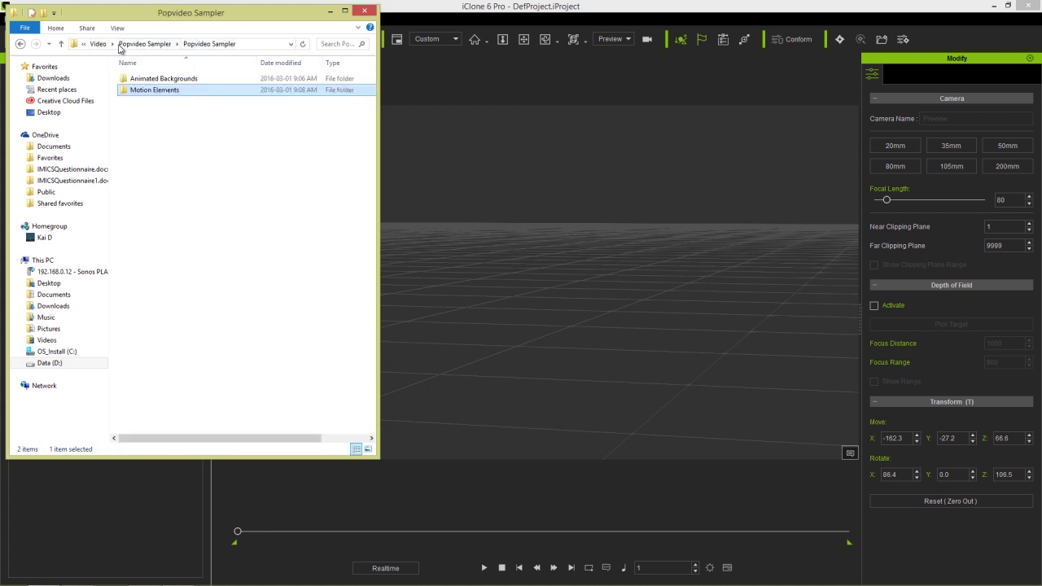
pyautogui.click(97, 44)
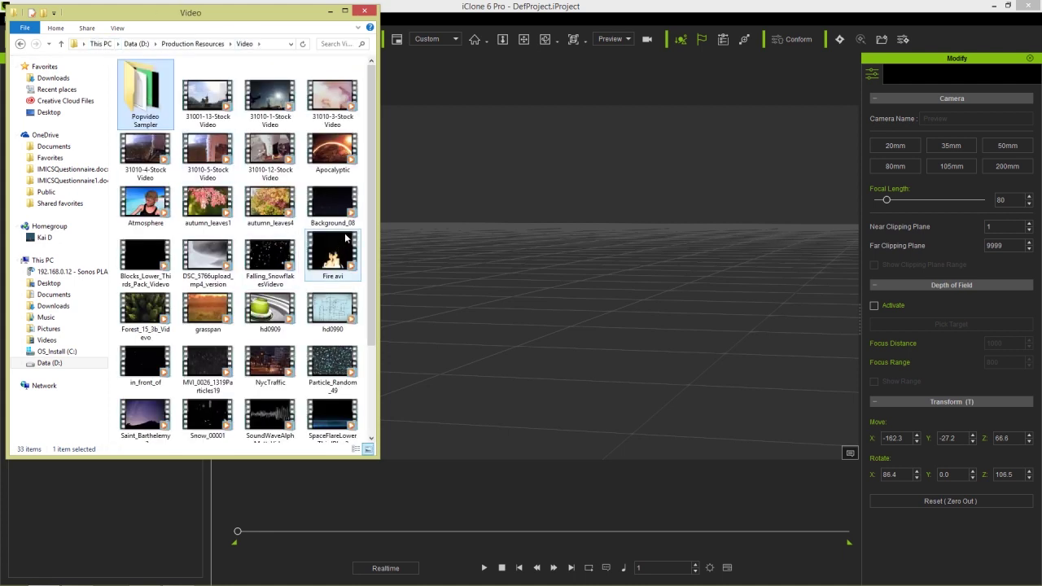
pyautogui.scroll(-2, 376, 201)
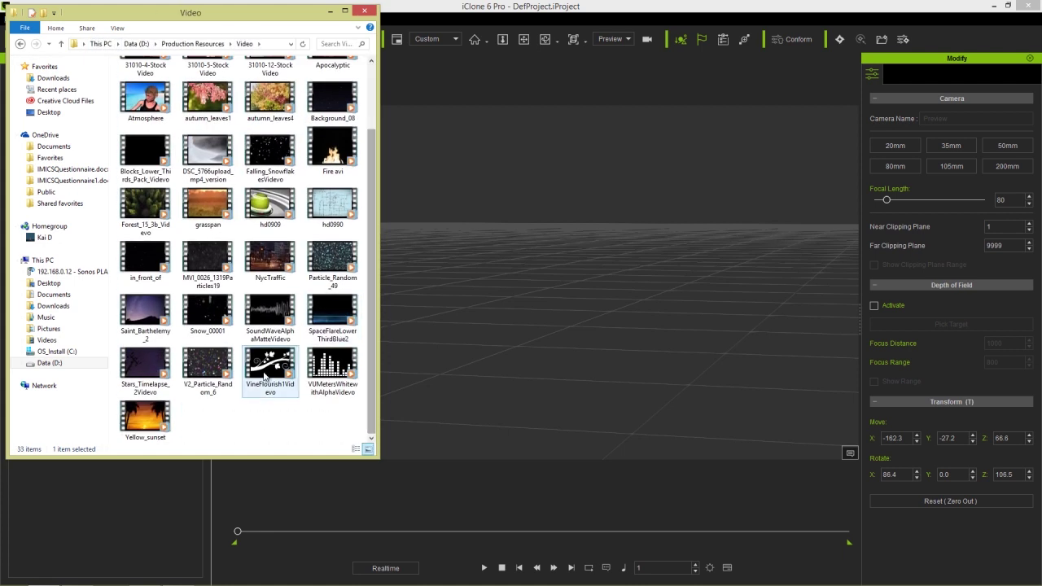
pyautogui.moveTo(268, 365); pyautogui.dragTo(486, 371)
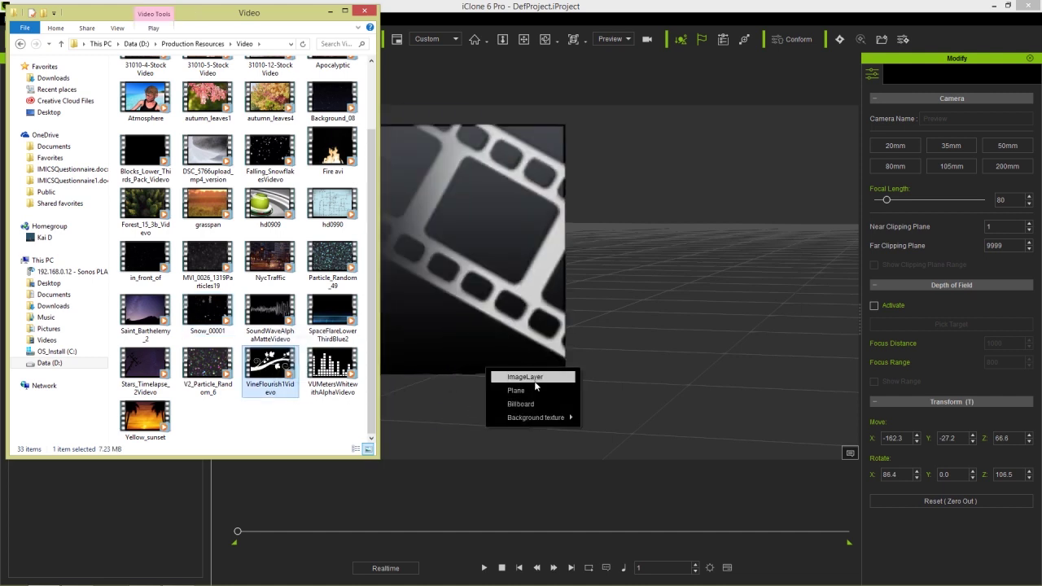
pyautogui.click(539, 382)
# Stretch the vine flourish image layer over the whole viewport, about 102% scale, and play it
pyautogui.moveTo(558, 285); pyautogui.dragTo(399, 159)
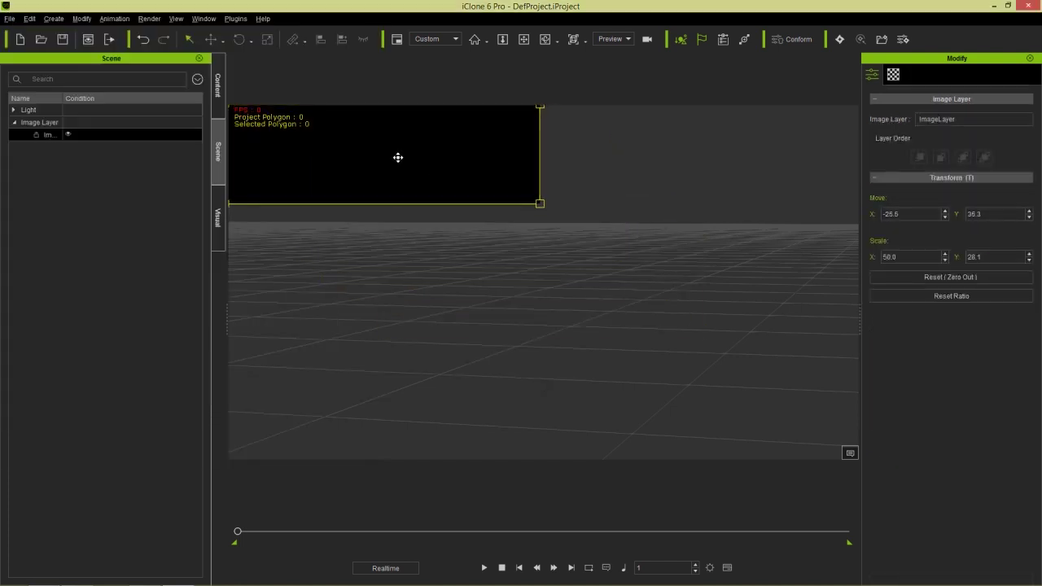
pyautogui.moveTo(541, 204); pyautogui.dragTo(871, 463)
pyautogui.click(483, 568)
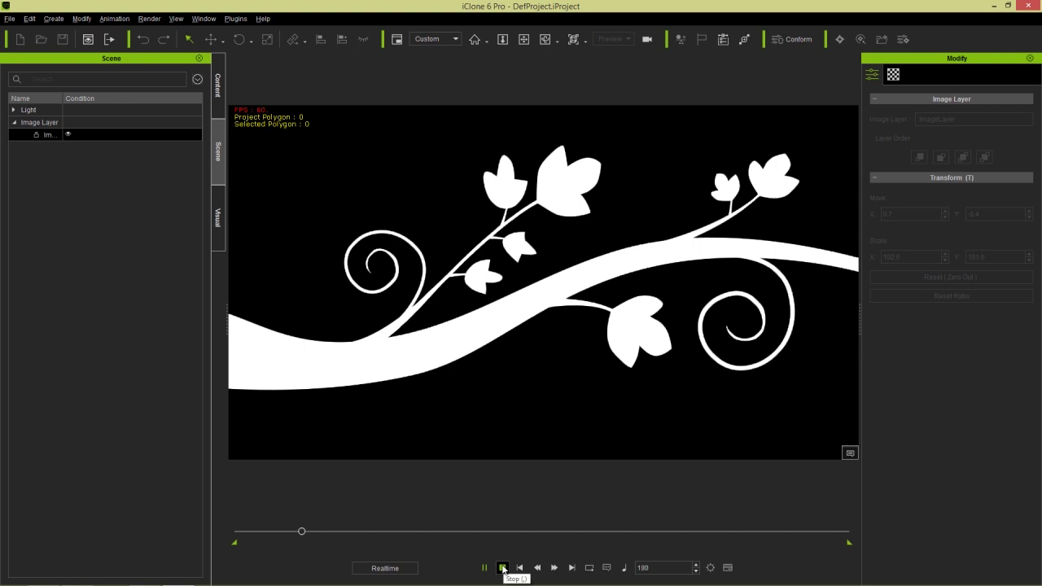
pyautogui.click(503, 568)
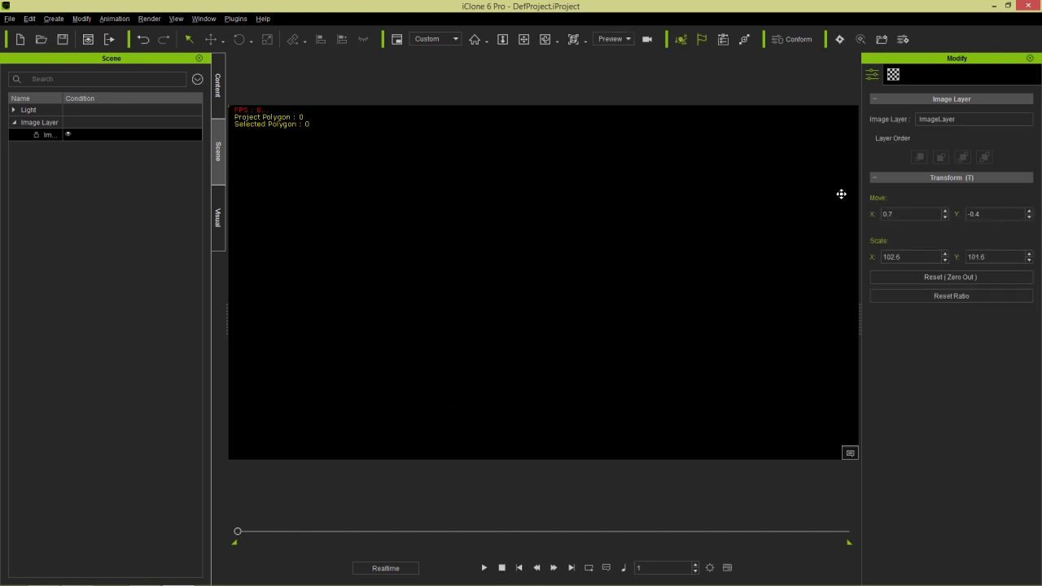
# Apply the VineFlourish1Videvo clip from File Explorer to the image layer's Opacity channel and return to iClone
pyautogui.click(892, 76)
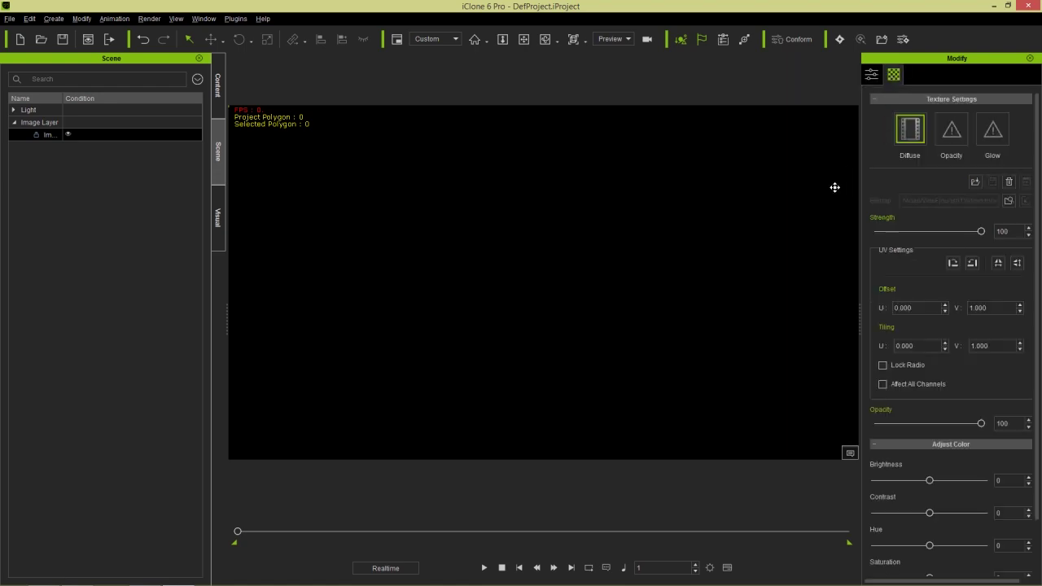
pyautogui.hotkey('alt', 'Tab')
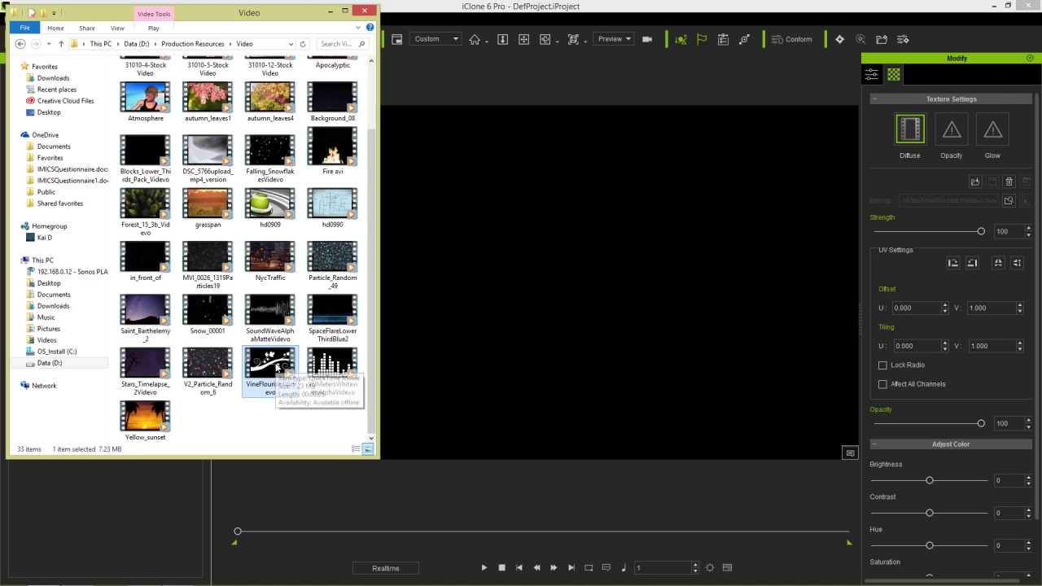
pyautogui.moveTo(271, 364); pyautogui.dragTo(951, 125)
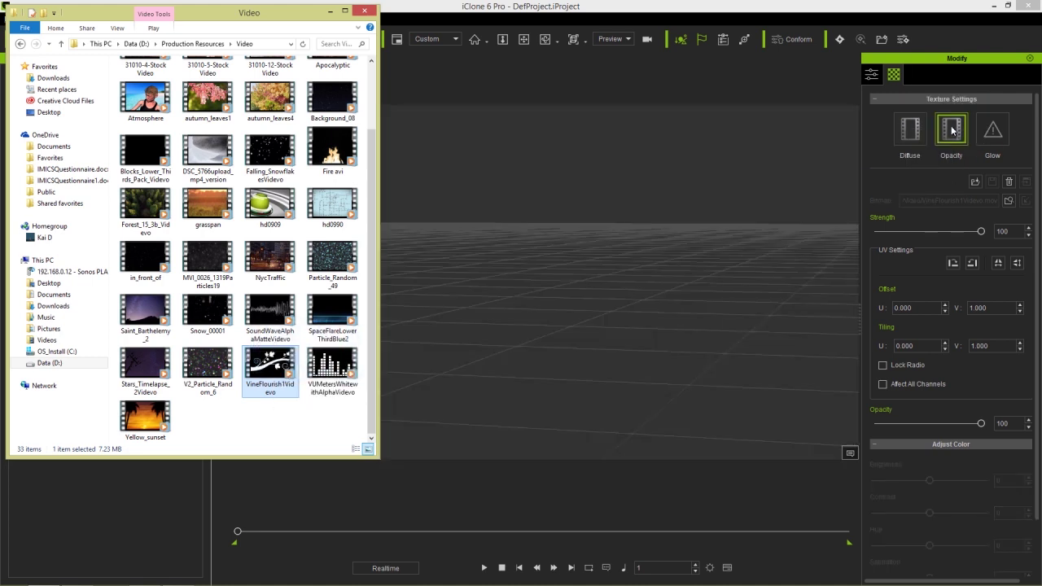
pyautogui.click(611, 11)
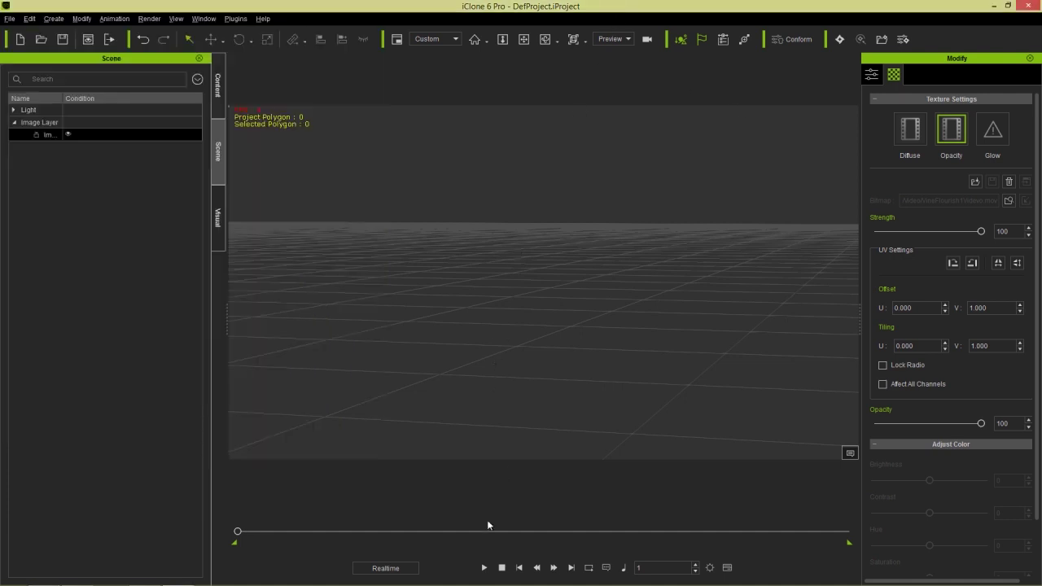
# Play the vine flourish image layer with its opacity video, stop playback and delete the layer
pyautogui.click(483, 568)
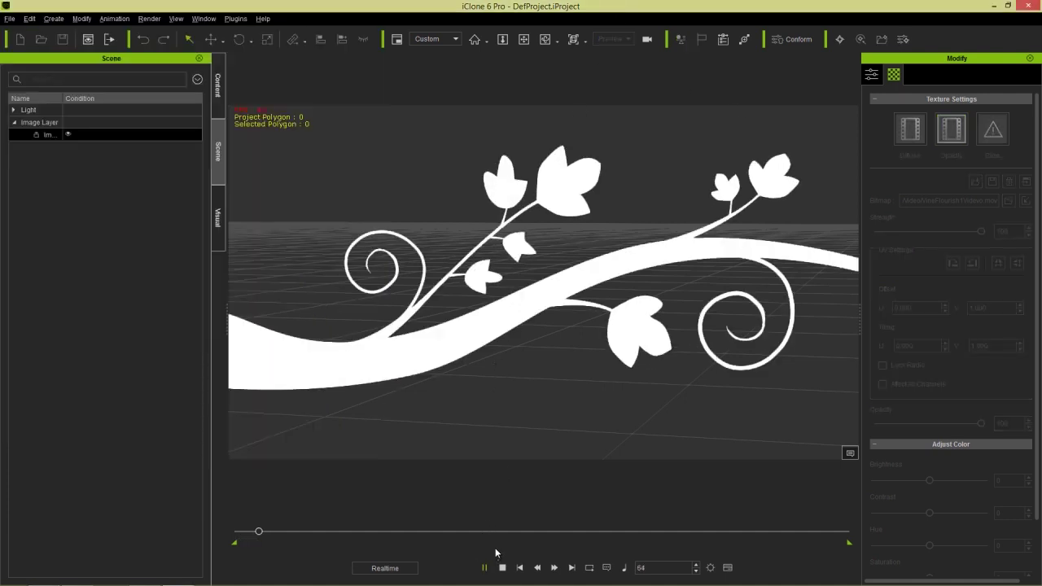
pyautogui.click(503, 568)
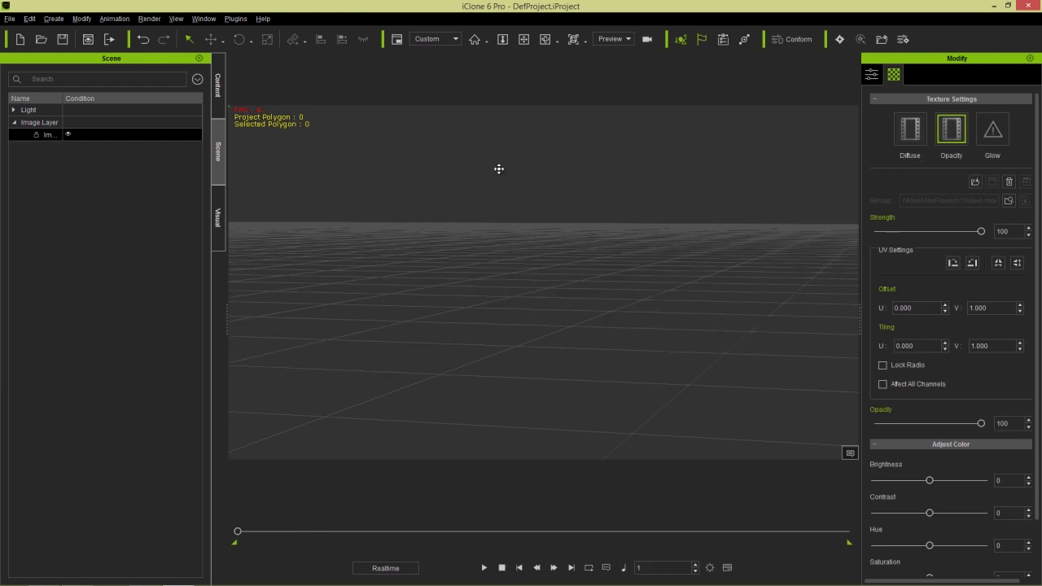
pyautogui.press('Delete')
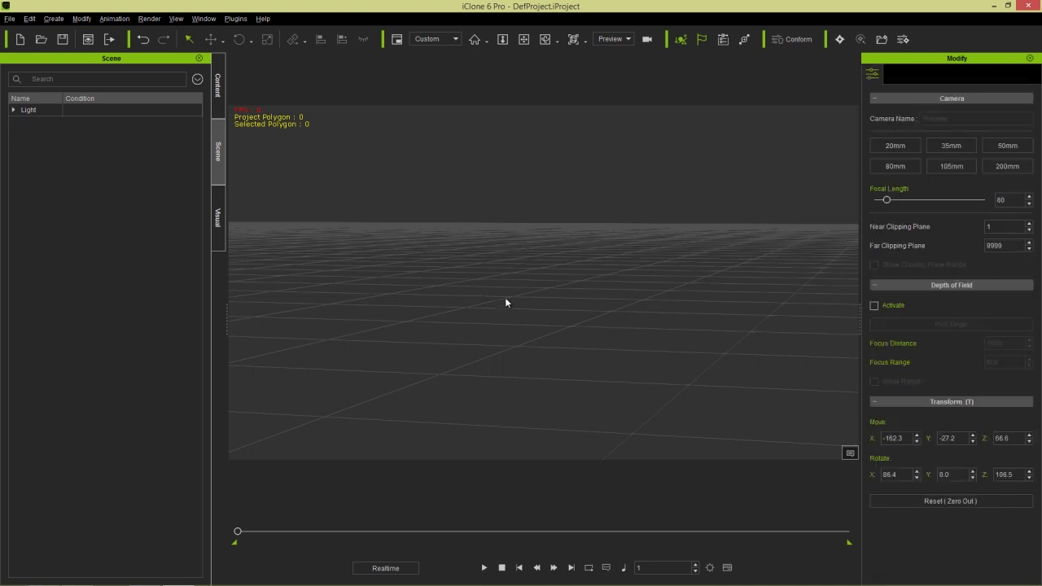
# Switch to File Explorer and add the NycTraffic clip to the iClone scene as a plane
pyautogui.hotkey('alt', 'Tab')
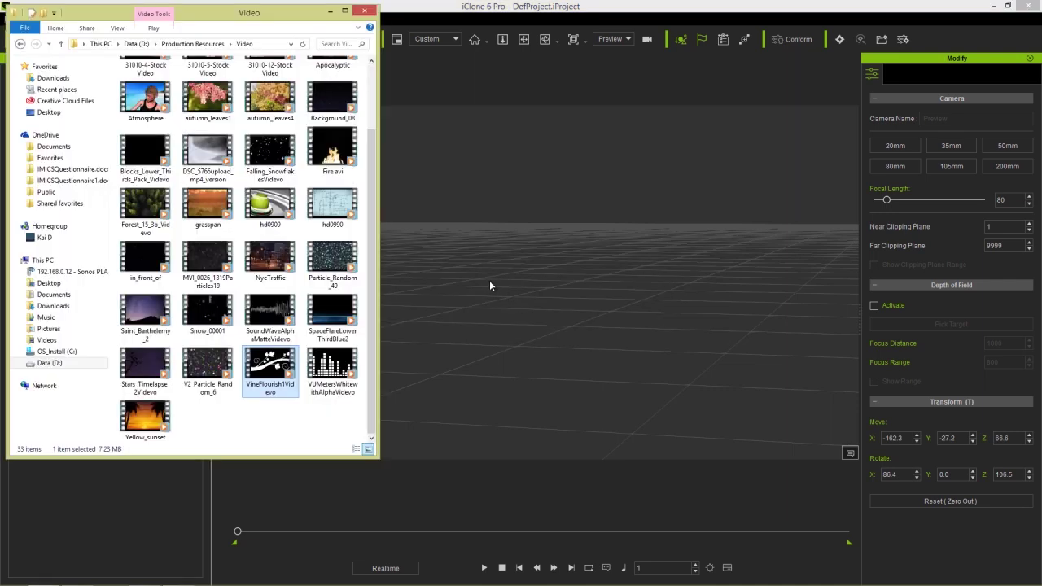
pyautogui.click(269, 259)
pyautogui.moveTo(268, 259); pyautogui.dragTo(575, 355)
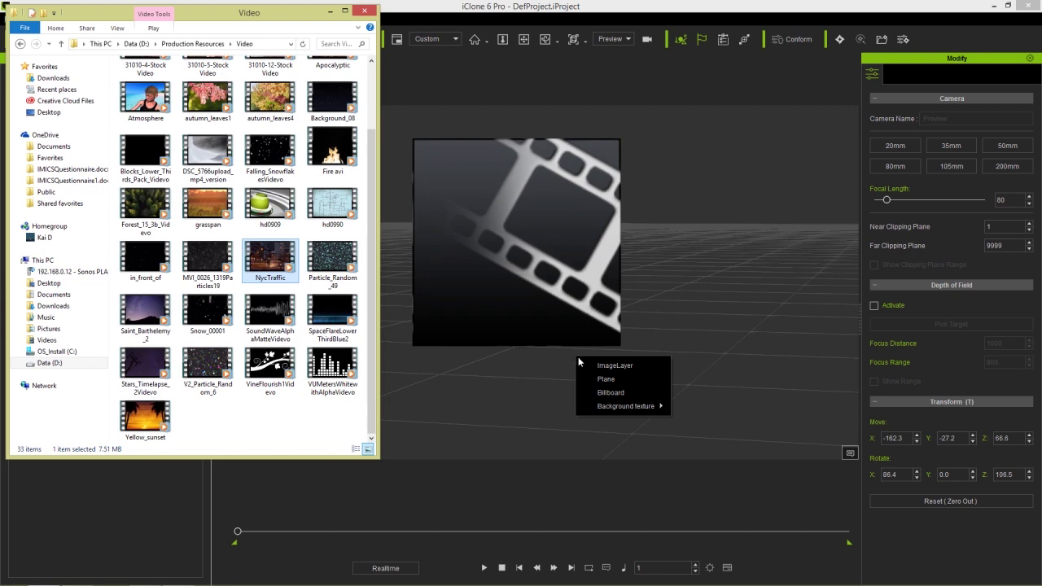
pyautogui.click(601, 379)
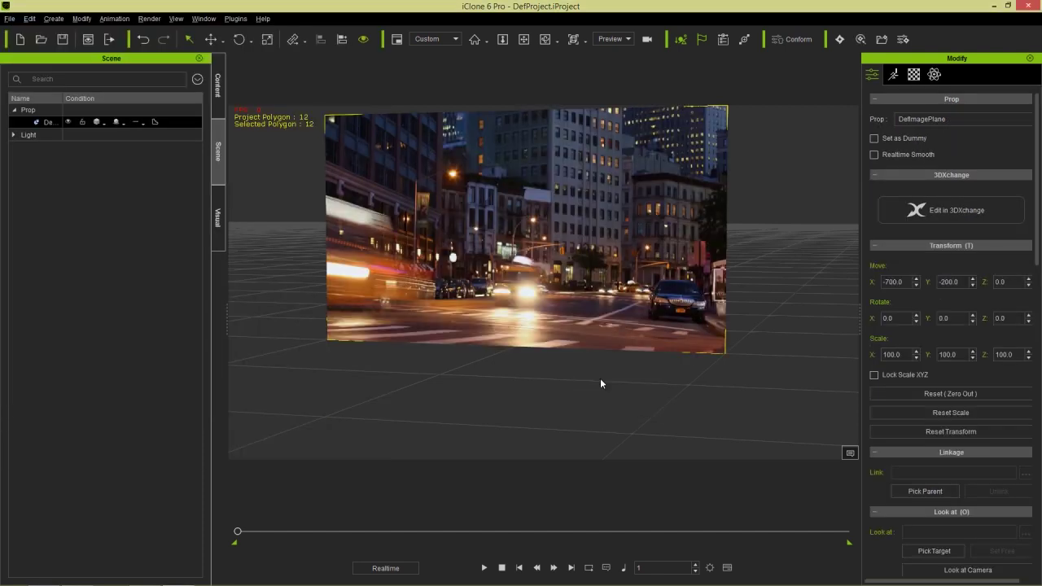
# Examine the NycTraffic plane from several camera angles and play its video briefly
pyautogui.scroll(-3, 522, 308)
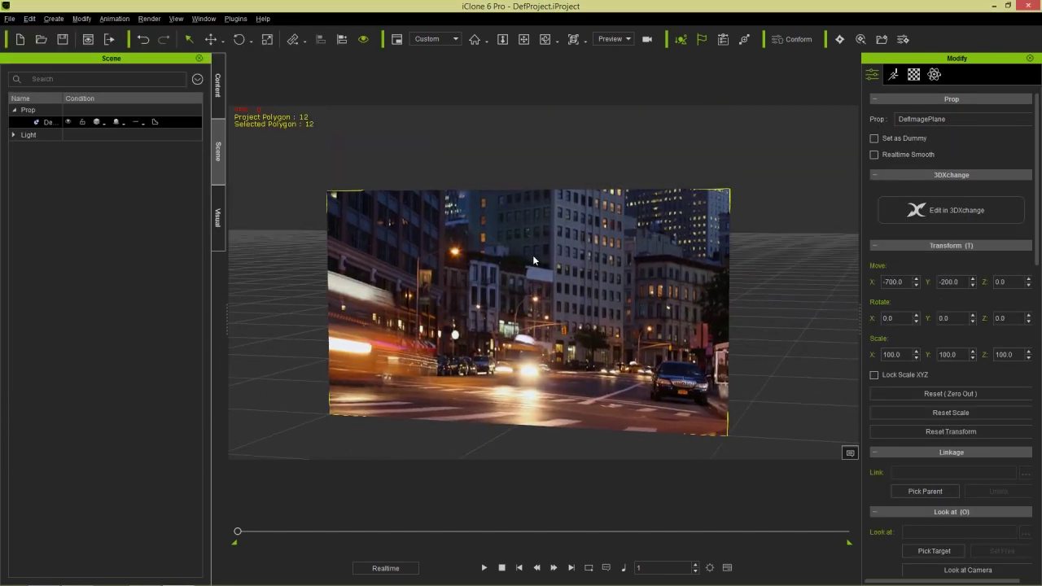
pyautogui.moveTo(706, 271); pyautogui.dragTo(581, 308, button='right')
pyautogui.moveTo(387, 310); pyautogui.dragTo(707, 302, button='right')
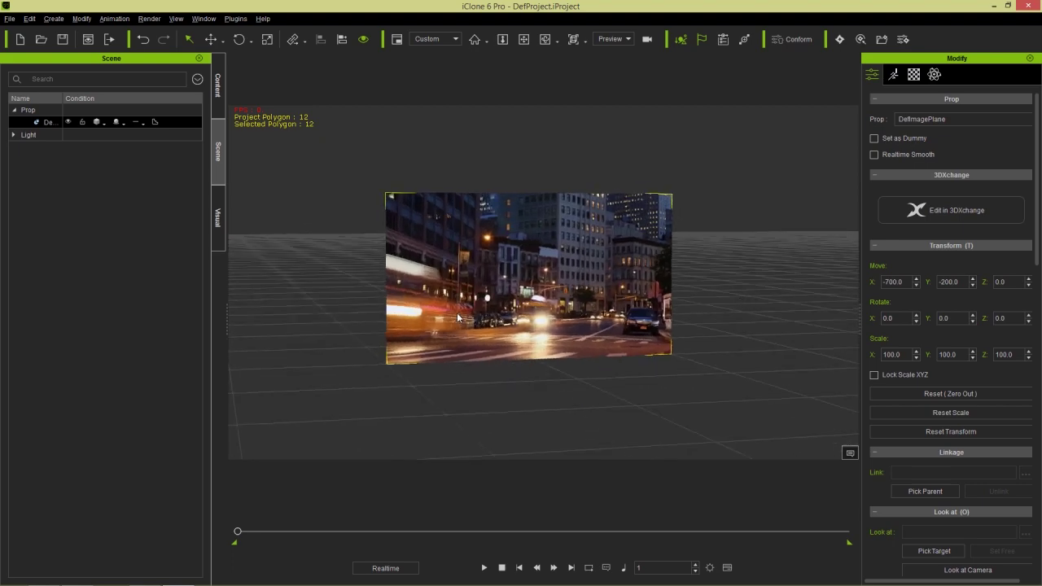
pyautogui.moveTo(432, 315); pyautogui.dragTo(472, 324, button='right')
pyautogui.moveTo(668, 282); pyautogui.dragTo(417, 311, button='right')
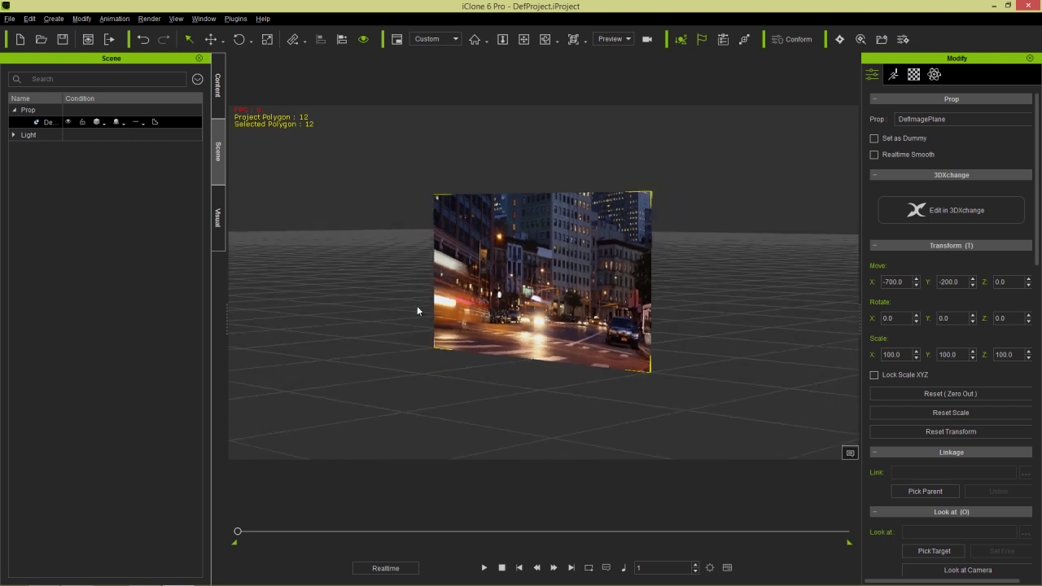
pyautogui.moveTo(676, 244); pyautogui.dragTo(589, 380, button='right')
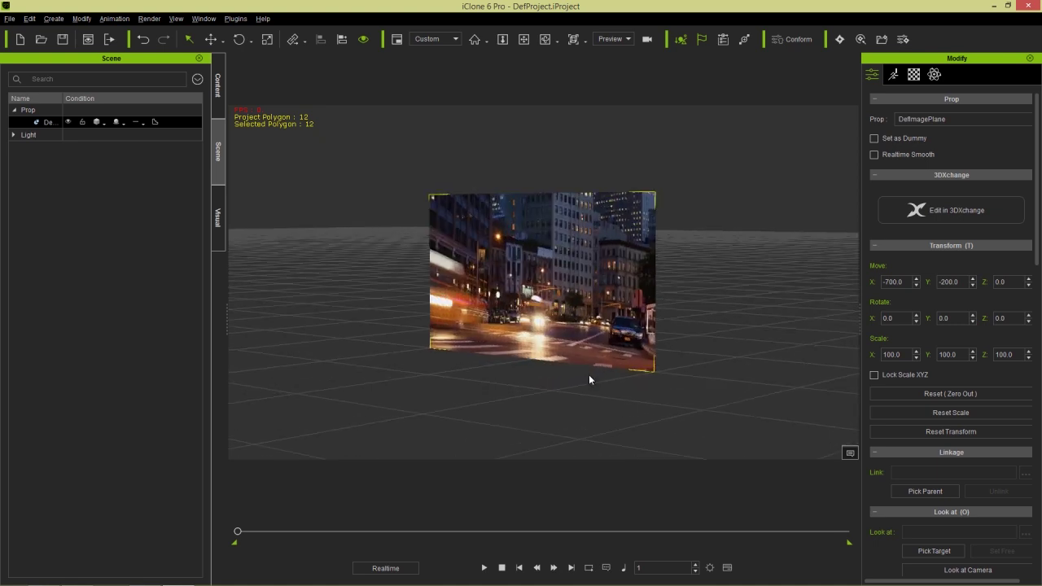
pyautogui.click(486, 567)
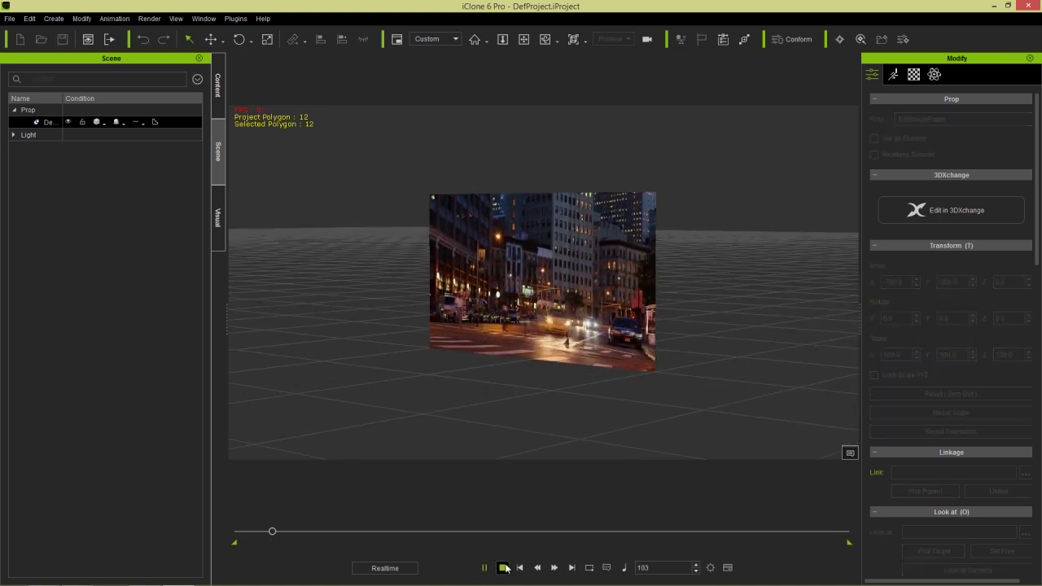
pyautogui.click(504, 568)
# Scale the plane to about 122.8, 122.8, 133.6, move it to about X -681.5, Y -192.4, and rotate it about 8.2° around Z
pyautogui.press('r')
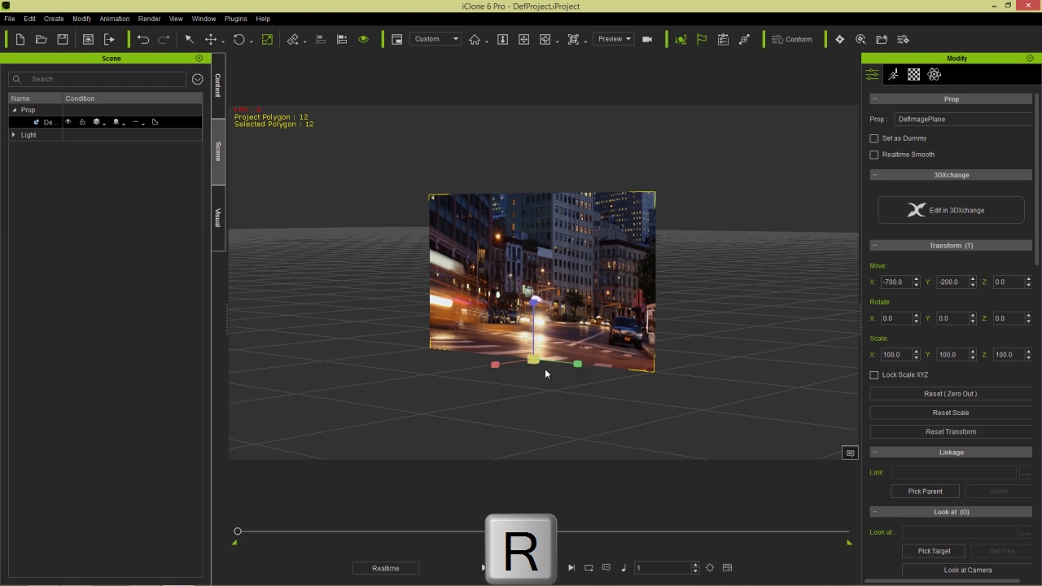
pyautogui.moveTo(533, 358); pyautogui.dragTo(538, 295)
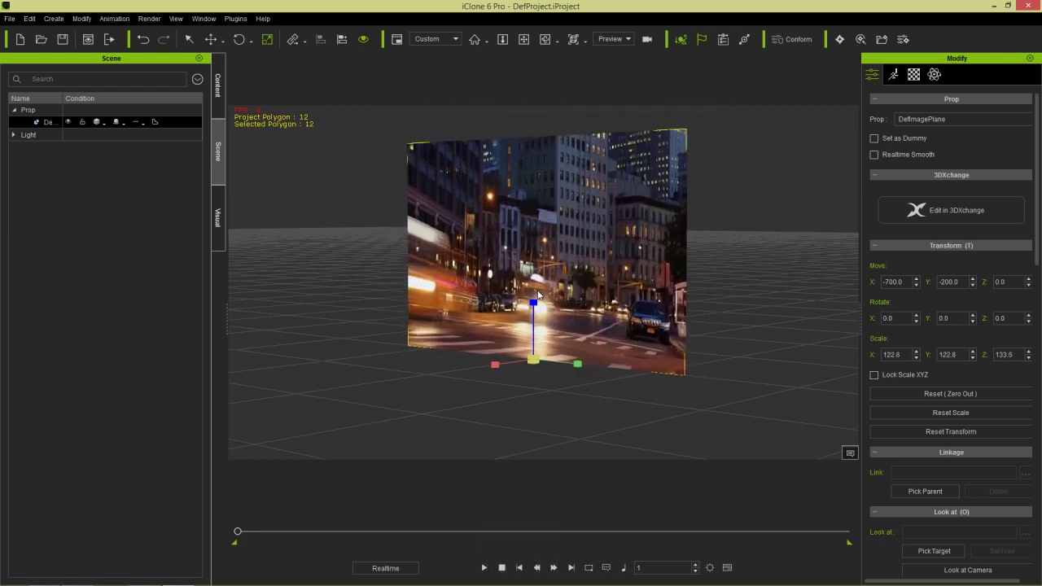
pyautogui.press('w')
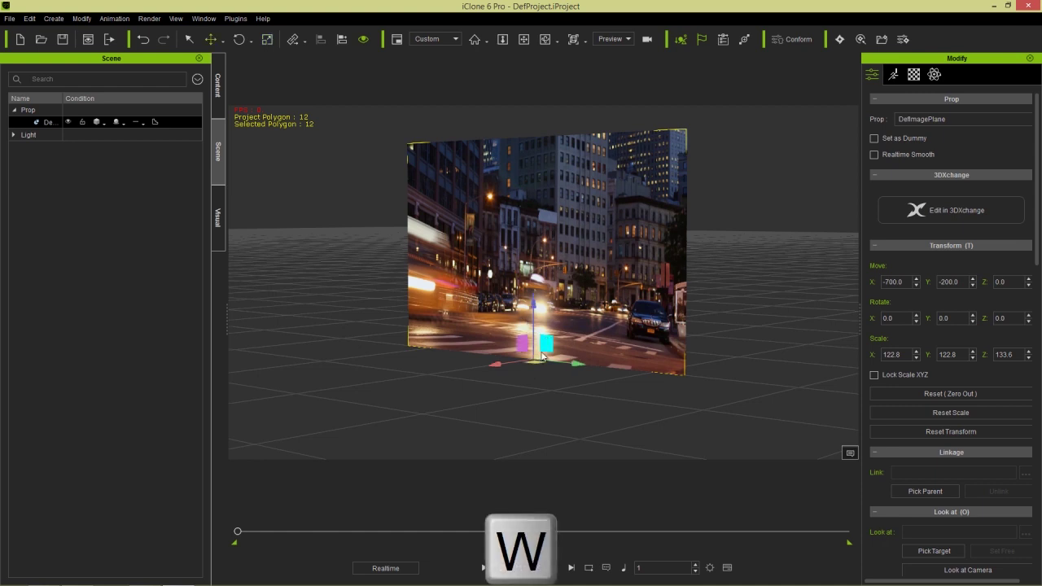
pyautogui.moveTo(542, 356)
pyautogui.mouseDown()
pyautogui.moveTo(526, 370)
pyautogui.moveTo(537, 368)
pyautogui.mouseUp()
pyautogui.press('e')
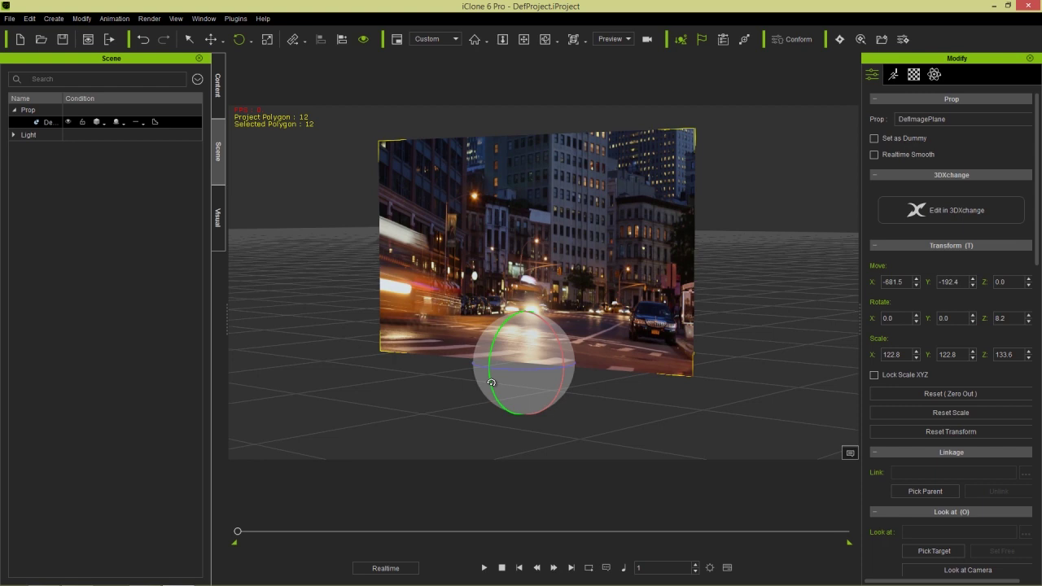
# Delete the NycTraffic plane from the scene
pyautogui.press('w')
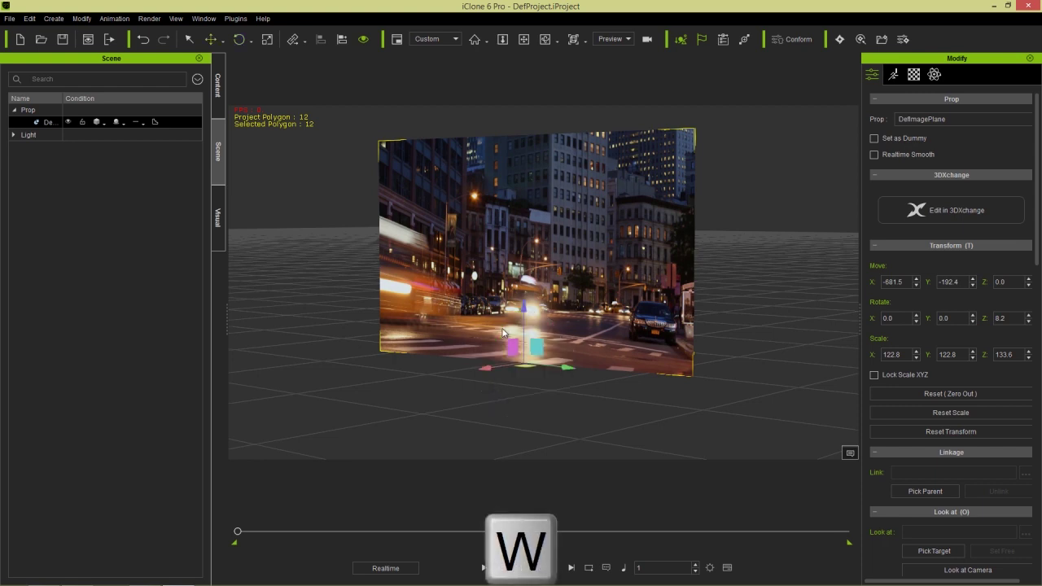
pyautogui.moveTo(492, 239); pyautogui.dragTo(570, 302, button='right')
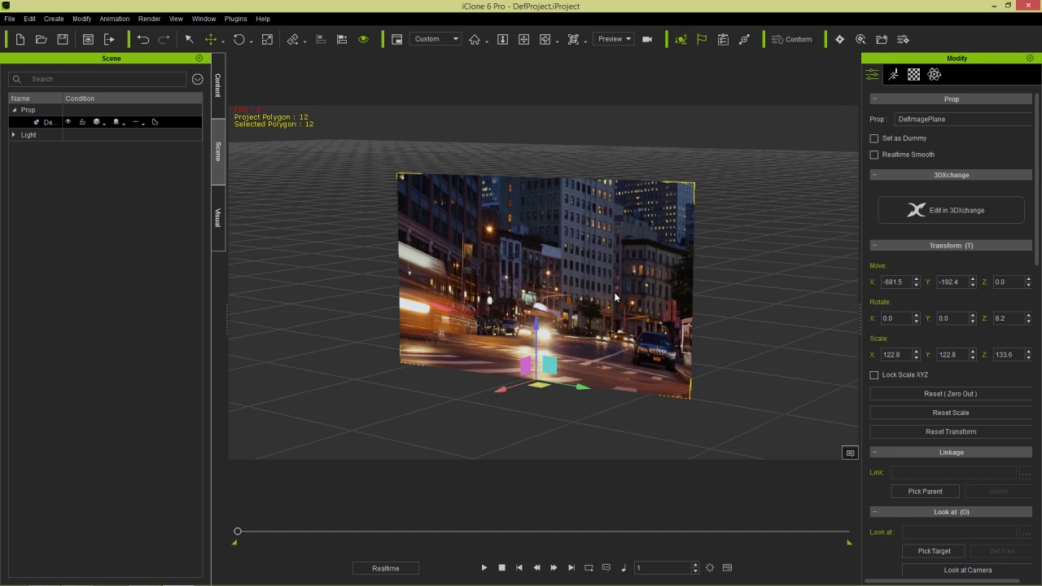
pyautogui.press('Delete')
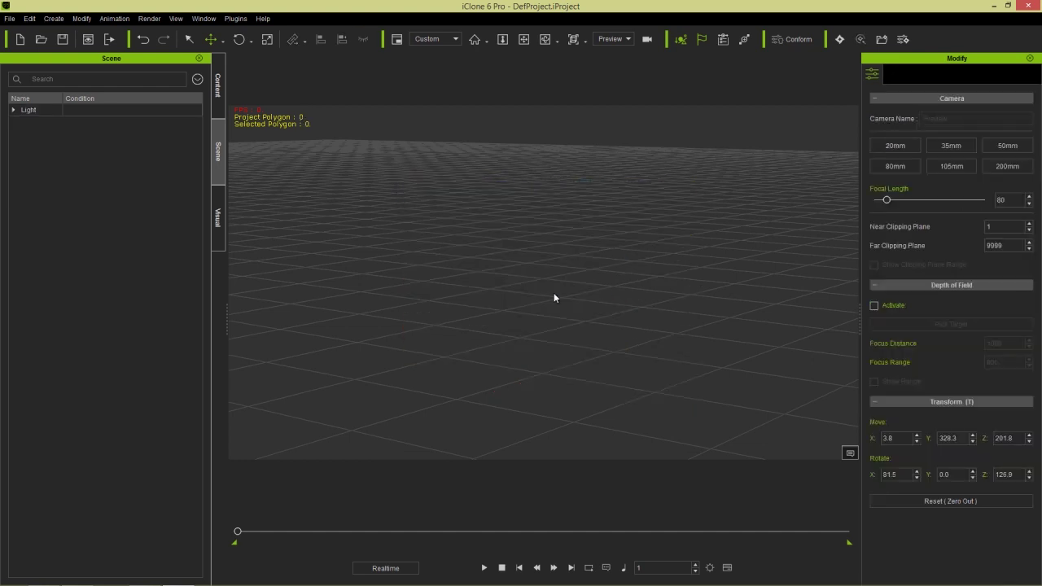
# Add the Wall_001 prop from the Wall and Floor folder of the 3D Blocks props to the scene
pyautogui.click(218, 89)
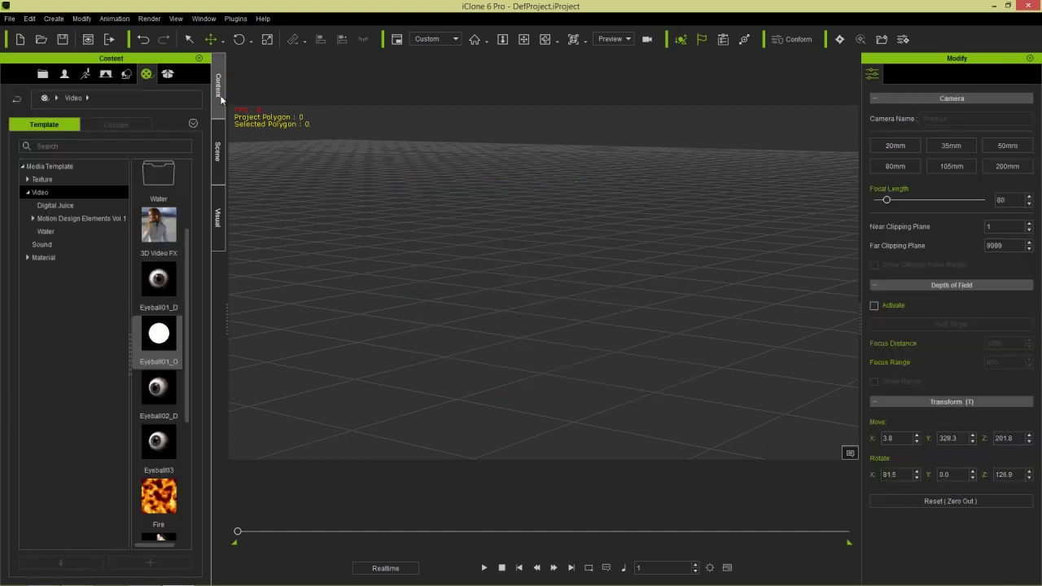
pyautogui.click(126, 74)
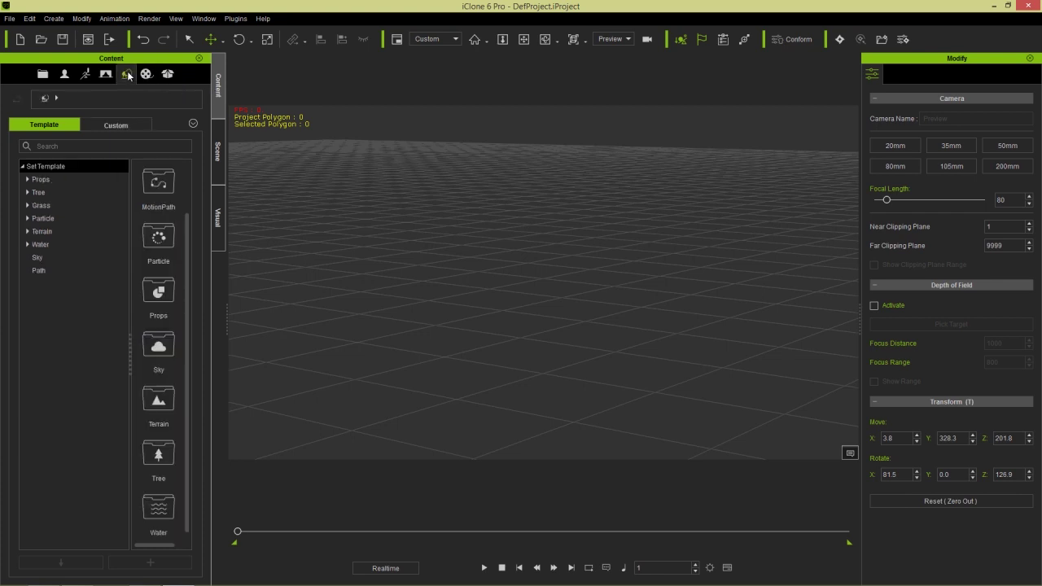
pyautogui.click(53, 181)
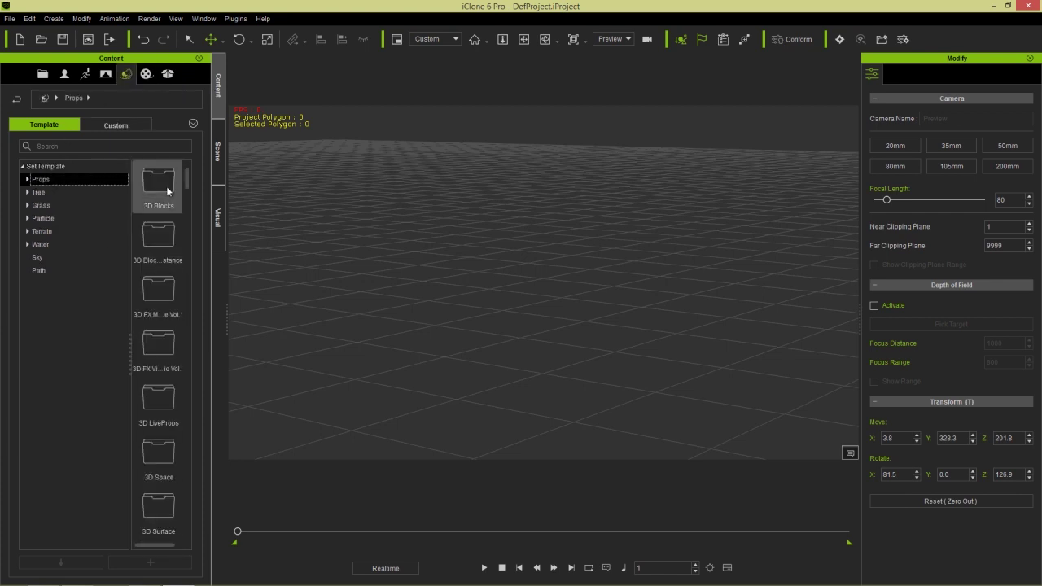
pyautogui.doubleClick(52, 180)
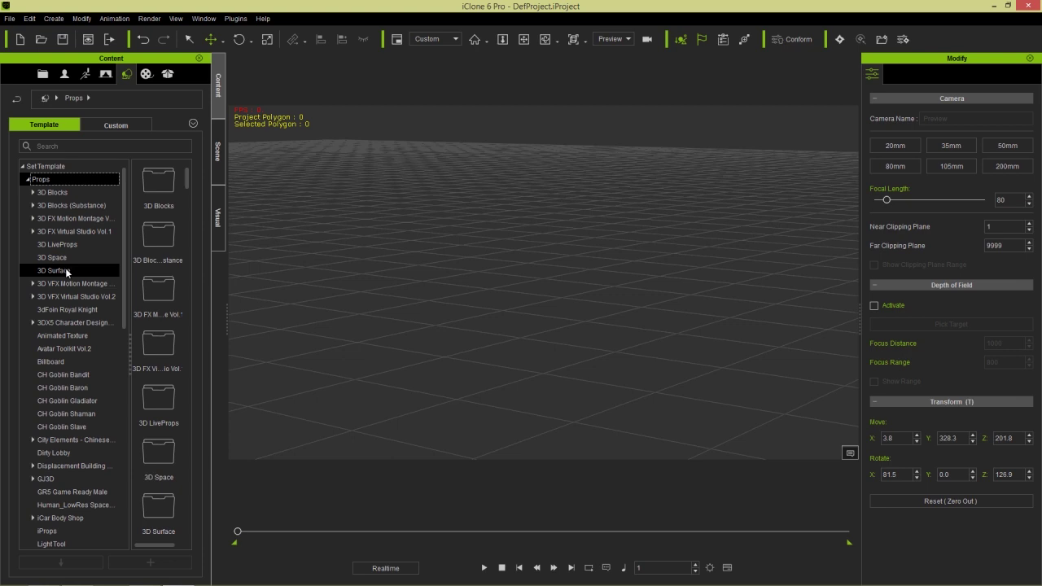
pyautogui.doubleClick(53, 193)
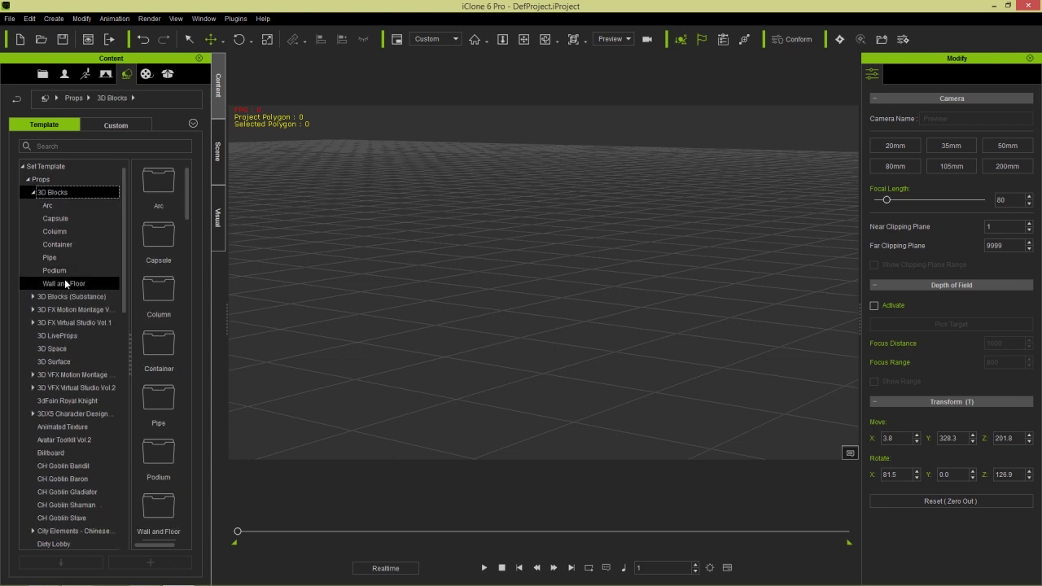
pyautogui.click(65, 280)
pyautogui.doubleClick(164, 290)
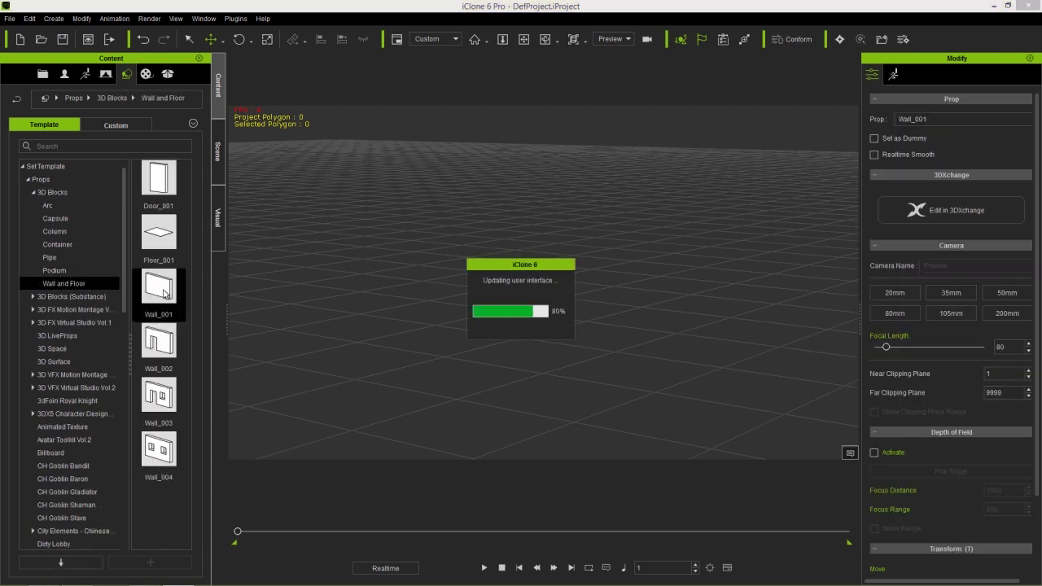
# Add the Floor_001 prop to the scene and frame the wall and floor from the front
pyautogui.doubleClick(160, 237)
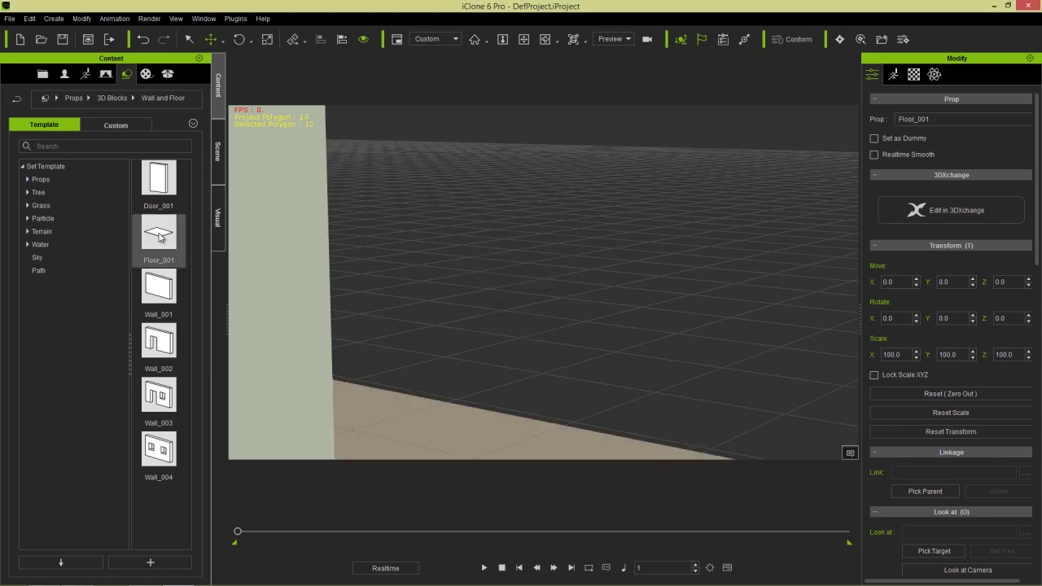
pyautogui.moveTo(565, 197); pyautogui.dragTo(516, 236, button='right')
pyautogui.scroll(-5, 503, 327)
pyautogui.moveTo(504, 327); pyautogui.dragTo(548, 279, button='right')
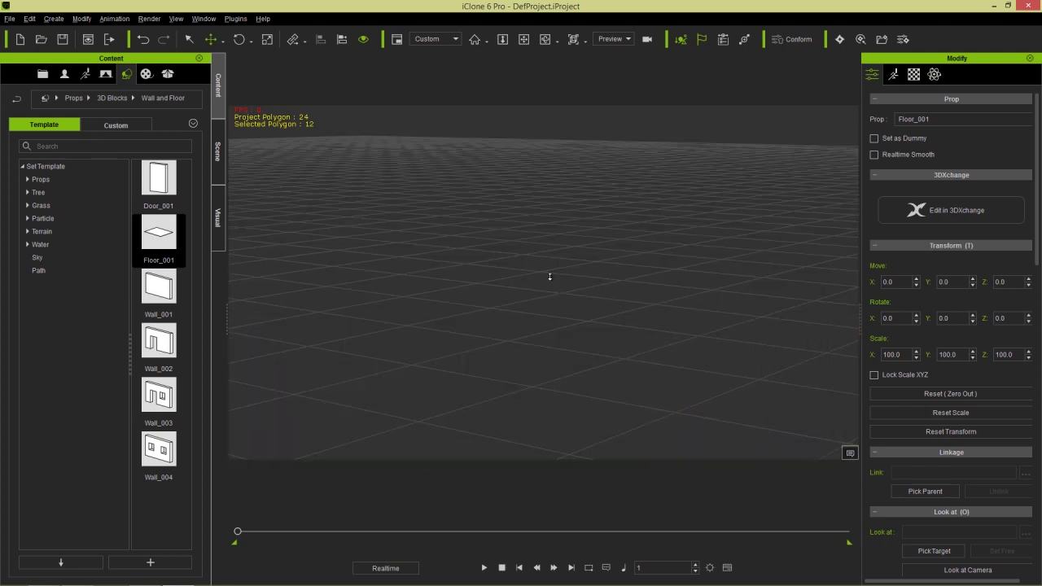
pyautogui.scroll(5, 549, 279)
pyautogui.moveTo(545, 318); pyautogui.dragTo(553, 299, button='right')
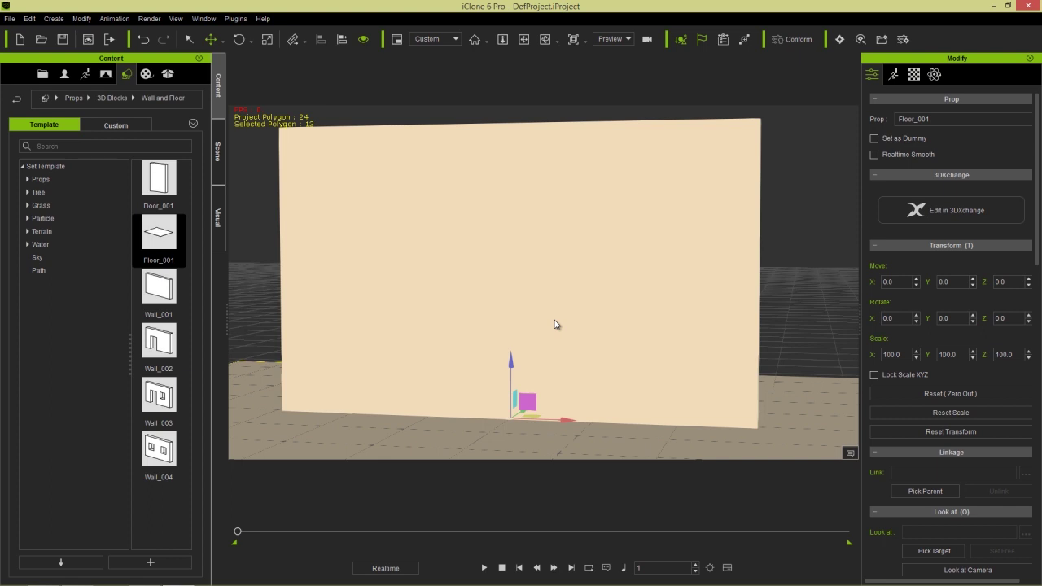
# Switch to File Explorer, open the Popvideo Sampler folder and add mime.popVideo to the iClone scene as a plane
pyautogui.hotkey('alt', 'Tab')
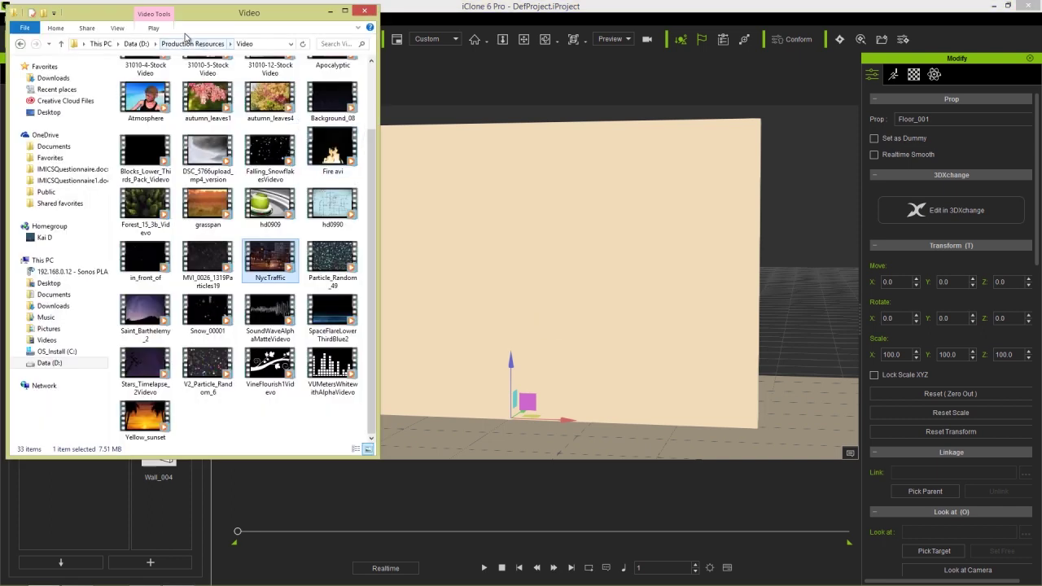
pyautogui.scroll(5, 367, 262)
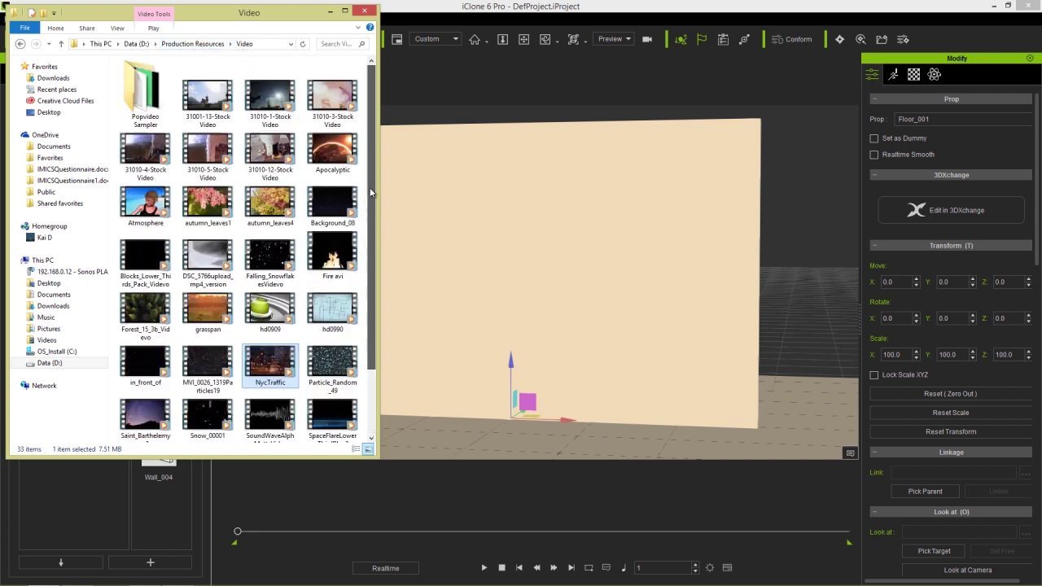
pyautogui.doubleClick(144, 98)
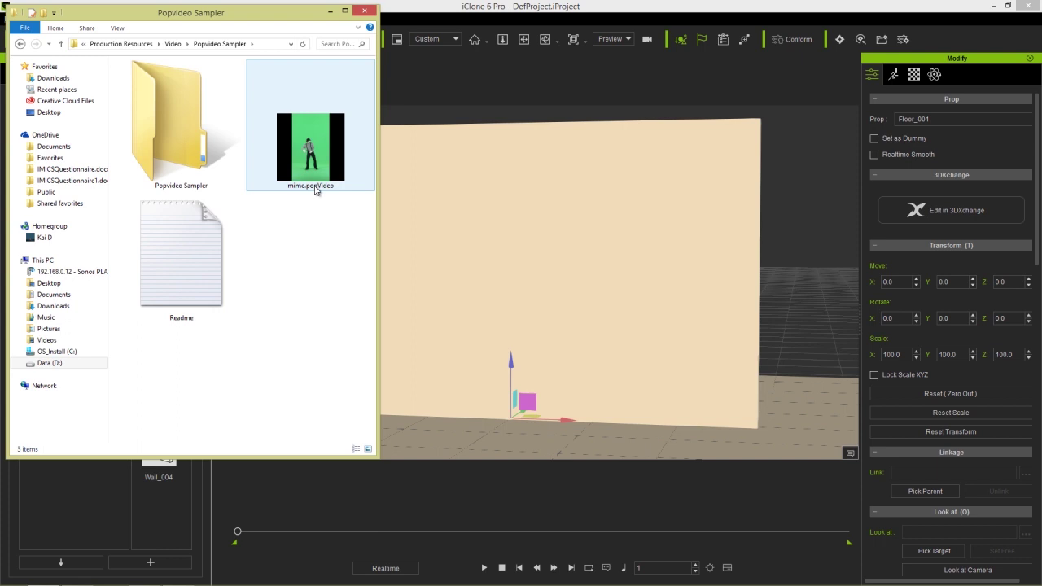
pyautogui.moveTo(308, 151); pyautogui.dragTo(469, 445)
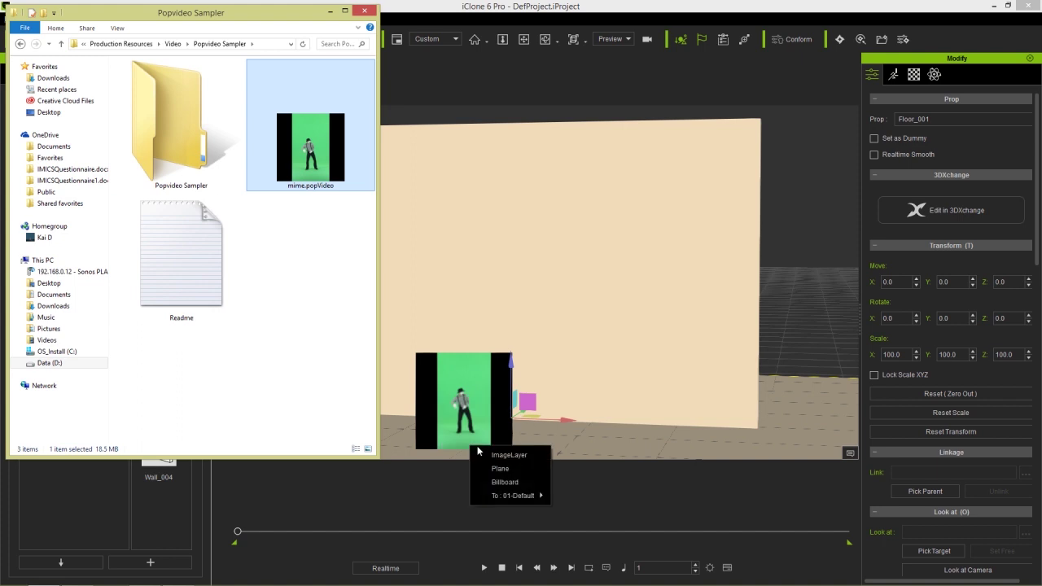
pyautogui.click(518, 469)
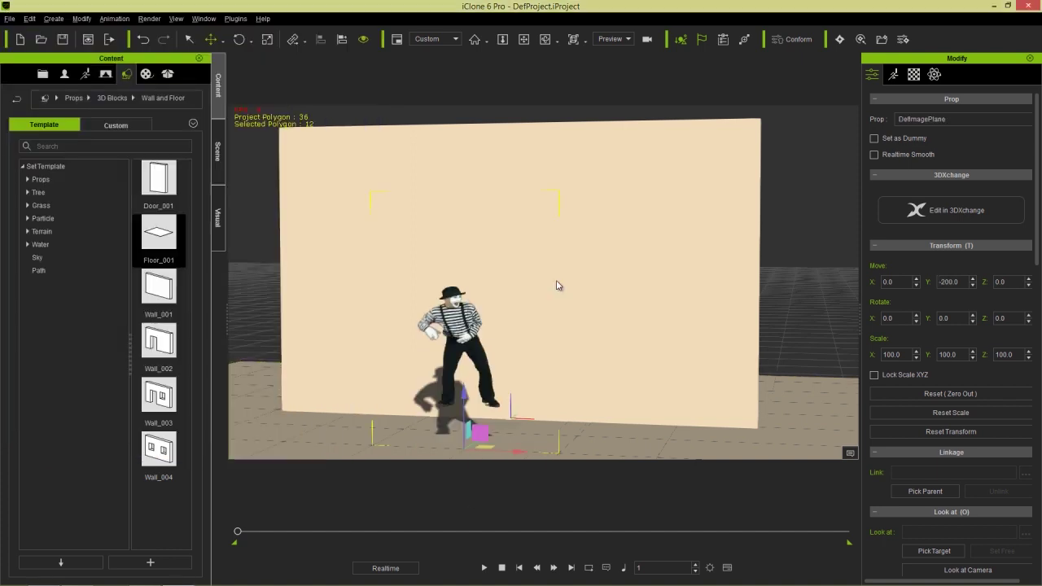
# Lower the mime plane to about Z -41.6 so its feet rest on the floor, and check it from the side
pyautogui.moveTo(535, 394); pyautogui.dragTo(499, 367, button='right')
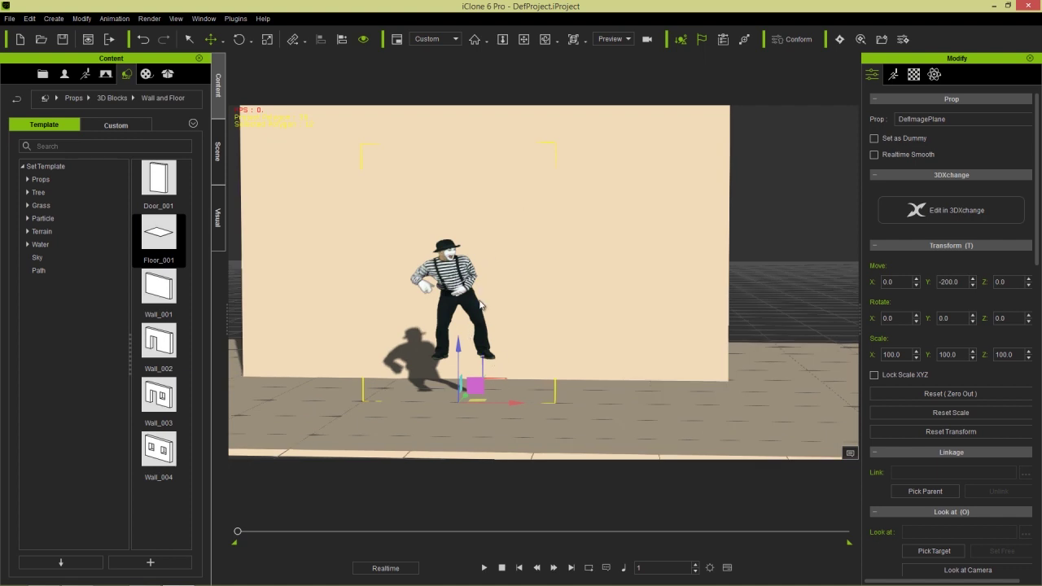
pyautogui.moveTo(458, 347); pyautogui.dragTo(459, 387)
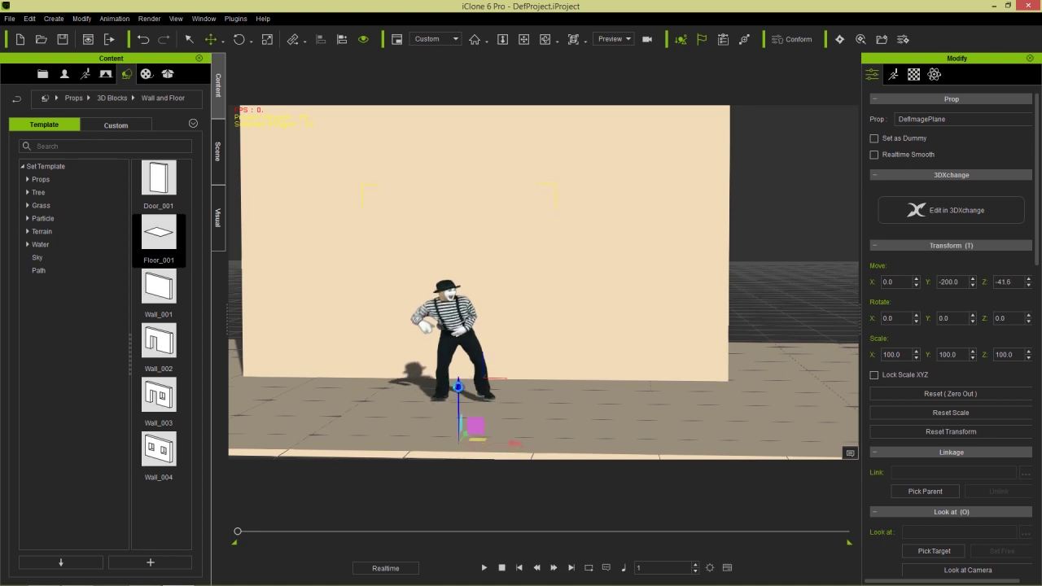
pyautogui.moveTo(525, 367); pyautogui.dragTo(487, 393, button='right')
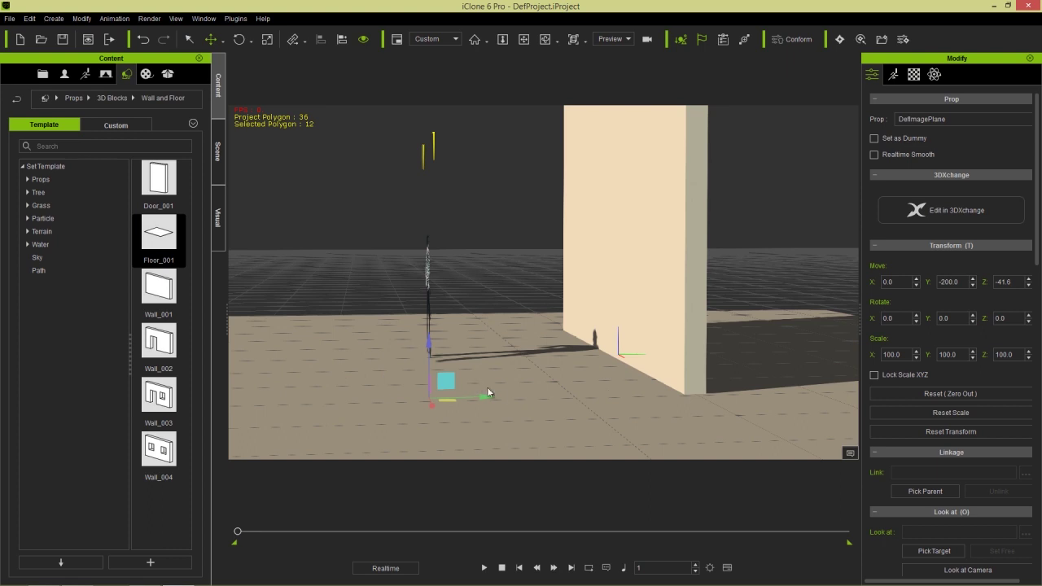
# Move the mime plane toward the wall to about Y -70.1 and play the animation from the front
pyautogui.moveTo(487, 397); pyautogui.dragTo(609, 395)
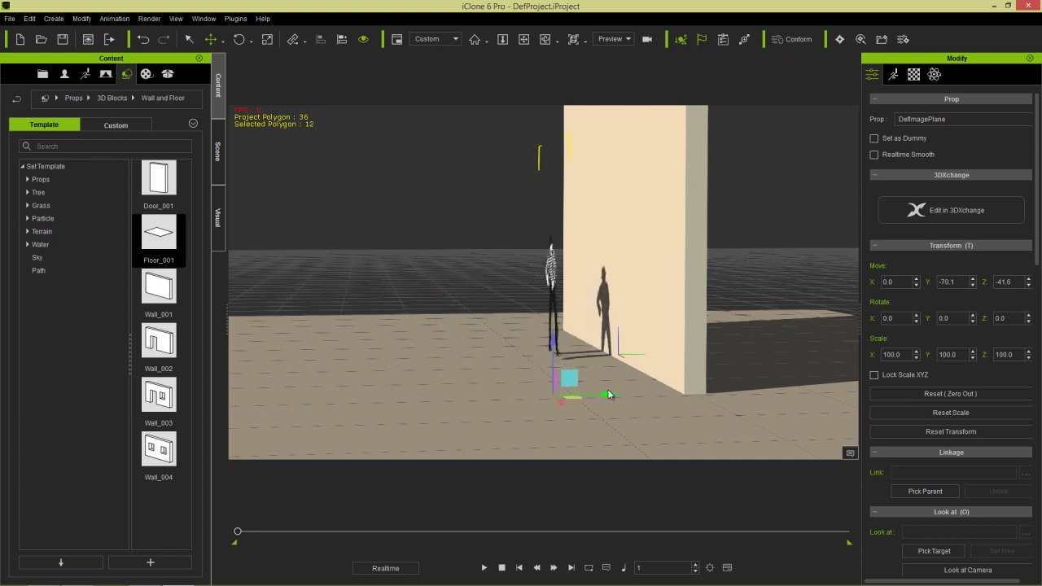
pyautogui.moveTo(507, 377); pyautogui.dragTo(614, 336, button='right')
pyautogui.moveTo(552, 342); pyautogui.dragTo(551, 342)
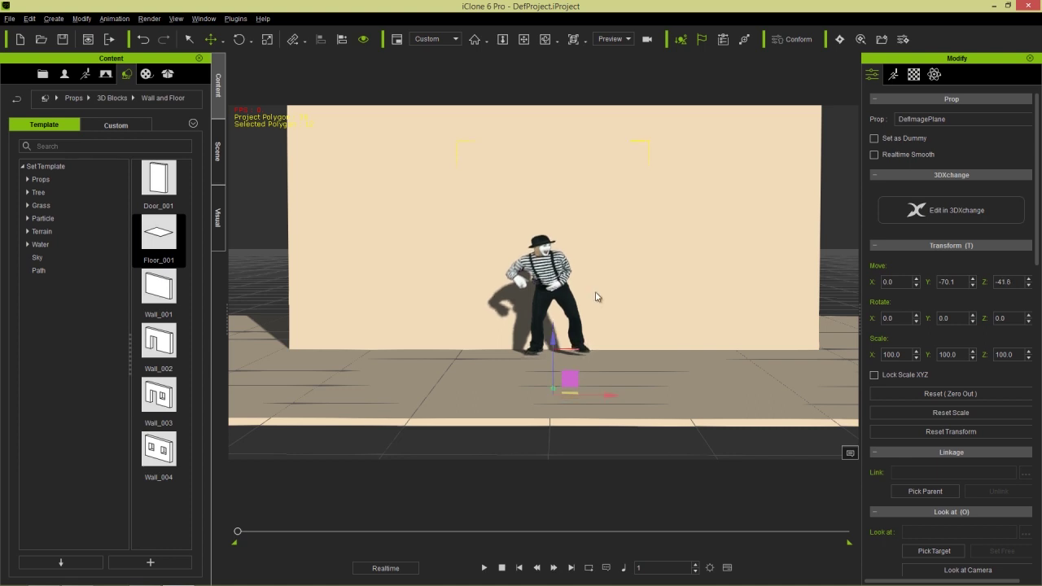
pyautogui.moveTo(595, 295); pyautogui.dragTo(625, 280, button='right')
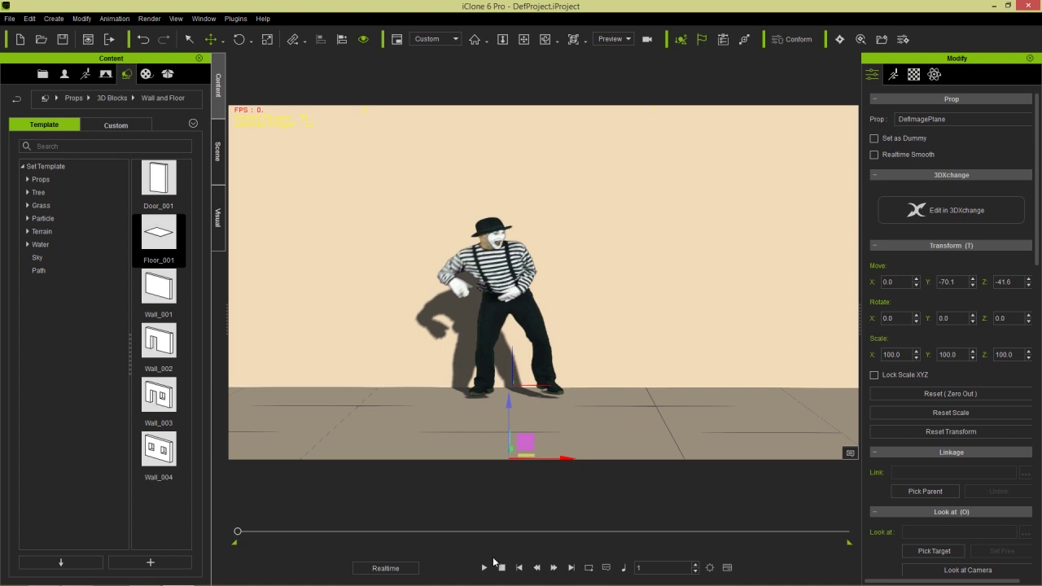
pyautogui.click(491, 563)
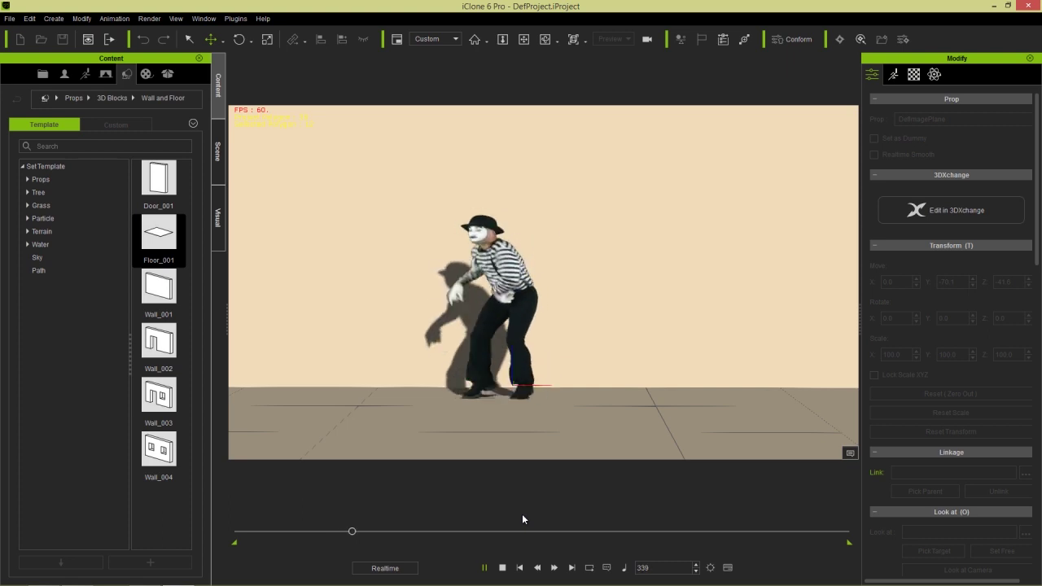
pyautogui.click(500, 567)
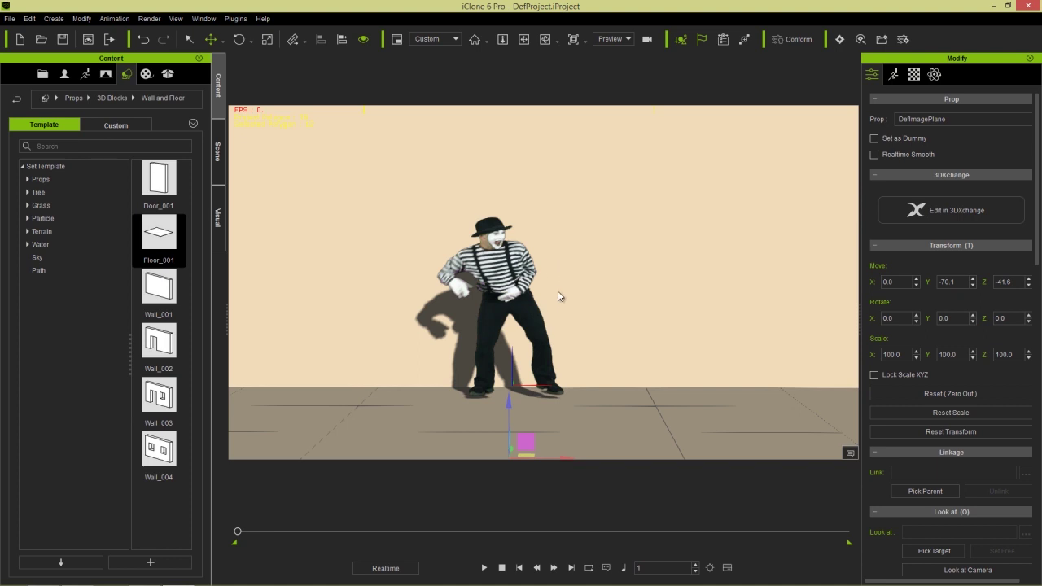
# Rotate the Key directional light to shift the mime's shadow farther sideways along the wall
pyautogui.press('/')
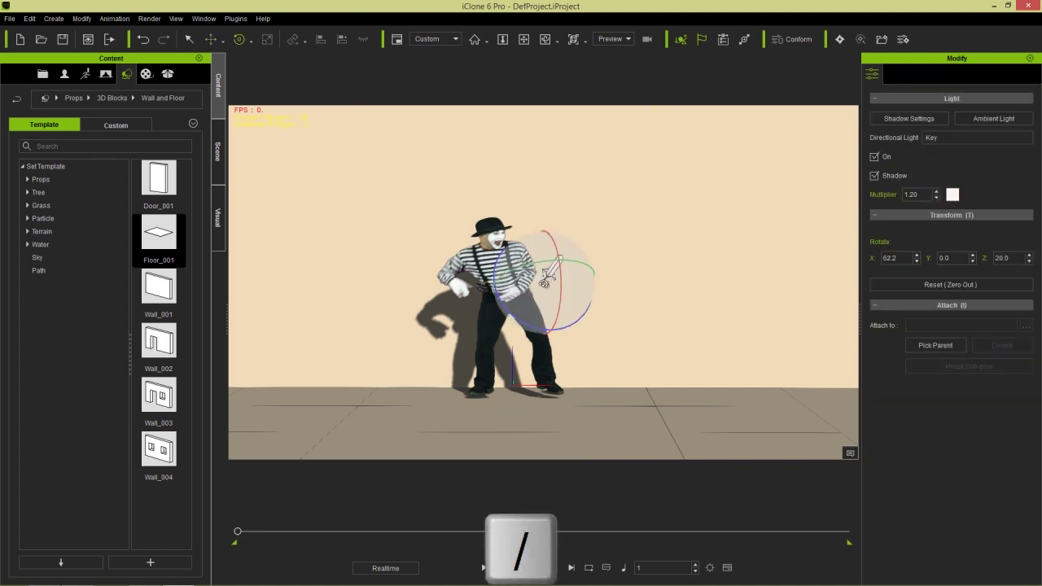
pyautogui.moveTo(546, 265)
pyautogui.mouseDown()
pyautogui.moveTo(528, 273)
pyautogui.moveTo(552, 280)
pyautogui.mouseUp()
pyautogui.click(553, 282)
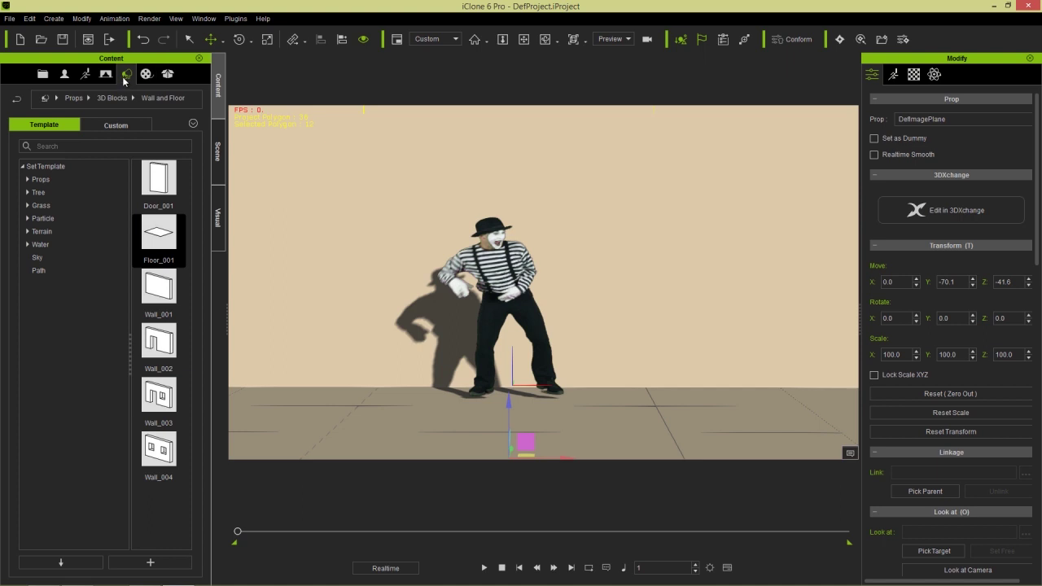
# Add the Acacia_01 tree from the Acacia folder of the Broadleaves trees to the scene
pyautogui.click(45, 180)
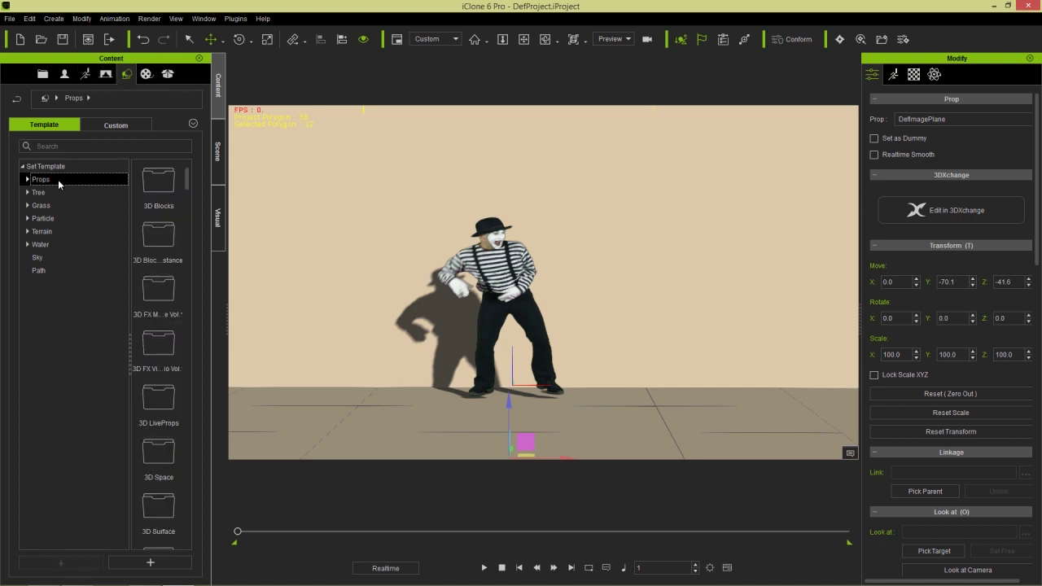
pyautogui.moveTo(127, 301); pyautogui.dragTo(127, 511)
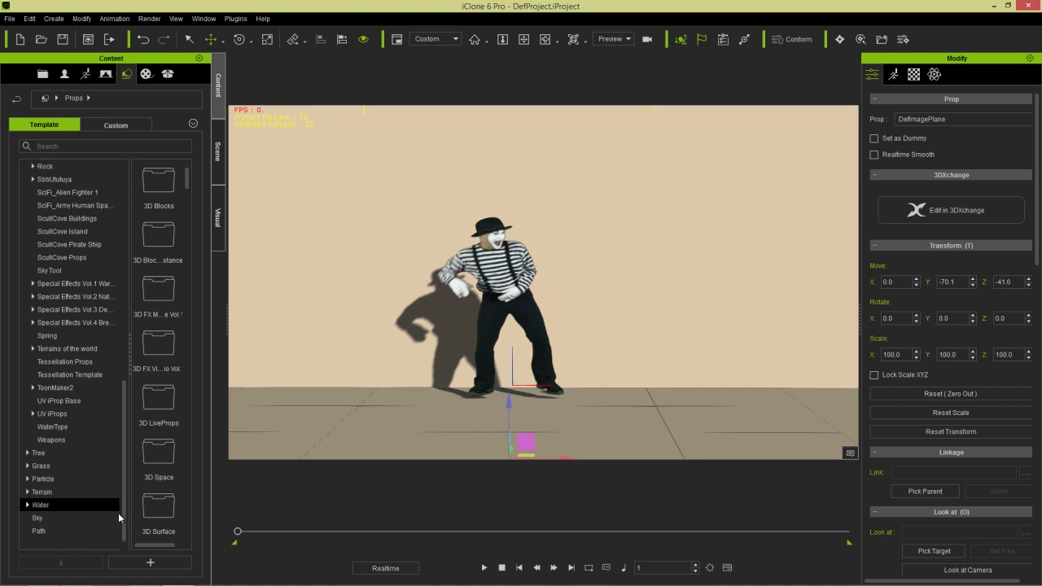
pyautogui.click(38, 455)
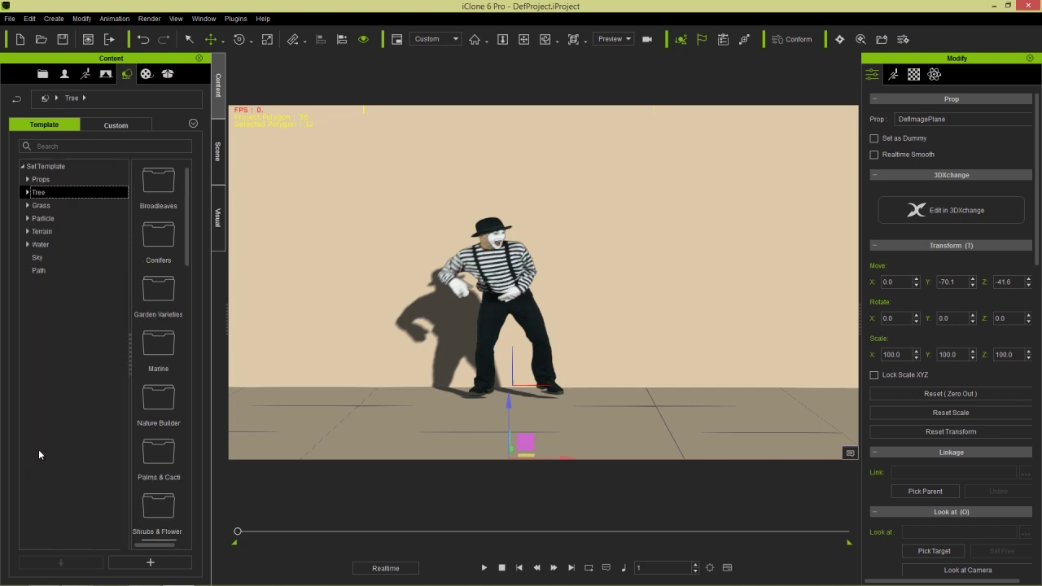
pyautogui.click(28, 193)
pyautogui.doubleClick(36, 205)
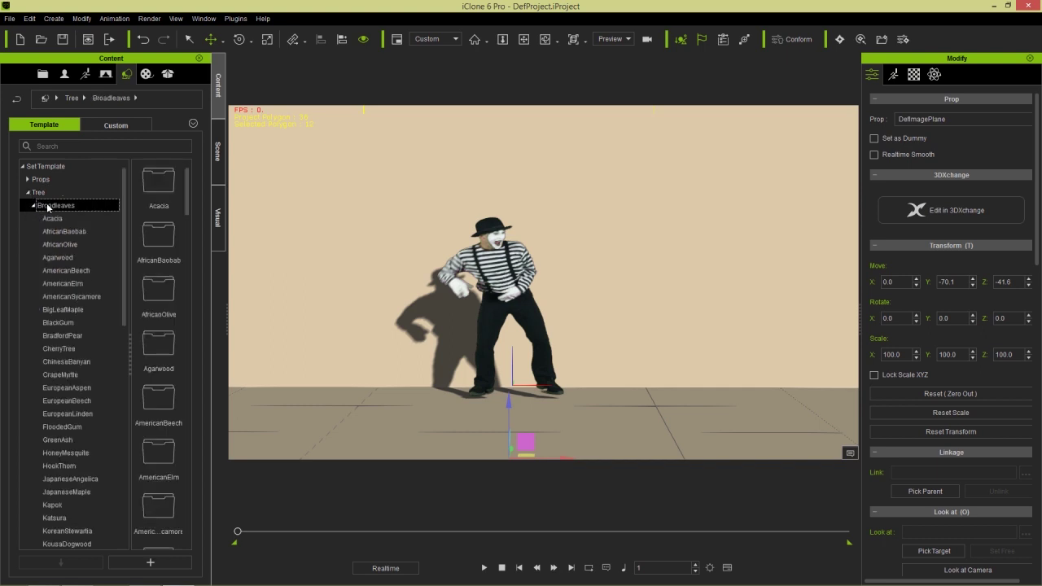
pyautogui.click(57, 219)
pyautogui.moveTo(159, 181); pyautogui.dragTo(402, 436)
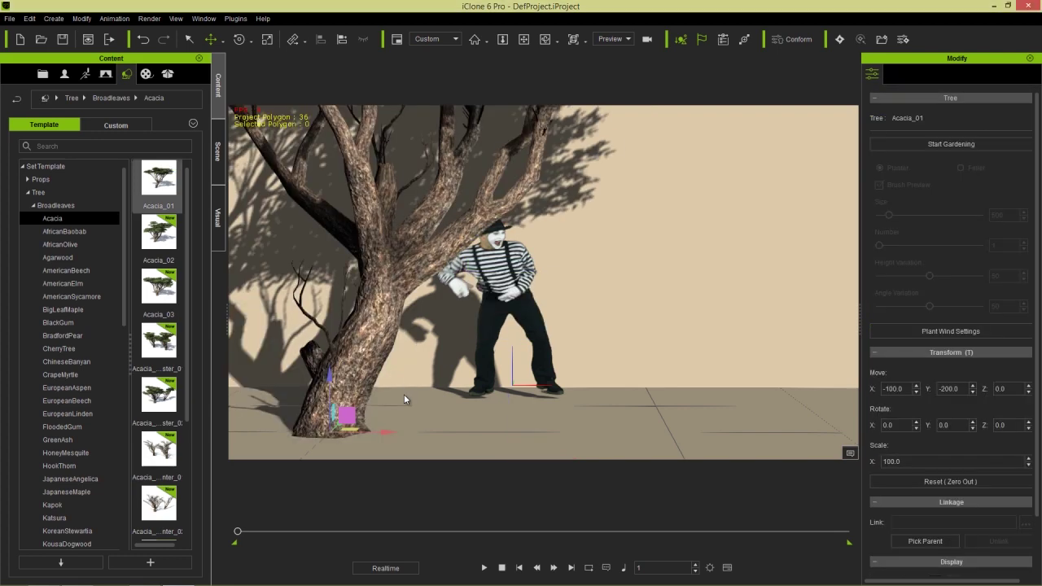
# Move the acacia tree along X to about 139.3 and play the animation to check the combined shadows
pyautogui.moveTo(387, 434); pyautogui.dragTo(795, 434)
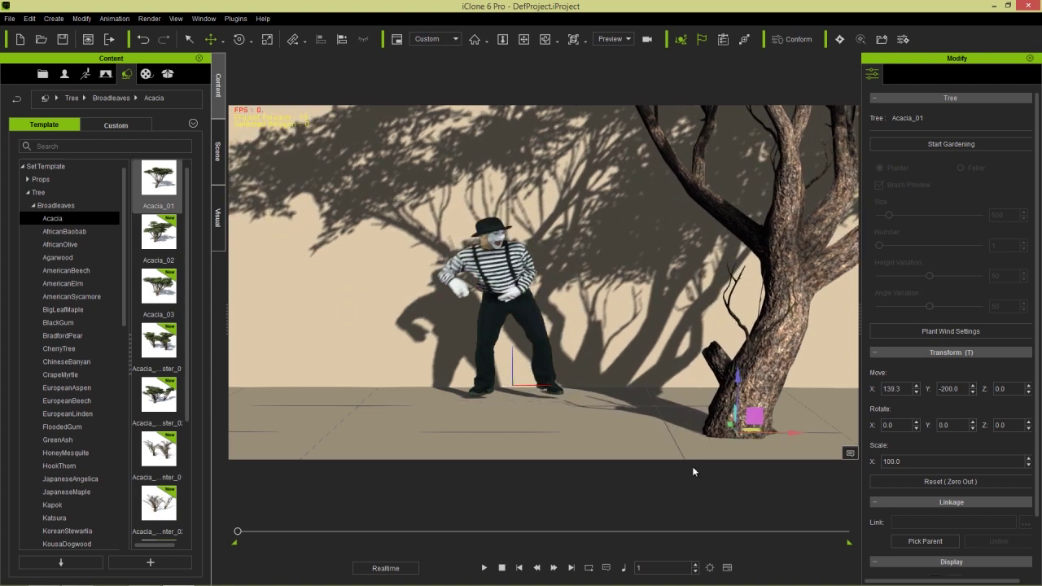
pyautogui.click(486, 566)
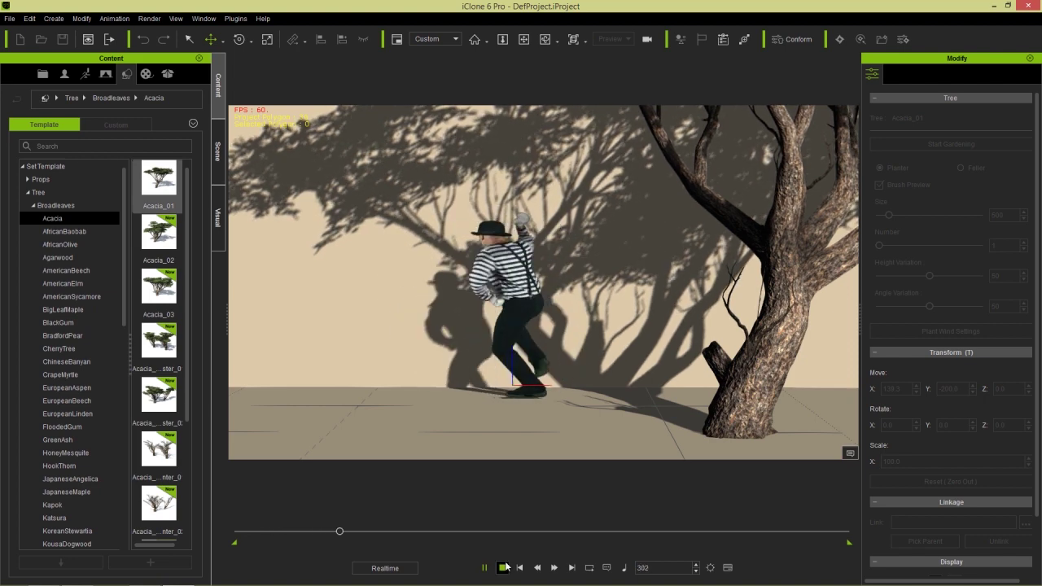
pyautogui.click(504, 566)
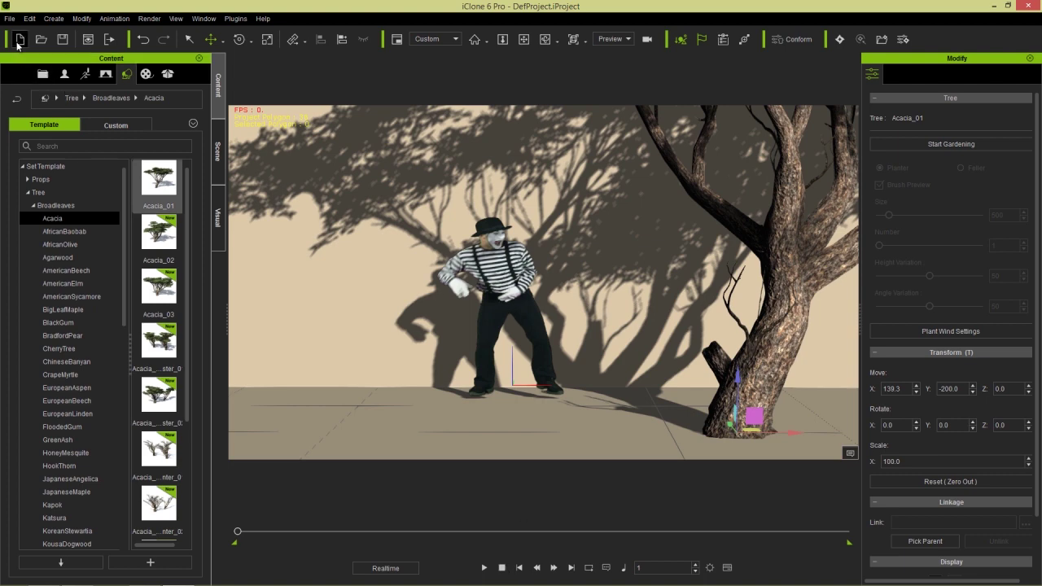
# Start a new project without saving the current one and set the render frame size to HD 720p (1280x720)
pyautogui.click(19, 40)
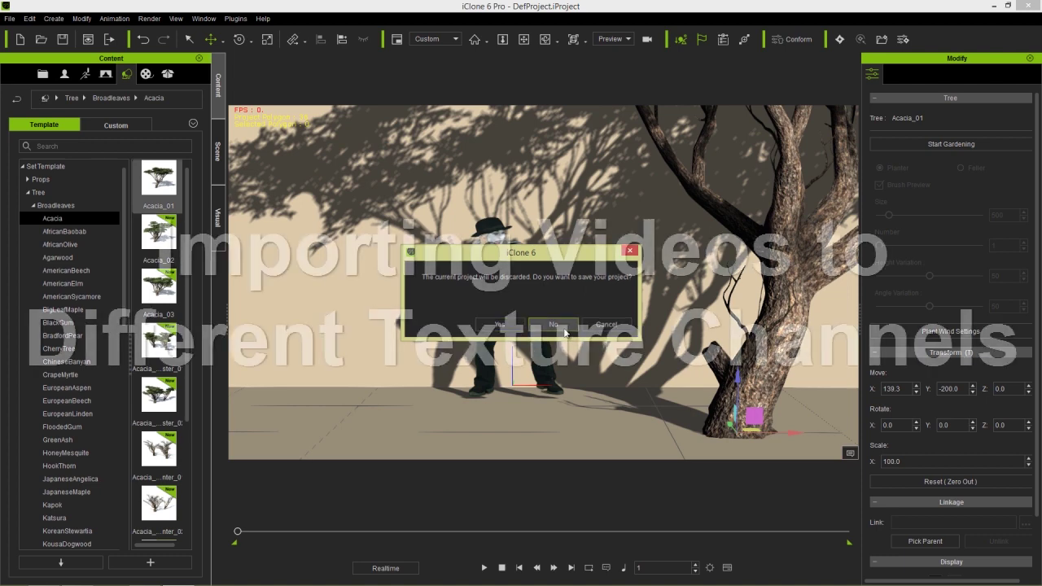
pyautogui.click(553, 324)
pyautogui.click(149, 18)
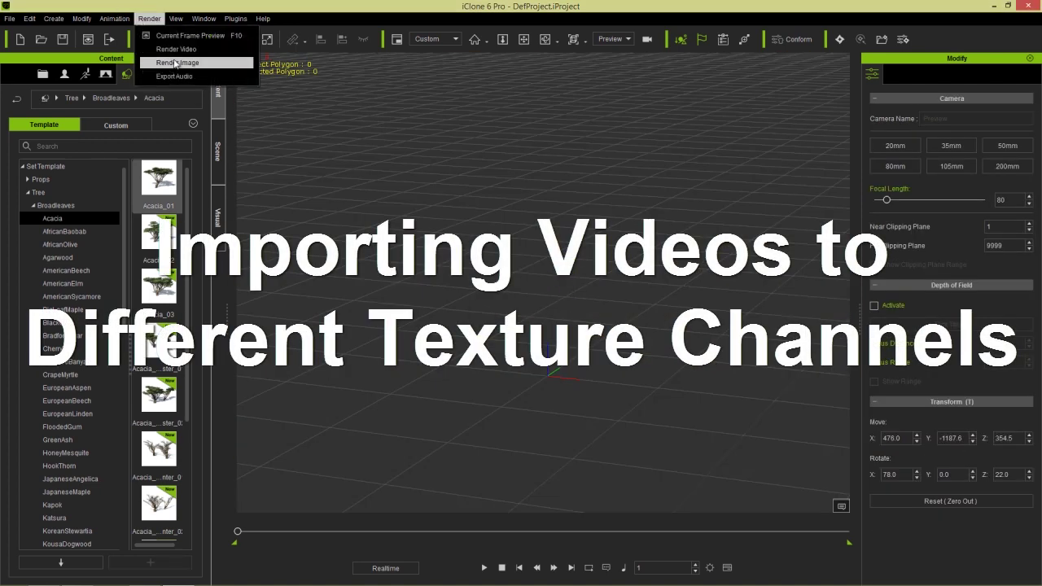
pyautogui.click(175, 63)
pyautogui.click(409, 297)
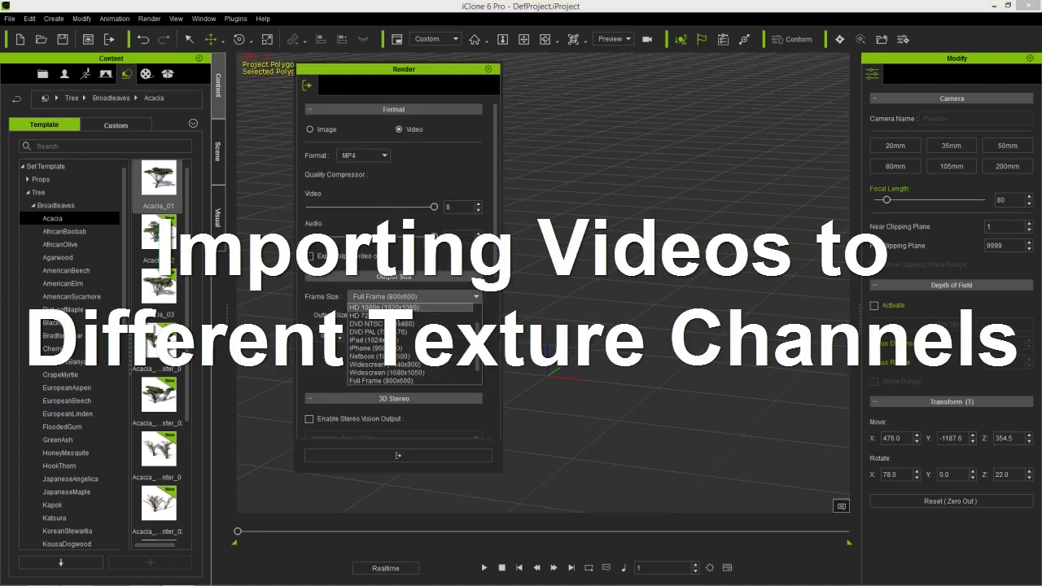
pyautogui.click(414, 297)
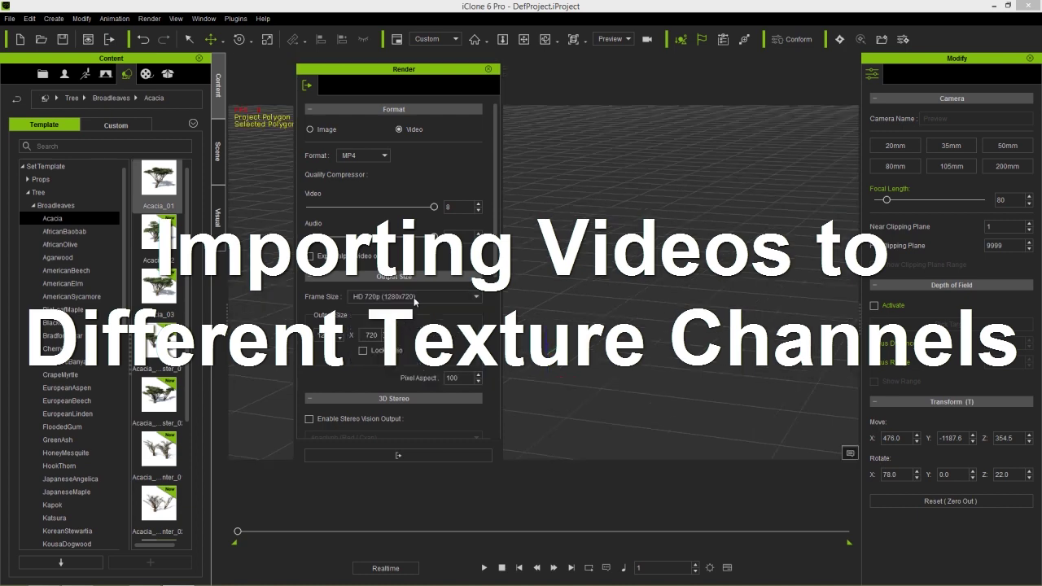
pyautogui.click(488, 68)
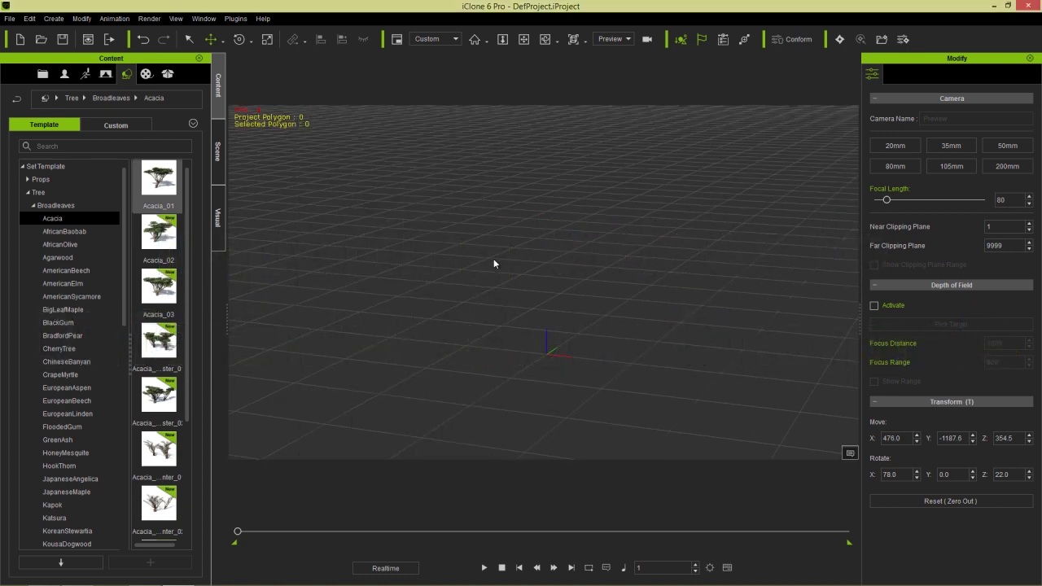
# Add the Ball_001 prop from the 3D Blocks props to the scene and frame it up close
pyautogui.moveTo(603, 393); pyautogui.dragTo(572, 269, button='right')
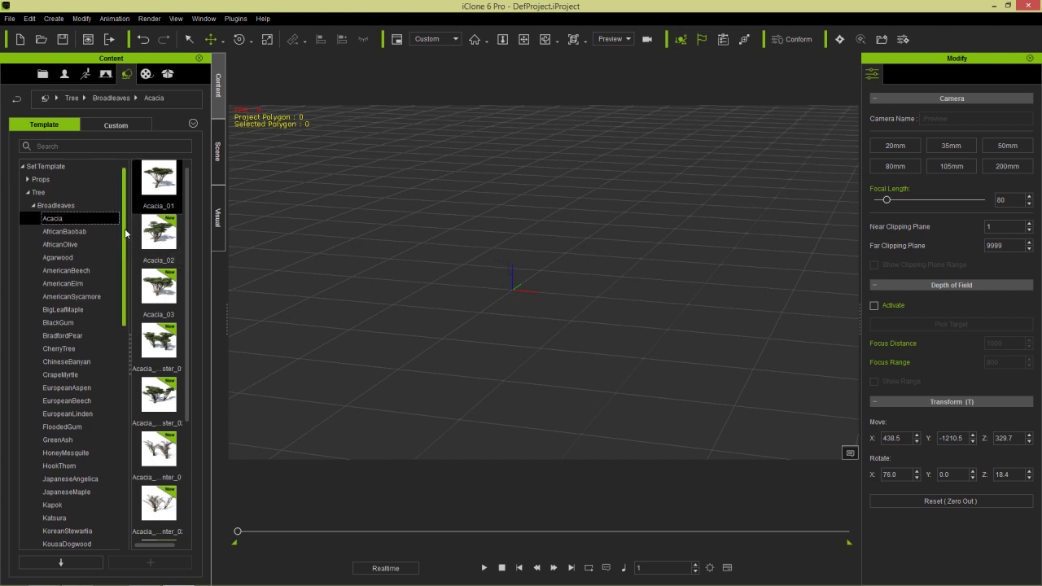
pyautogui.click(28, 193)
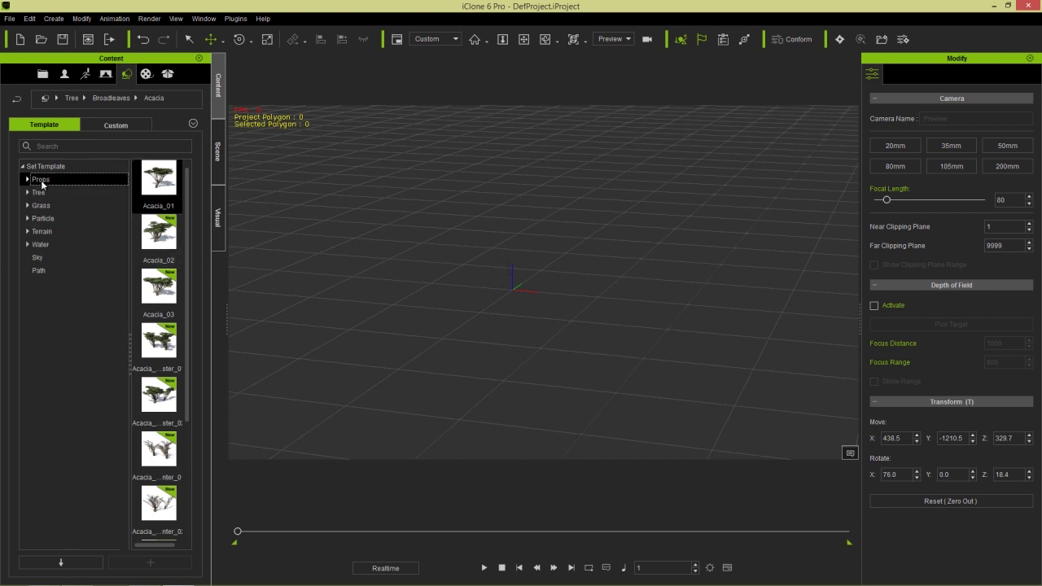
pyautogui.click(37, 179)
pyautogui.click(63, 195)
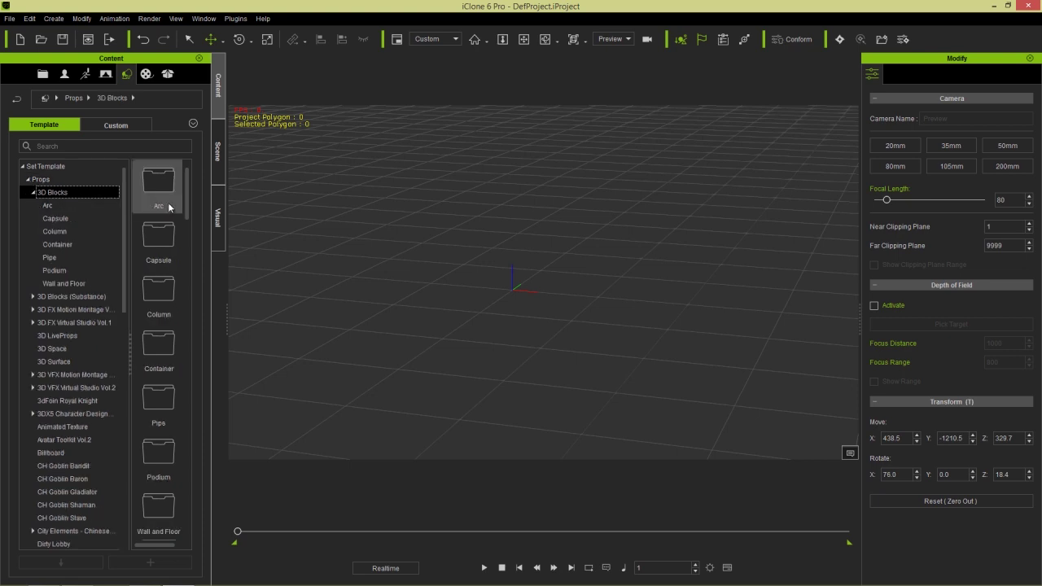
pyautogui.moveTo(189, 188); pyautogui.dragTo(195, 221)
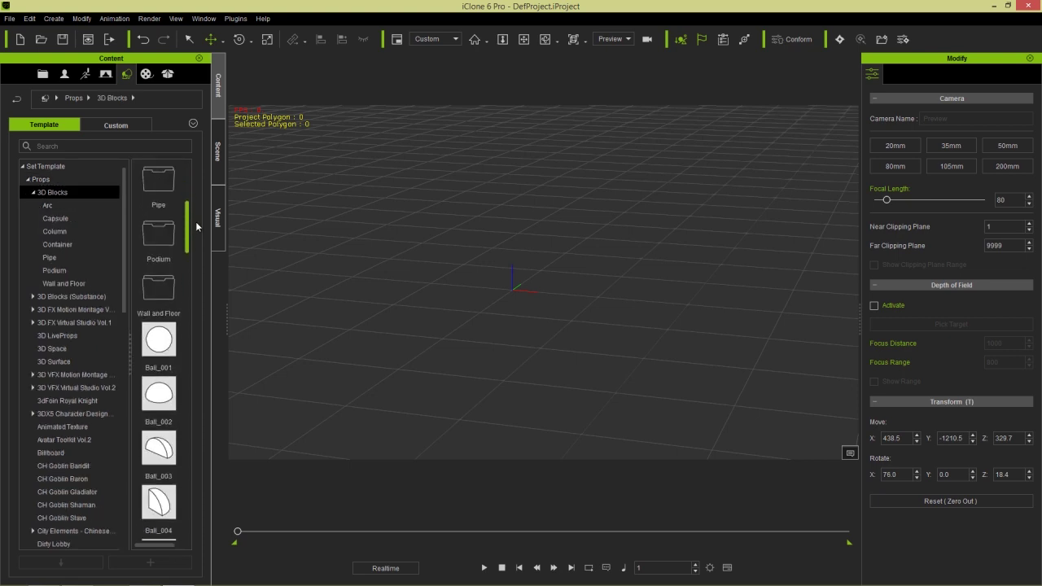
pyautogui.doubleClick(161, 346)
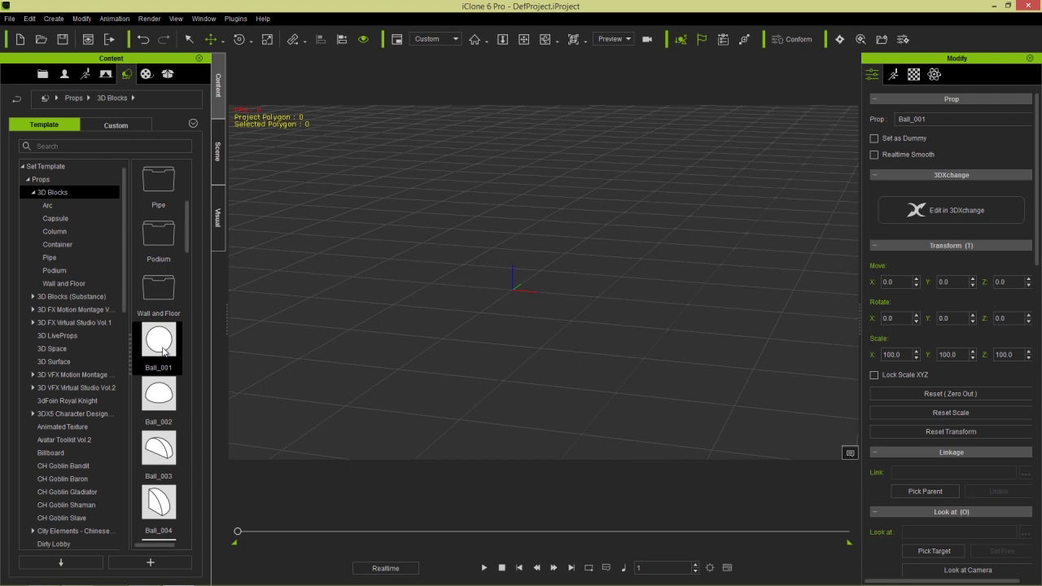
pyautogui.scroll(5, 569, 332)
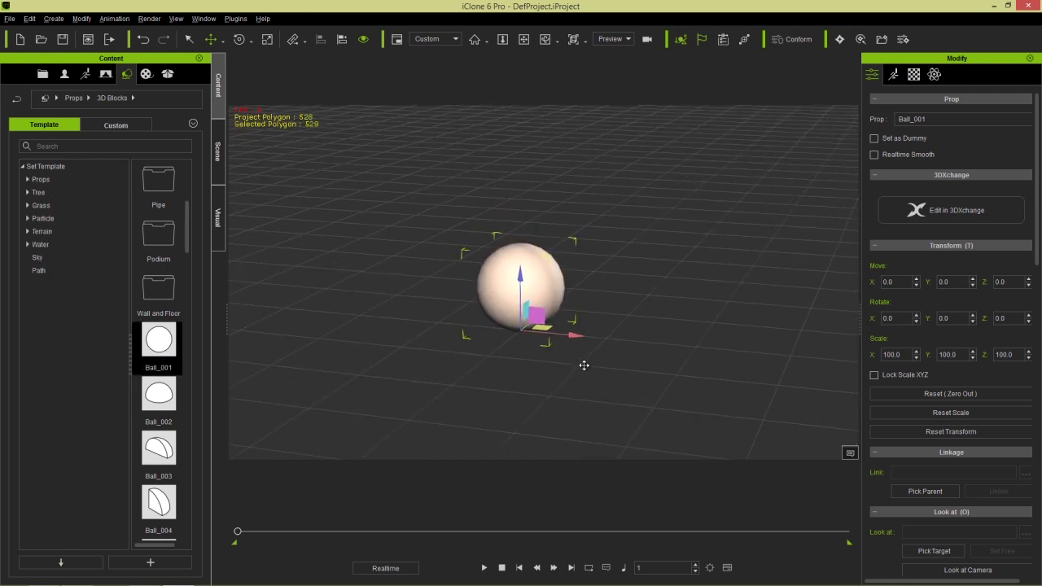
pyautogui.moveTo(617, 309); pyautogui.dragTo(624, 292, button='right')
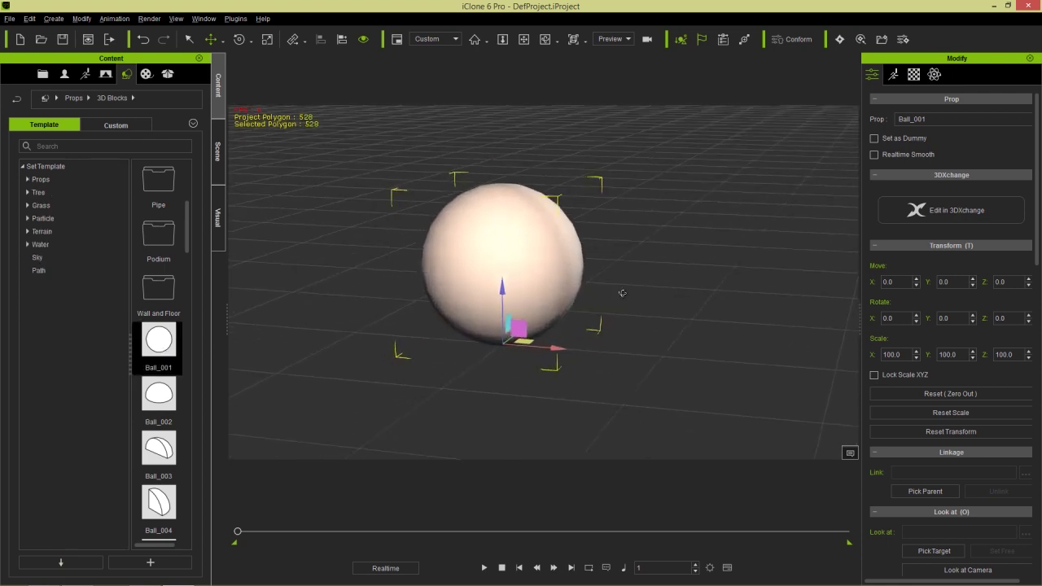
# Switch to File Explorer, apply the V2_Particle_Random_6 video from the Video folder to the ball and play the animation
pyautogui.hotkey('alt', 'Tab')
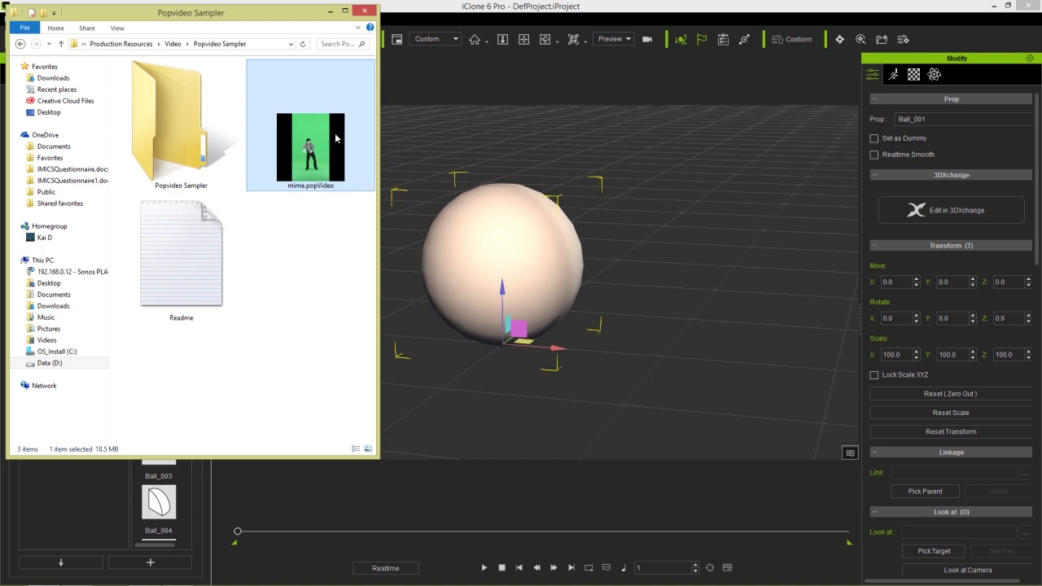
pyautogui.click(172, 43)
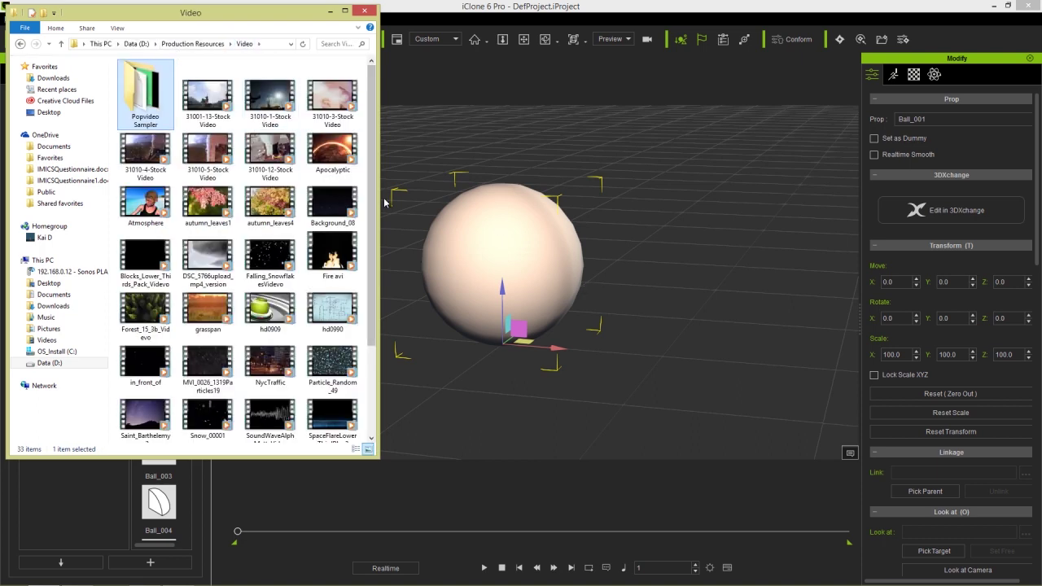
pyautogui.moveTo(371, 204); pyautogui.dragTo(371, 285)
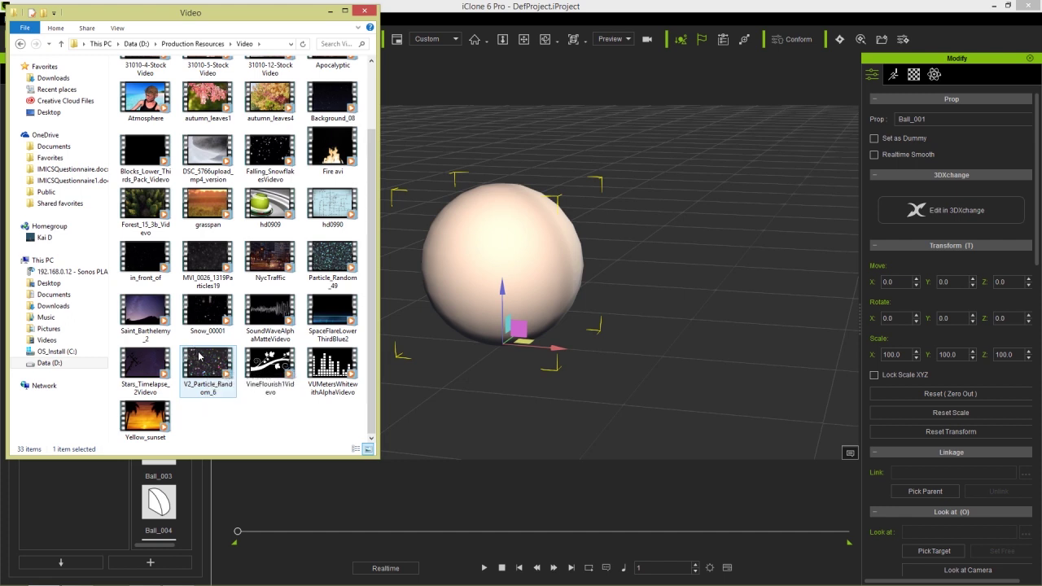
pyautogui.moveTo(204, 371); pyautogui.dragTo(499, 251)
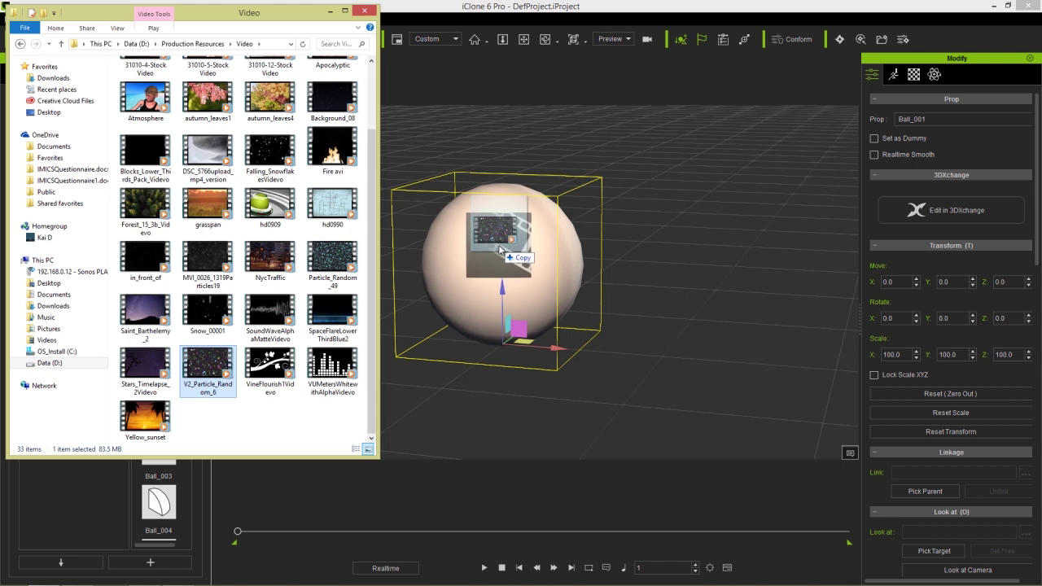
pyautogui.moveTo(499, 248); pyautogui.dragTo(498, 245)
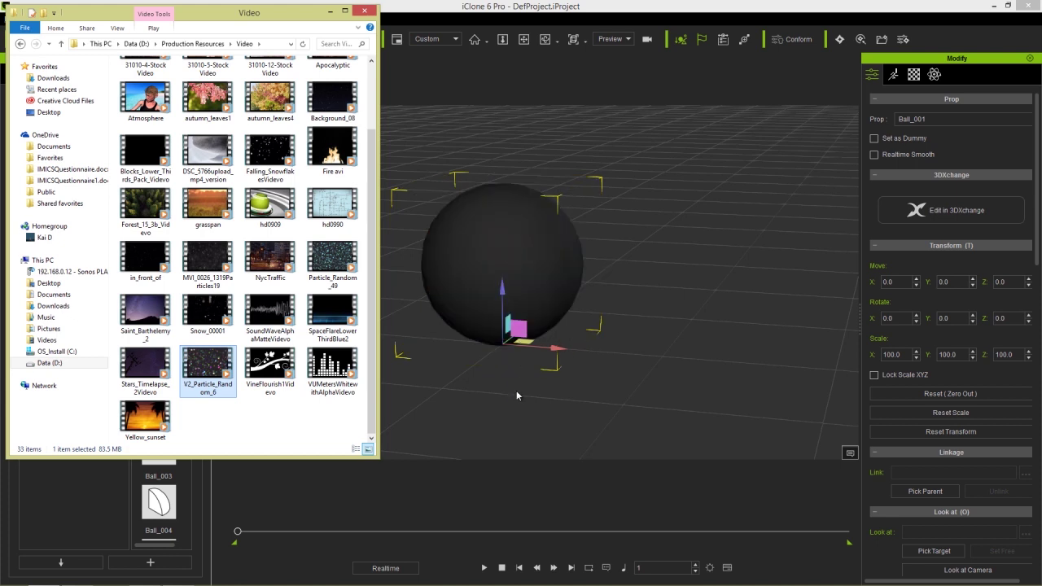
pyautogui.click(486, 567)
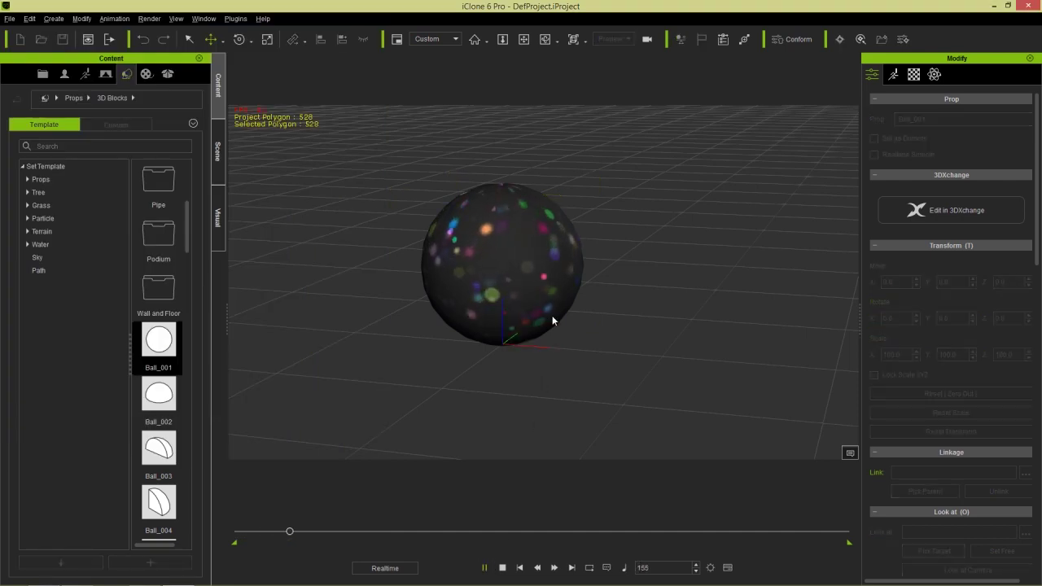
pyautogui.click(503, 568)
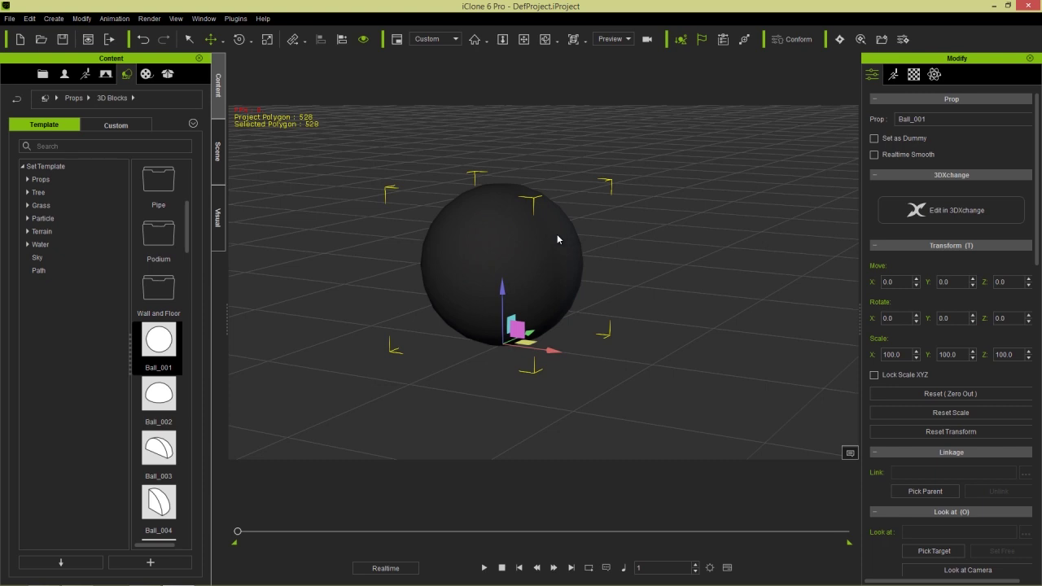
# Switch to File Explorer, load the V2_Particle_Random_6 video into the ball's Opacity texture channel and play the animation
pyautogui.click(916, 76)
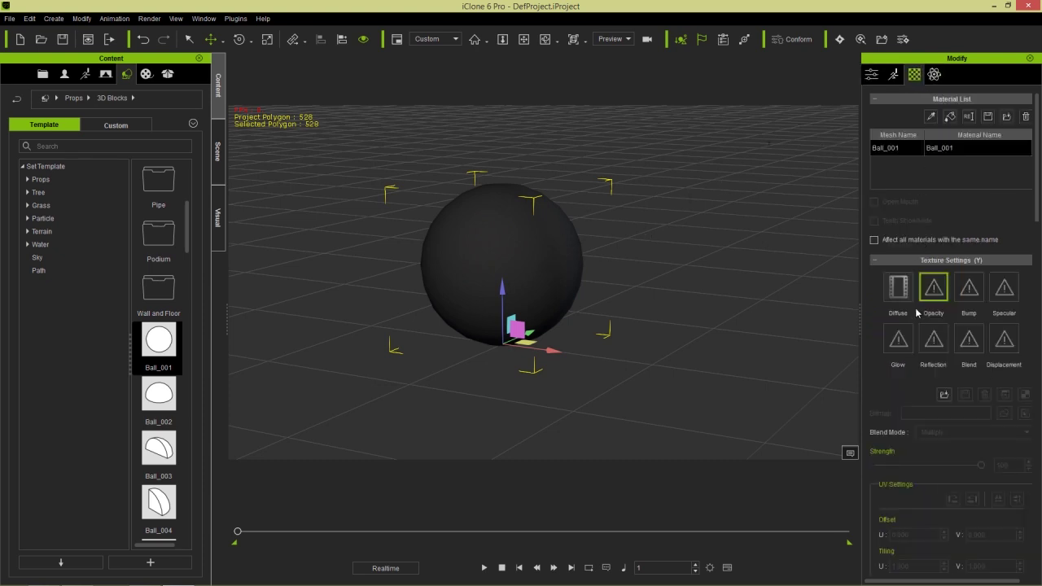
pyautogui.hotkey('alt', 'Tab')
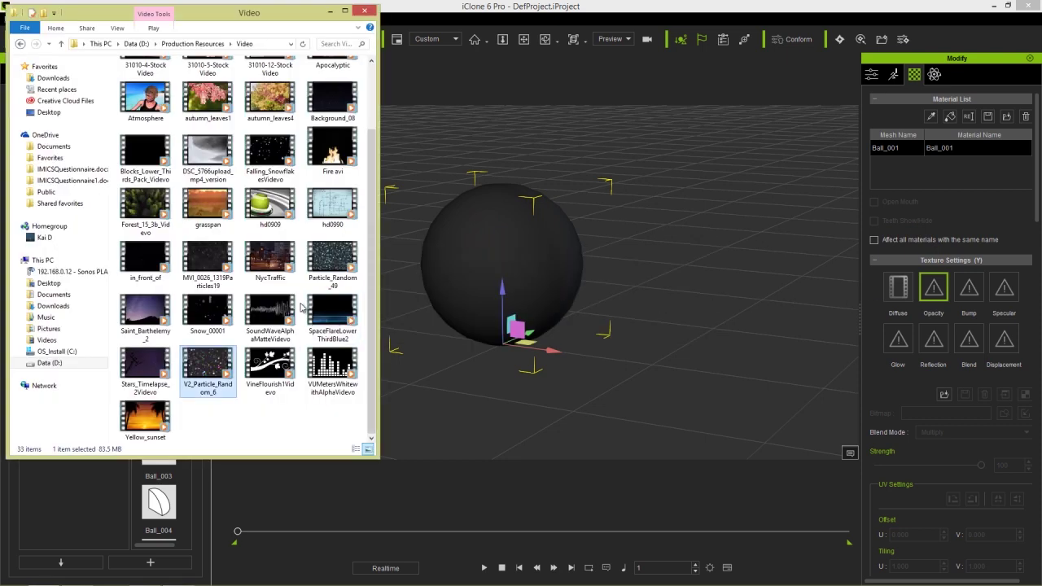
pyautogui.moveTo(200, 368); pyautogui.dragTo(934, 300)
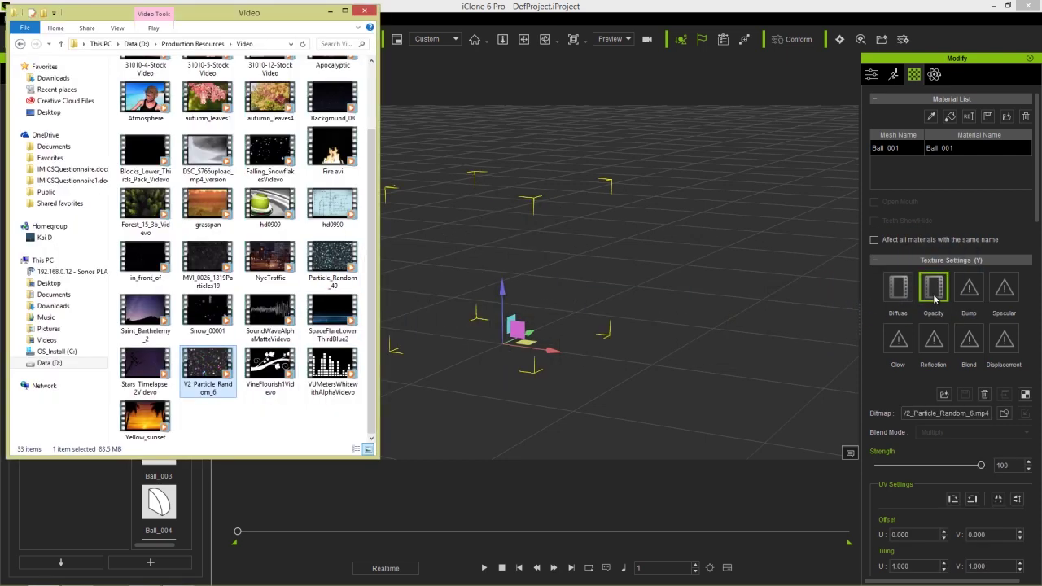
pyautogui.click(484, 567)
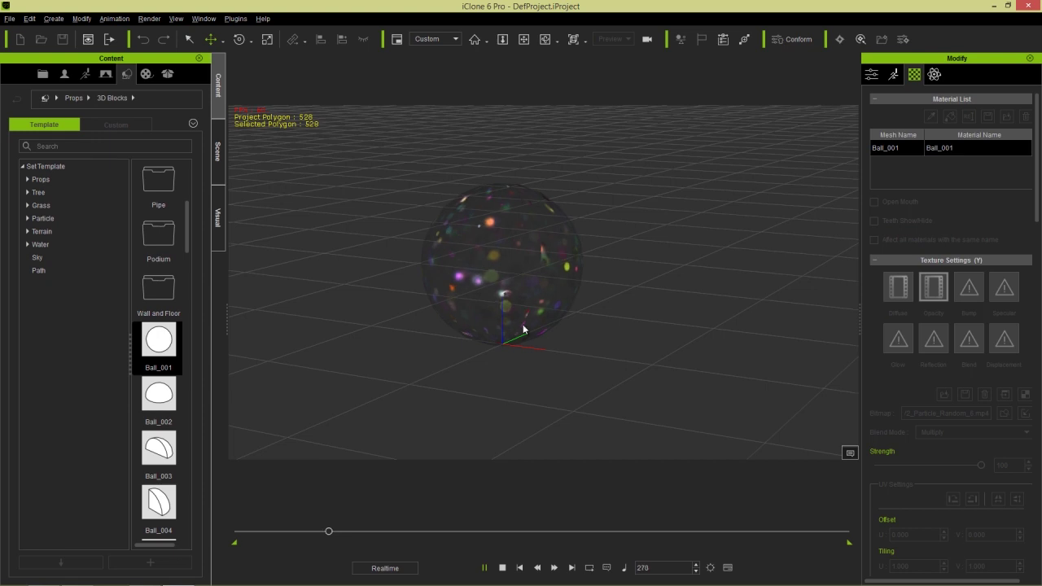
pyautogui.click(491, 568)
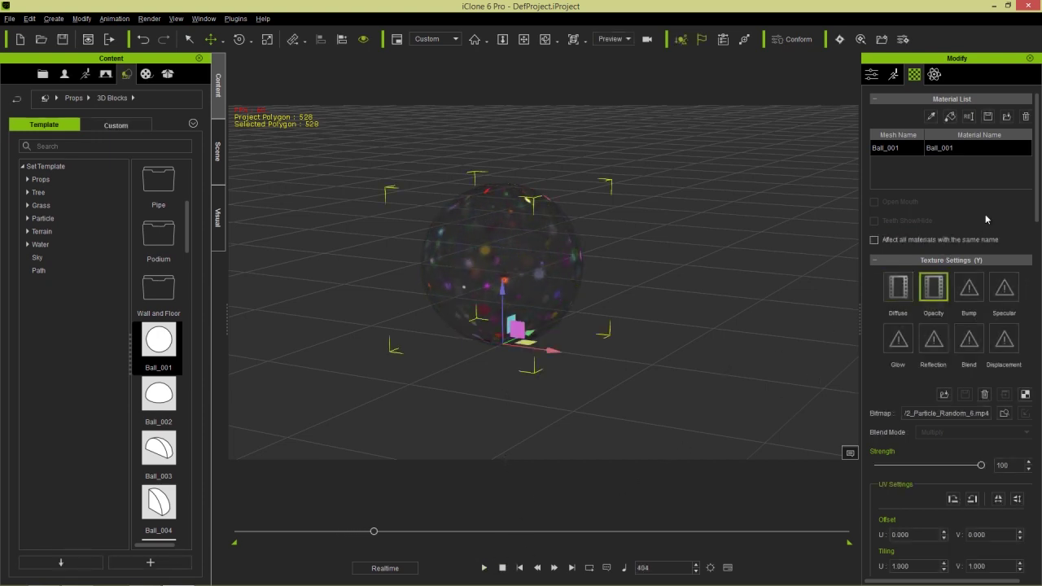
# Enable Alpha Threshold in the ball's material settings, set it to 17 and inspect the ball from different angles
pyautogui.moveTo(1037, 182); pyautogui.dragTo(1029, 320)
pyautogui.click(874, 188)
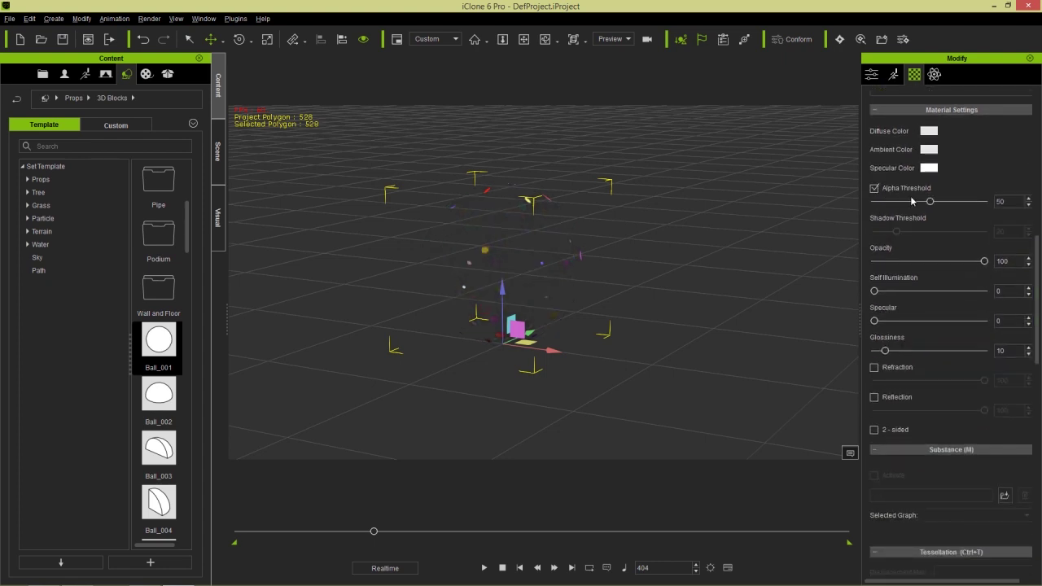
pyautogui.moveTo(933, 204); pyautogui.dragTo(898, 213)
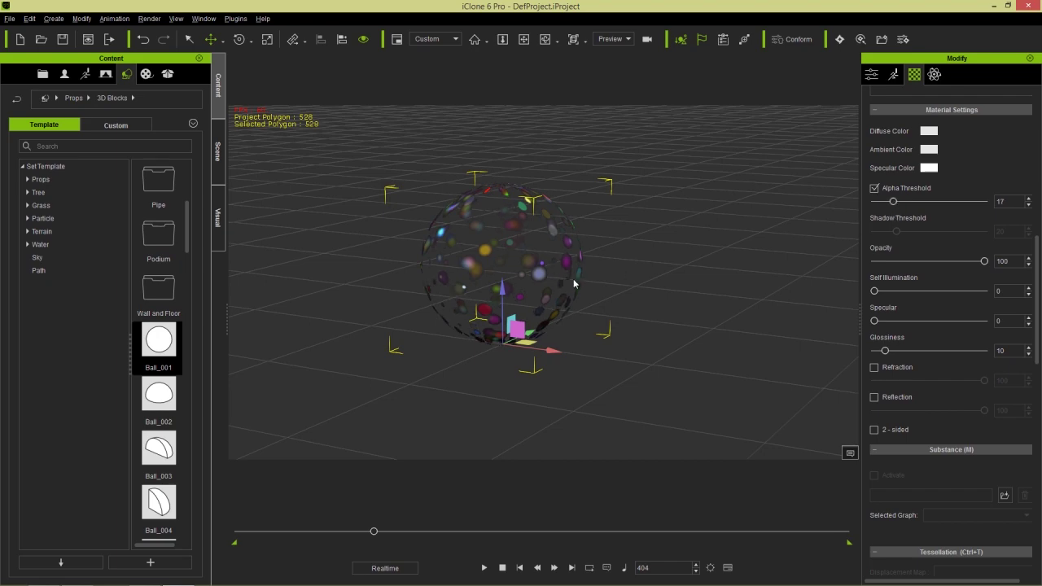
pyautogui.moveTo(453, 327); pyautogui.dragTo(583, 294, button='right')
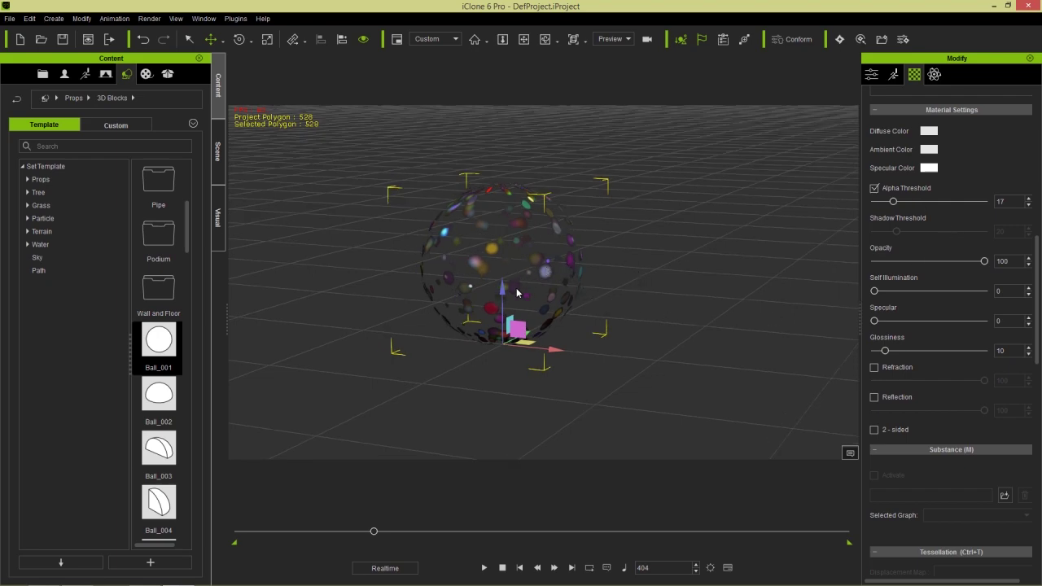
pyautogui.moveTo(425, 288); pyautogui.dragTo(584, 324, button='right')
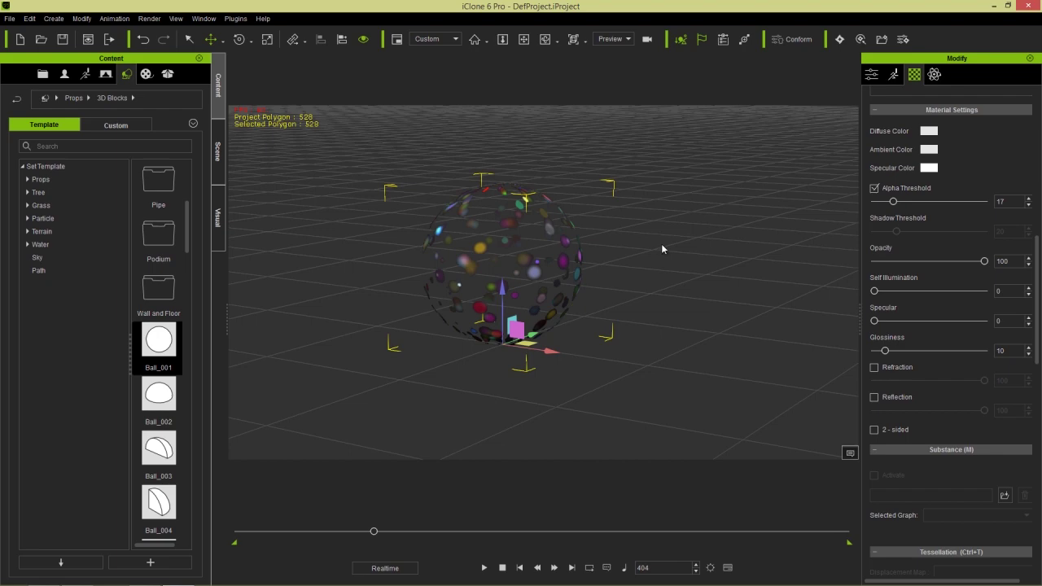
# Make the ball's material 2-sided and play the animation from the start to check both surfaces
pyautogui.click(874, 430)
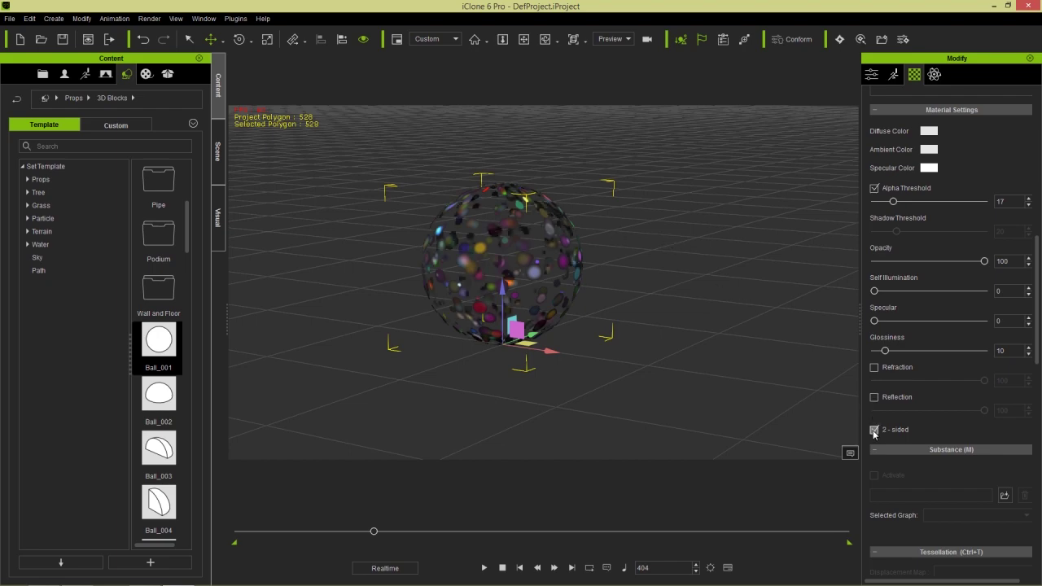
pyautogui.moveTo(409, 342); pyautogui.dragTo(388, 341, button='right')
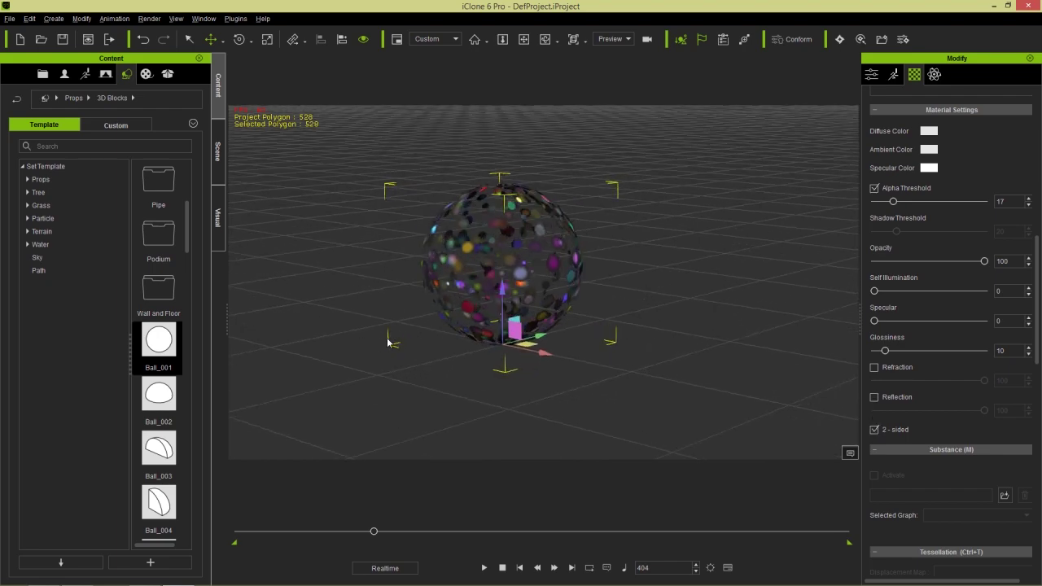
pyautogui.click(502, 567)
pyautogui.click(485, 568)
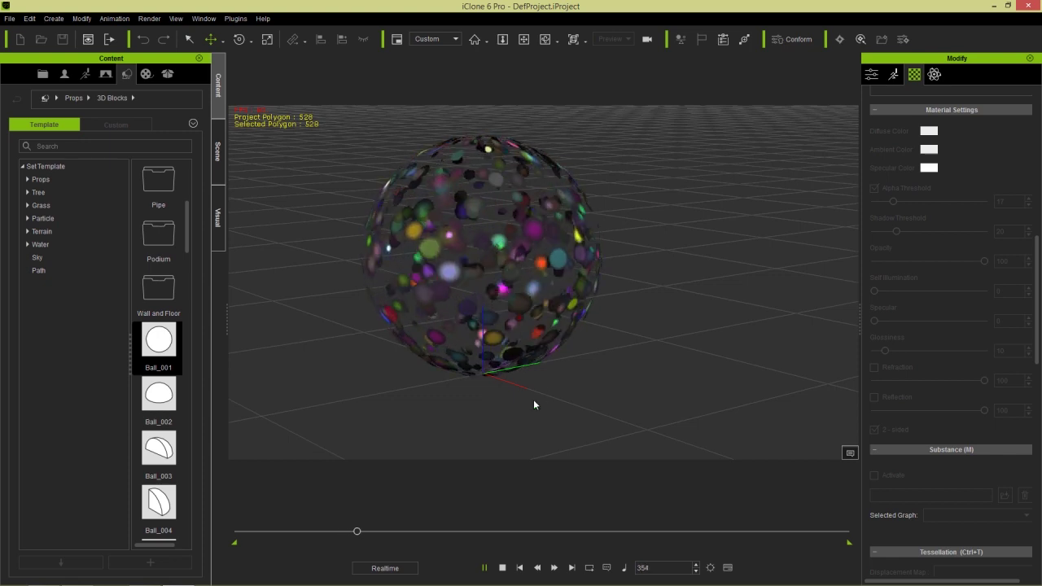
pyautogui.click(503, 567)
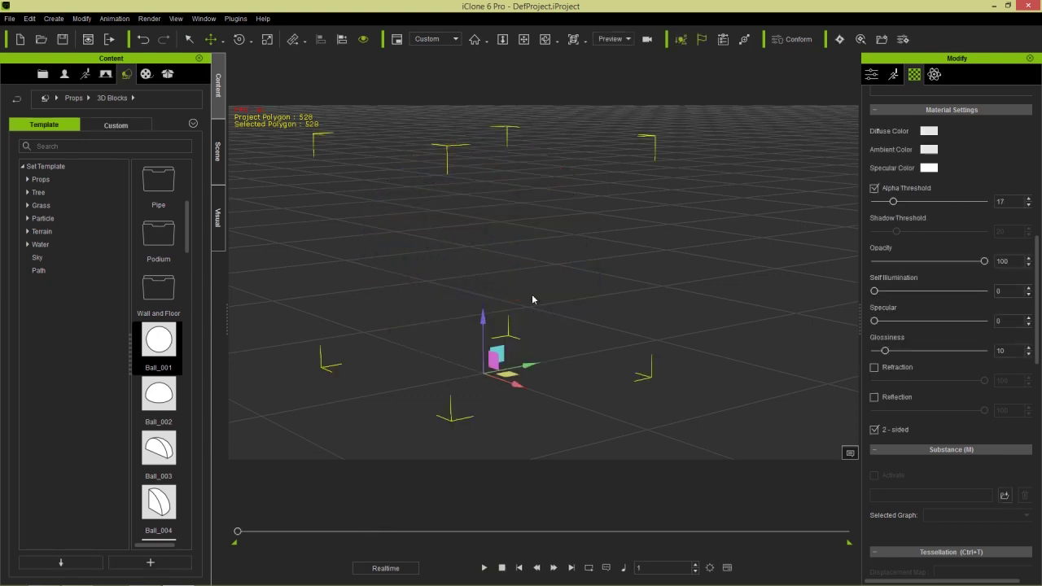
pyautogui.moveTo(433, 275); pyautogui.dragTo(485, 284, button='right')
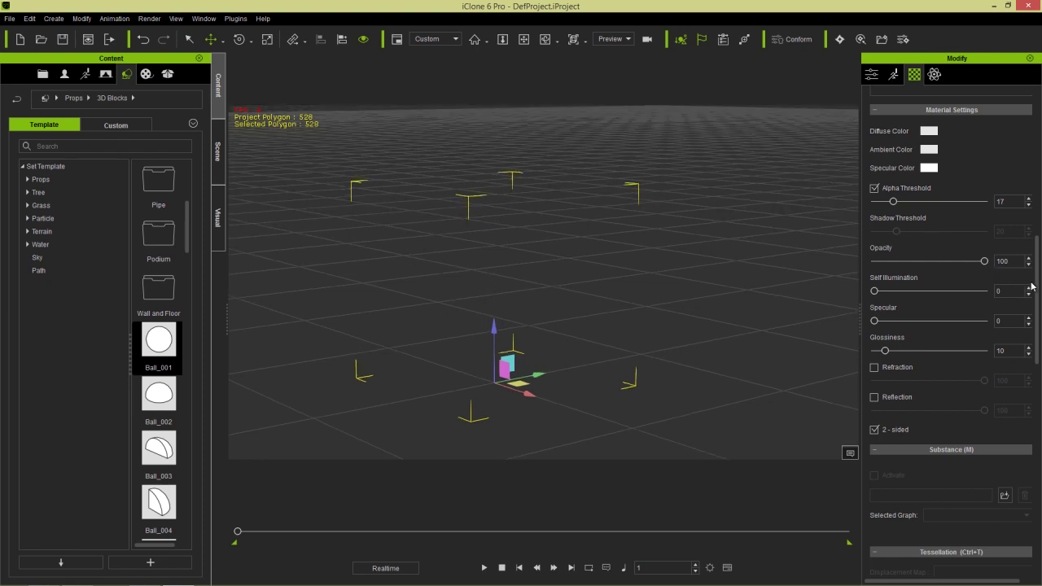
# Switch to File Explorer and load the V2_Particle_Random_6 video into the ball's Glow texture channel
pyautogui.moveTo(1036, 285); pyautogui.dragTo(1035, 142)
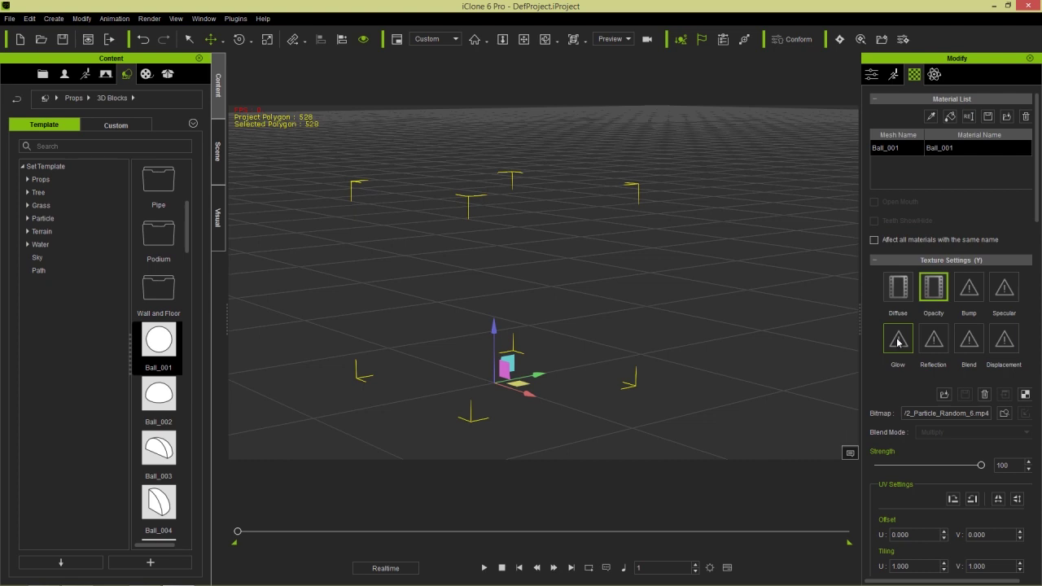
pyautogui.hotkey('alt', 'Tab')
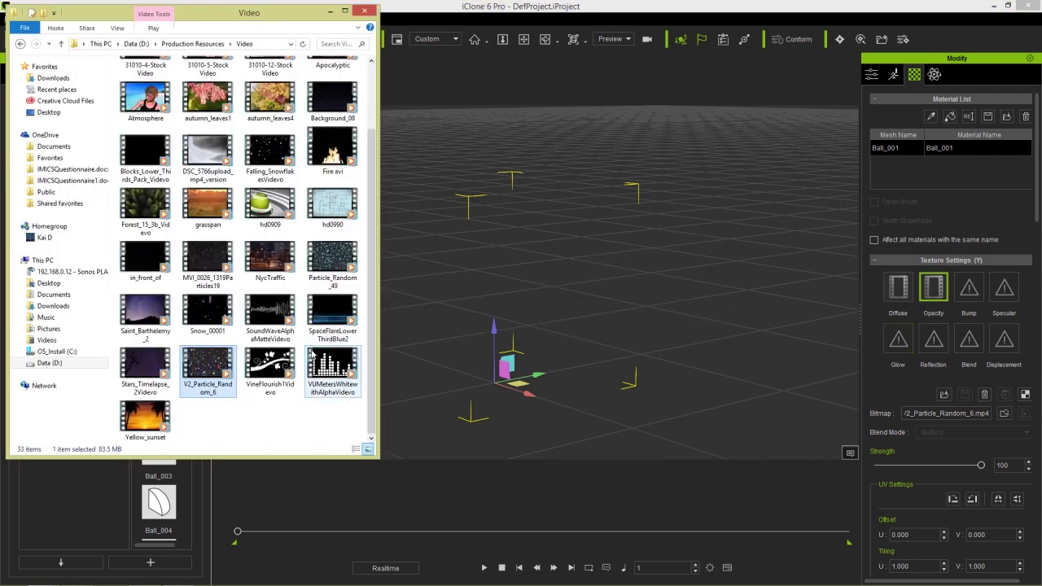
pyautogui.moveTo(213, 366); pyautogui.dragTo(903, 347)
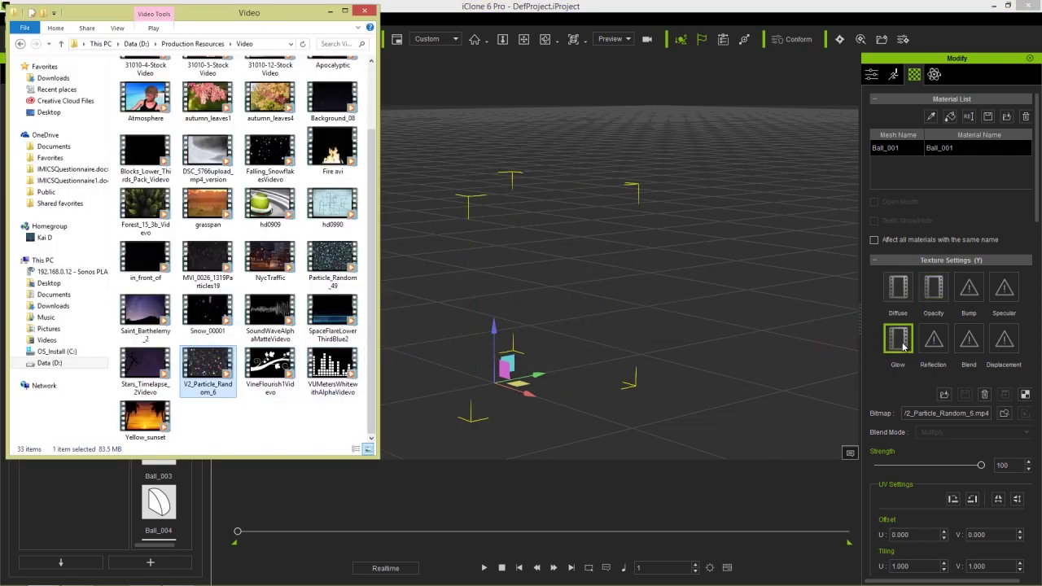
# Return to iClone, set the project's 2D background color to black (#000000) and hide the grid
pyautogui.click(688, 8)
pyautogui.hotkey('ctrl', 'shift', 'p')
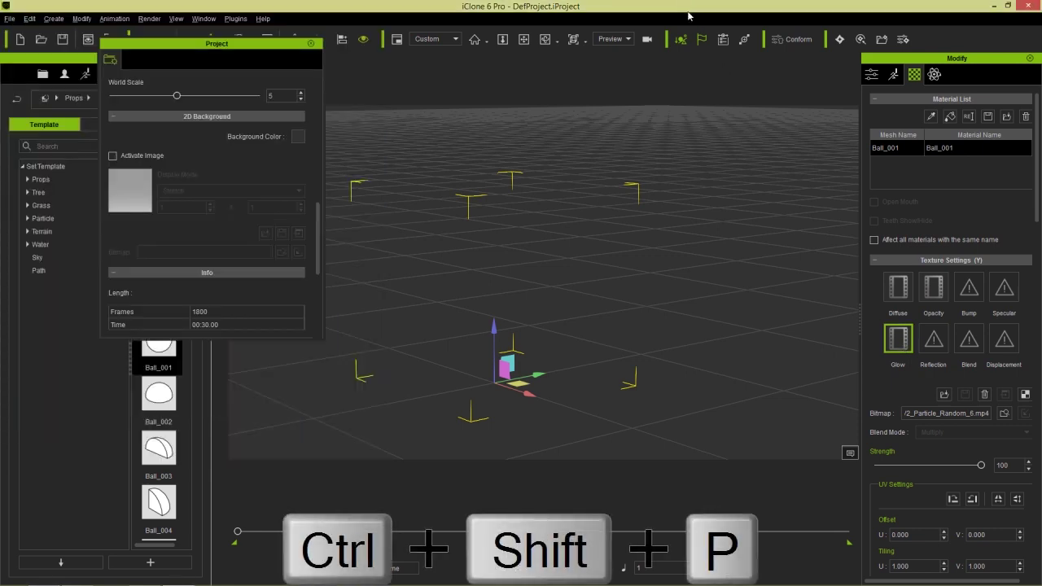
pyautogui.click(297, 136)
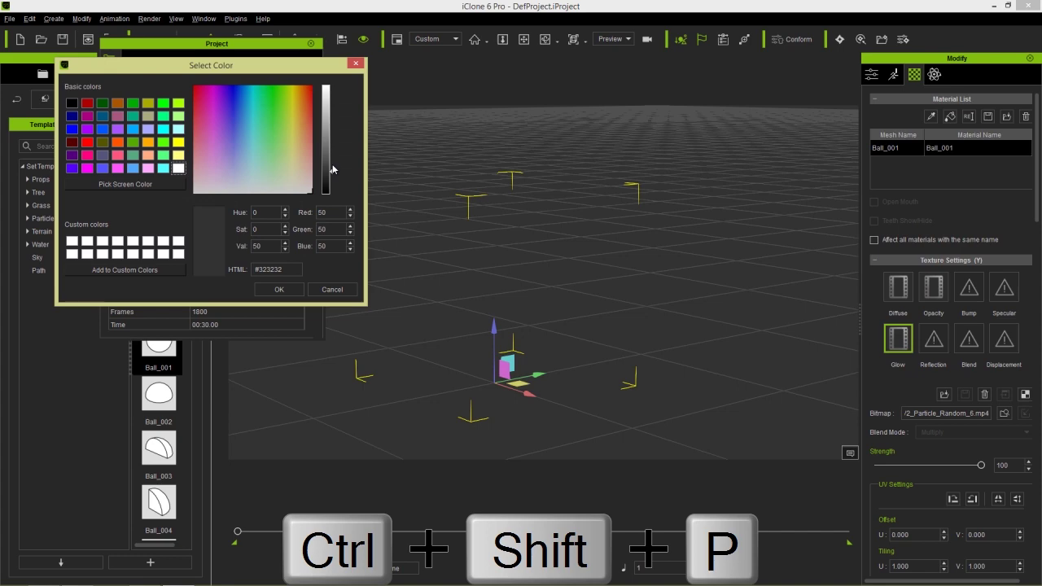
pyautogui.moveTo(328, 170); pyautogui.dragTo(328, 209)
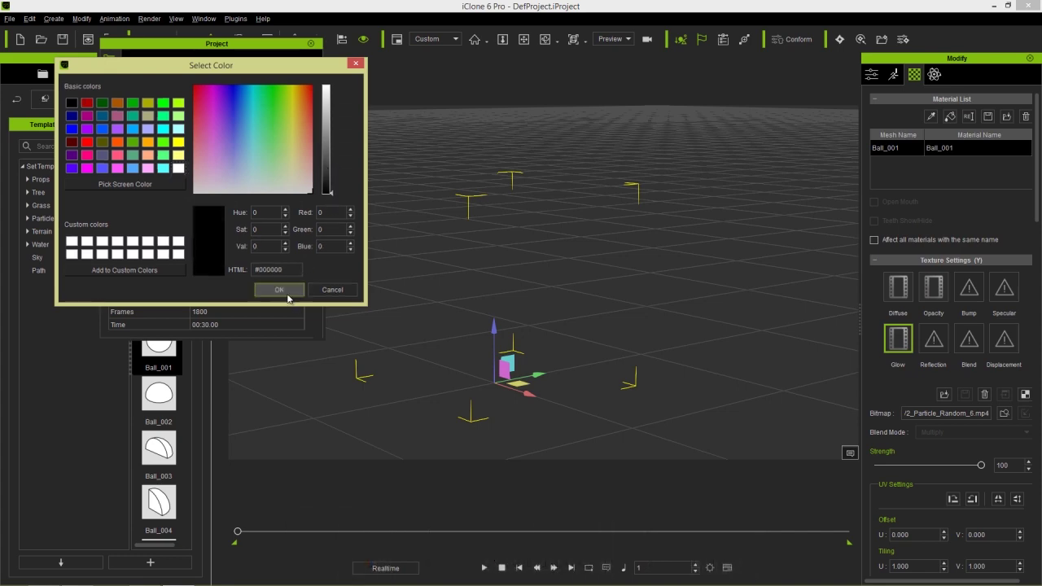
pyautogui.click(278, 289)
pyautogui.hotkey('ctrl', 'g')
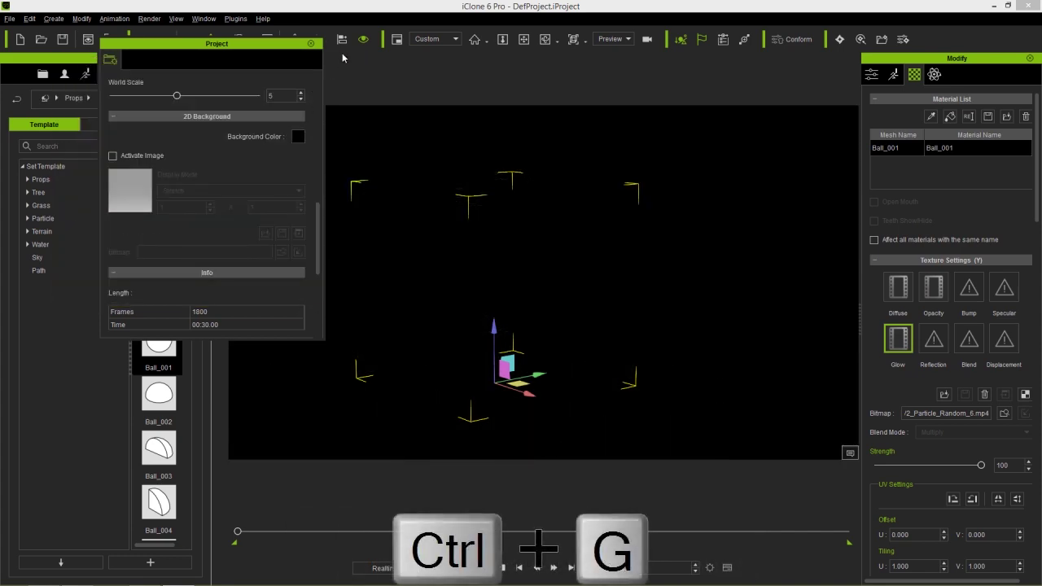
pyautogui.click(310, 43)
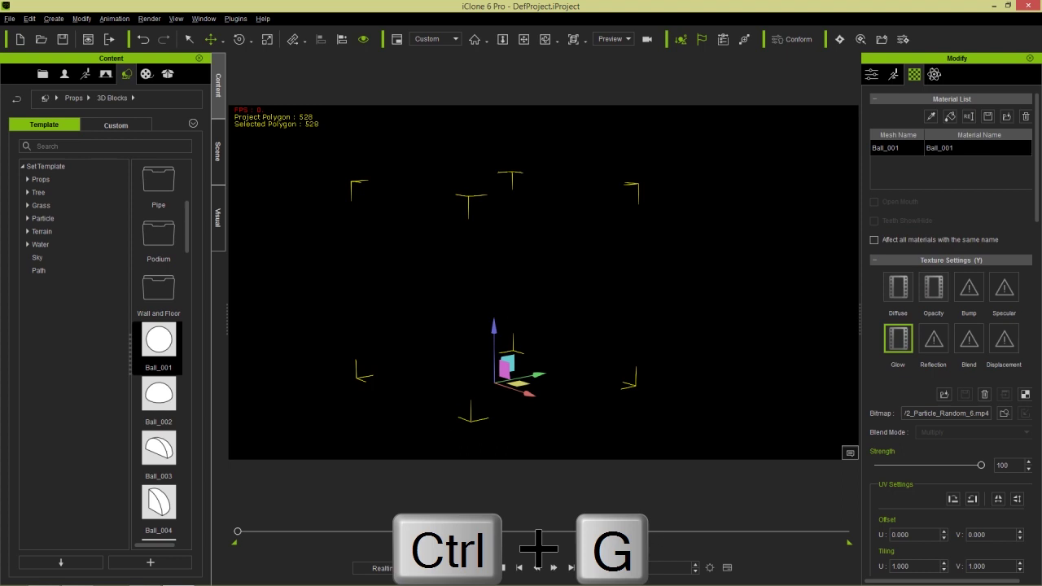
# Play the animation from the start to examine the glowing particles on the ball against the black background
pyautogui.click(484, 568)
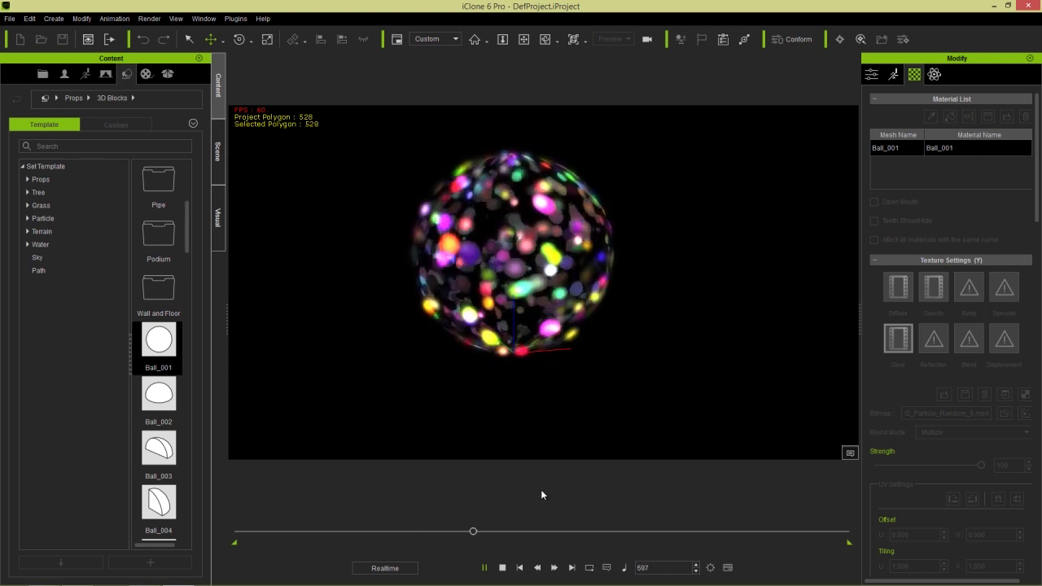
pyautogui.click(503, 567)
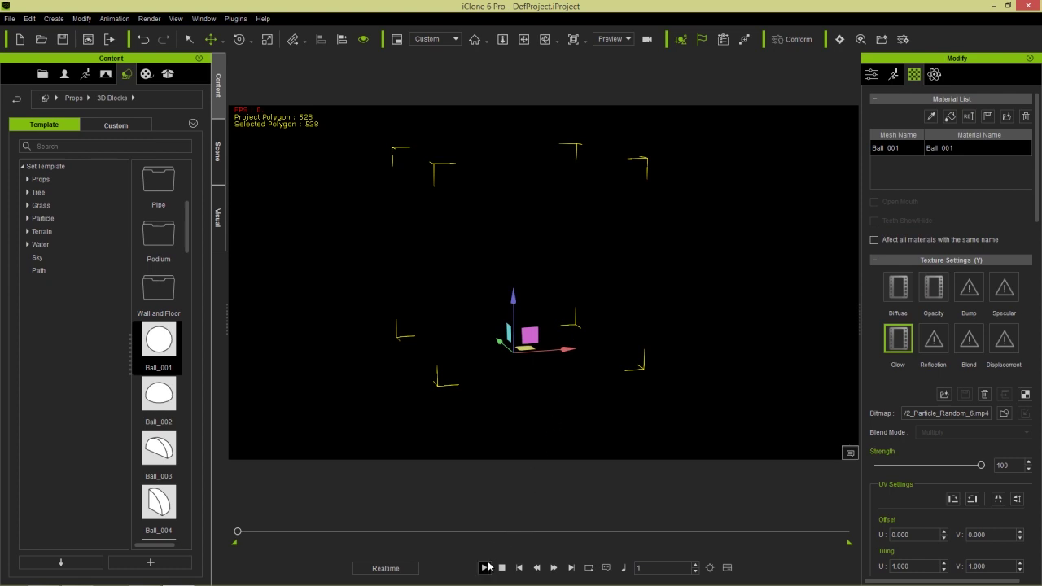
pyautogui.click(485, 567)
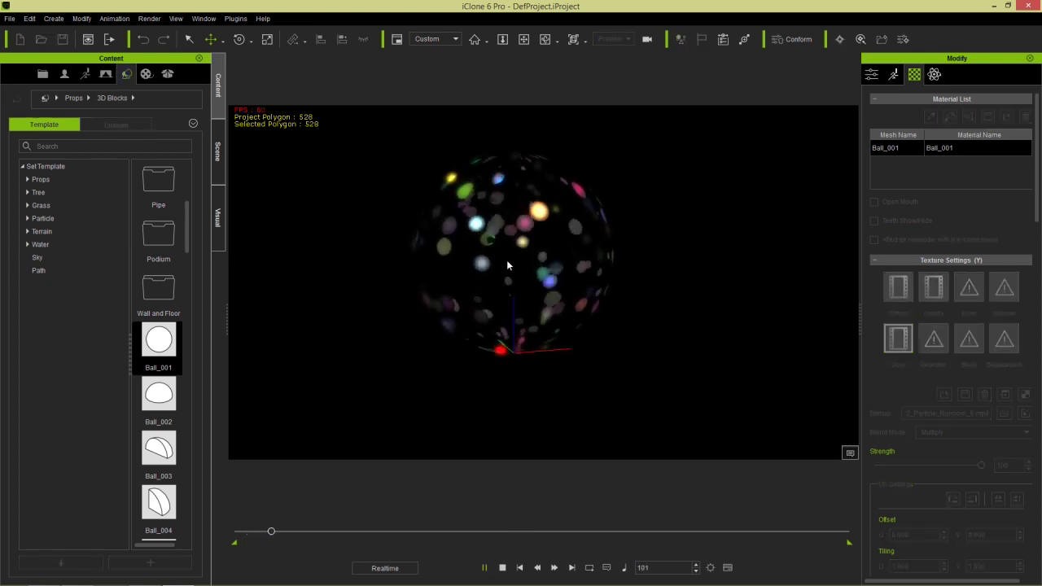
pyautogui.click(486, 567)
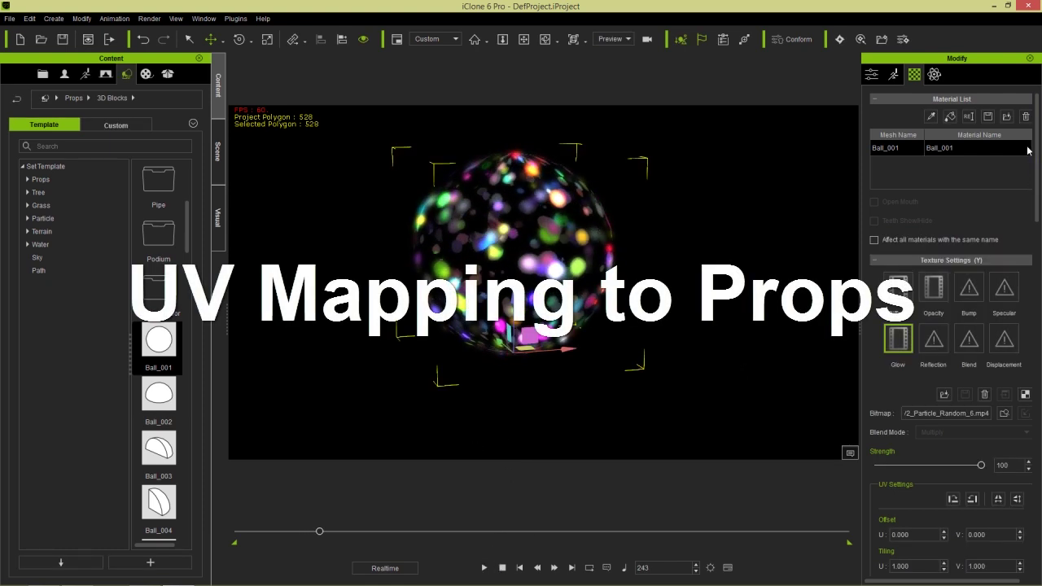
# Apply Spherical UV mapping aligned to the Y axis to the ball and inspect the texture distortion
pyautogui.moveTo(1038, 140); pyautogui.dragTo(1007, 478)
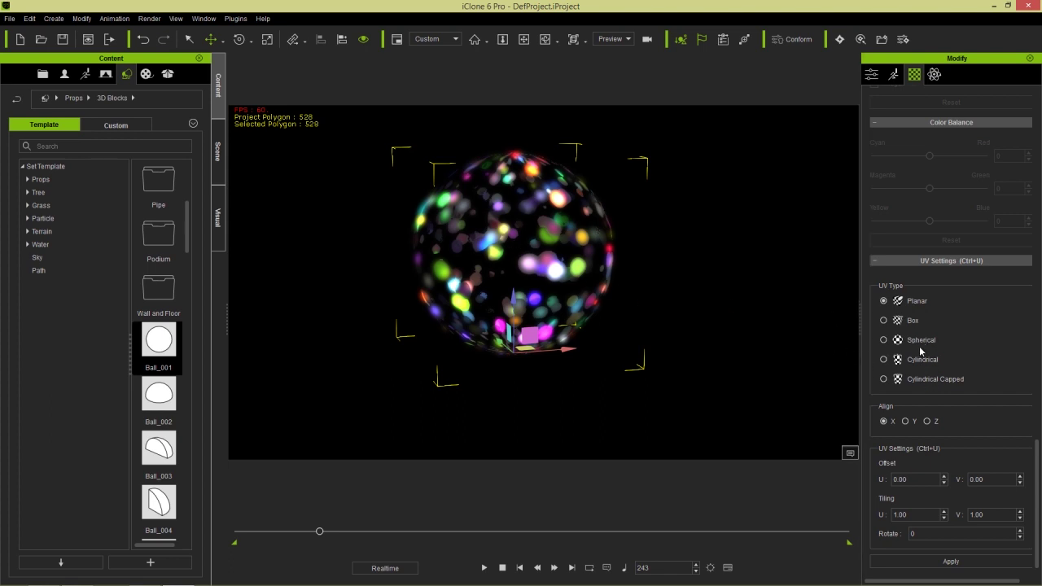
pyautogui.click(958, 561)
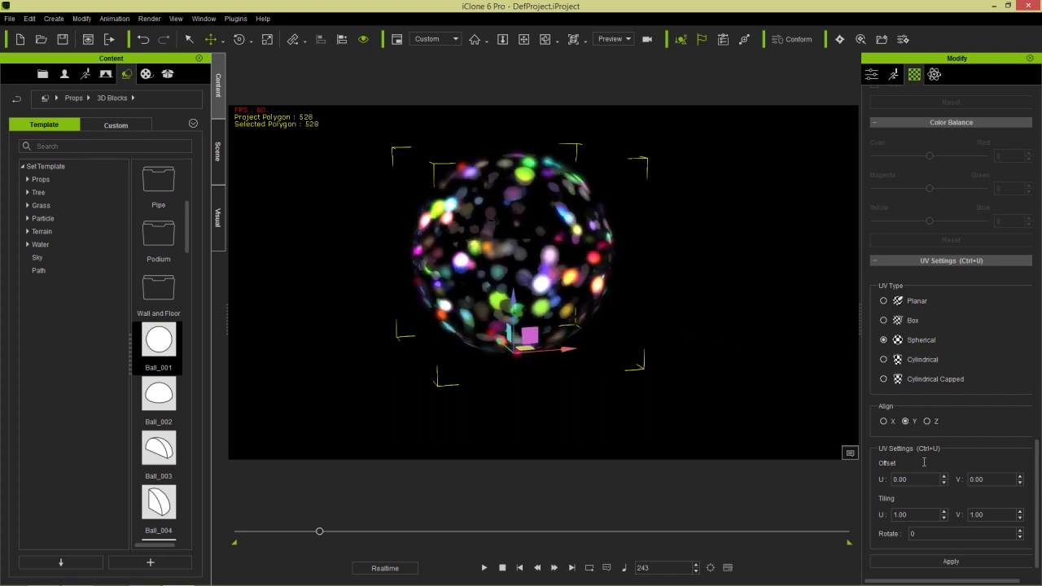
pyautogui.click(937, 559)
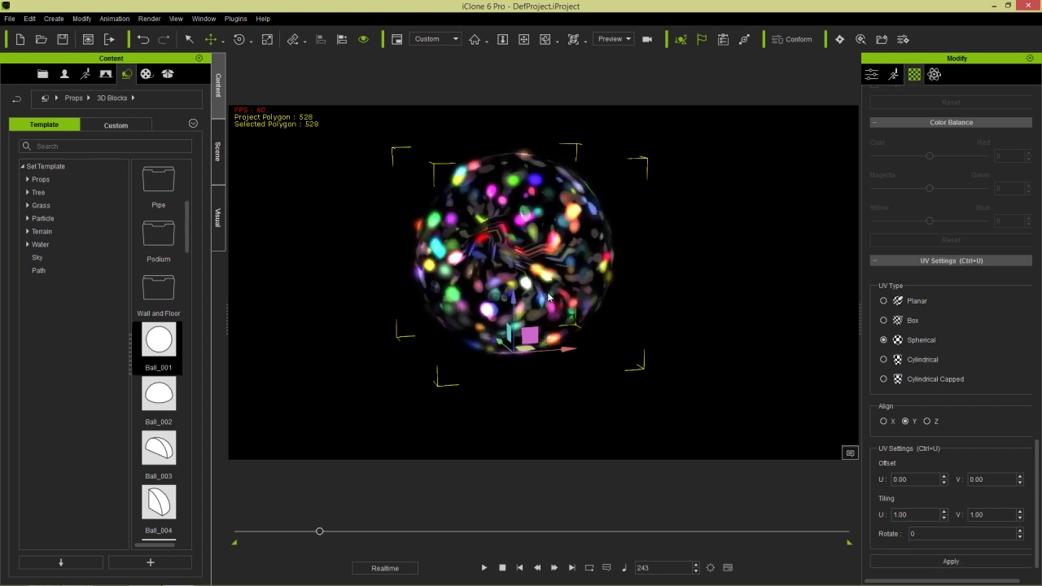
pyautogui.moveTo(660, 292); pyautogui.dragTo(487, 299, button='right')
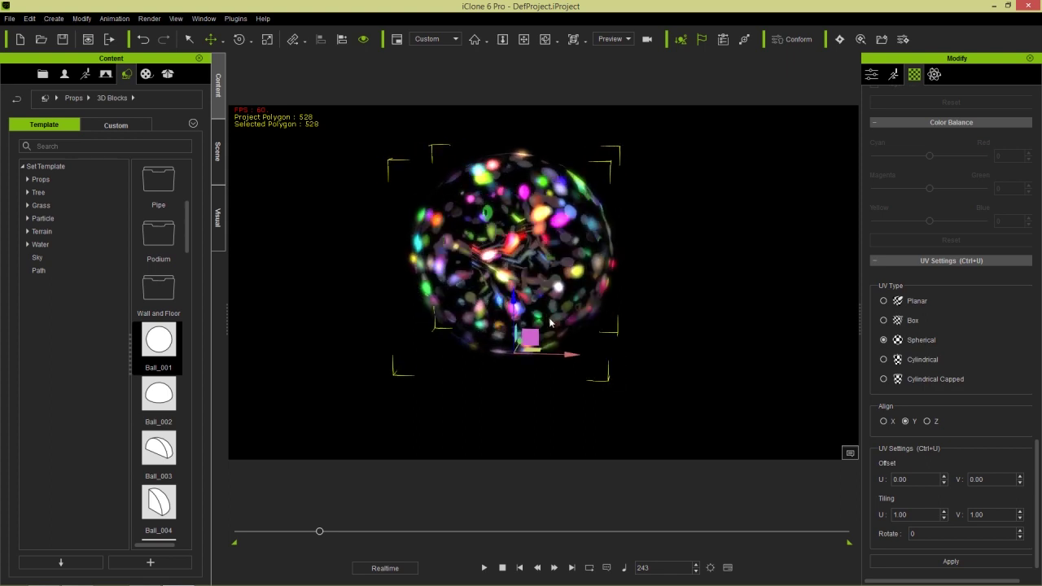
# Align the ball's Spherical UV mapping to the Z axis, apply it and inspect the ball from above and the side
pyautogui.click(927, 421)
pyautogui.click(961, 562)
pyautogui.moveTo(522, 191)
pyautogui.mouseDown(button='right')
pyautogui.moveTo(549, 286)
pyautogui.moveTo(519, 211)
pyautogui.mouseUp(button='right')
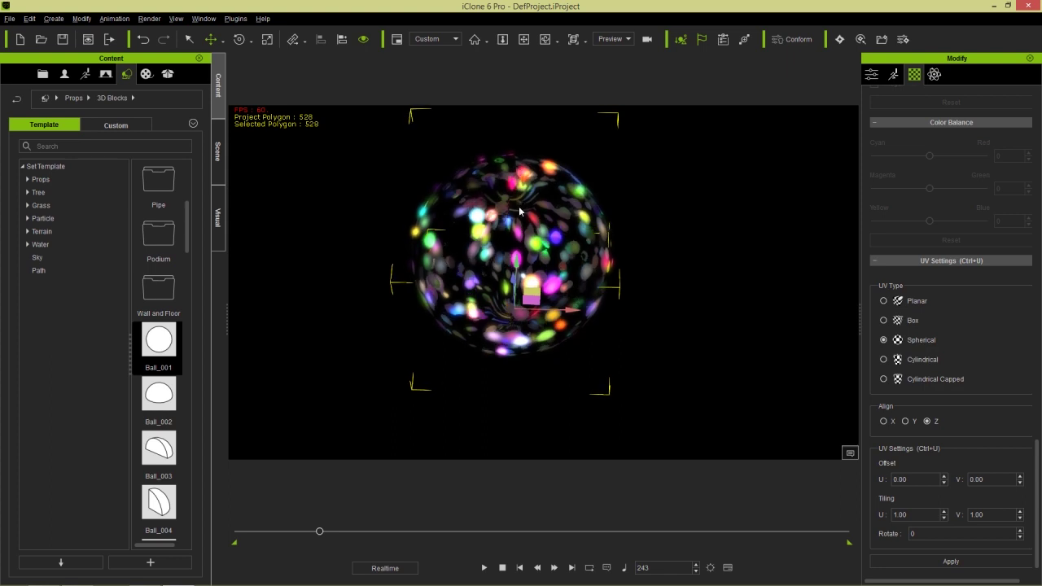
pyautogui.moveTo(571, 327); pyautogui.dragTo(591, 233, button='right')
pyautogui.moveTo(617, 274); pyautogui.dragTo(649, 305, button='right')
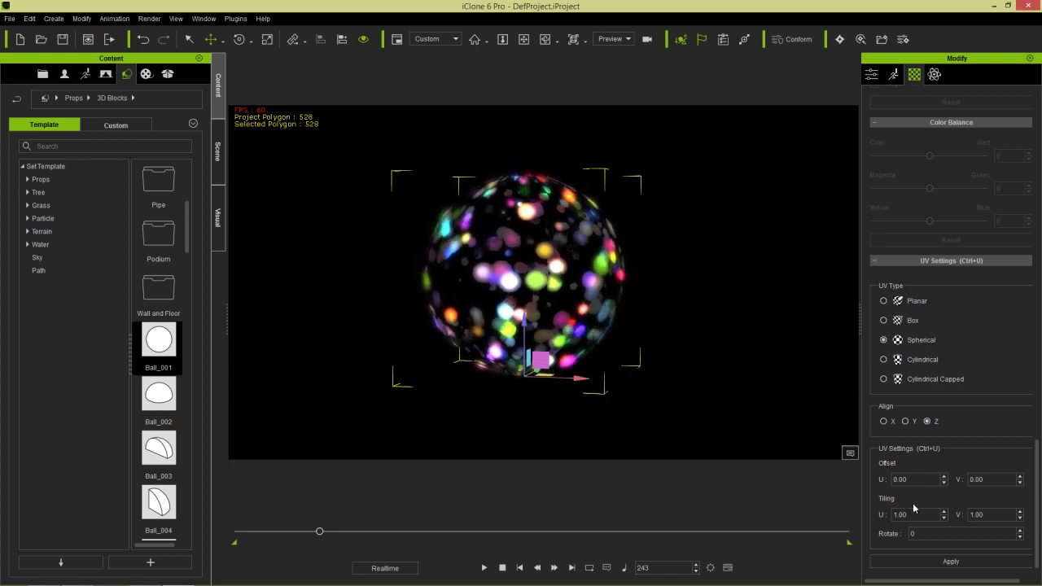
# Set the ball's UV tiling to 3 for both U and V, apply it and play the animation from the start
pyautogui.write('3')
pyautogui.click(966, 514)
pyautogui.write('3')
pyautogui.click(950, 561)
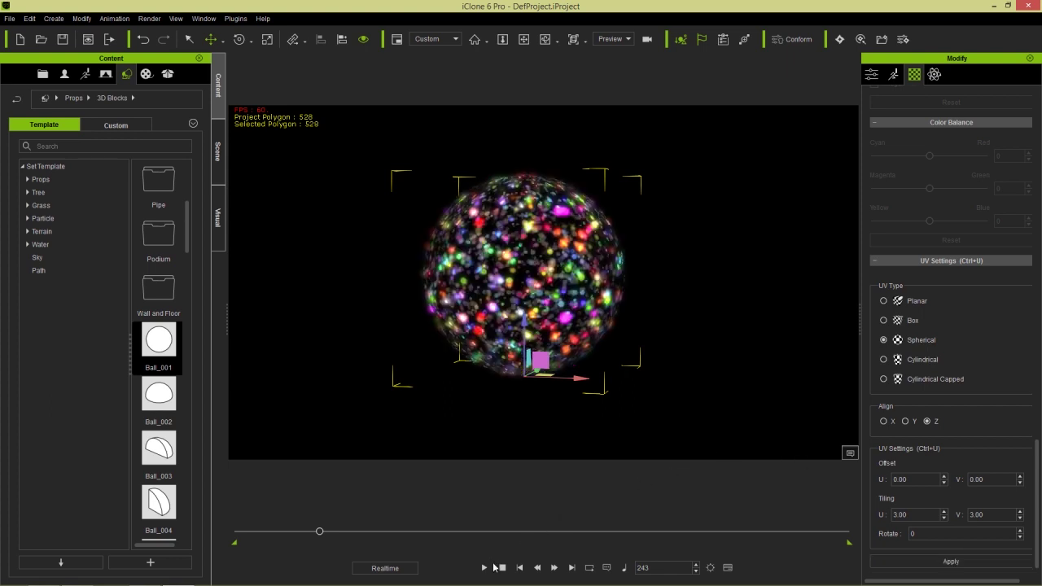
pyautogui.click(502, 568)
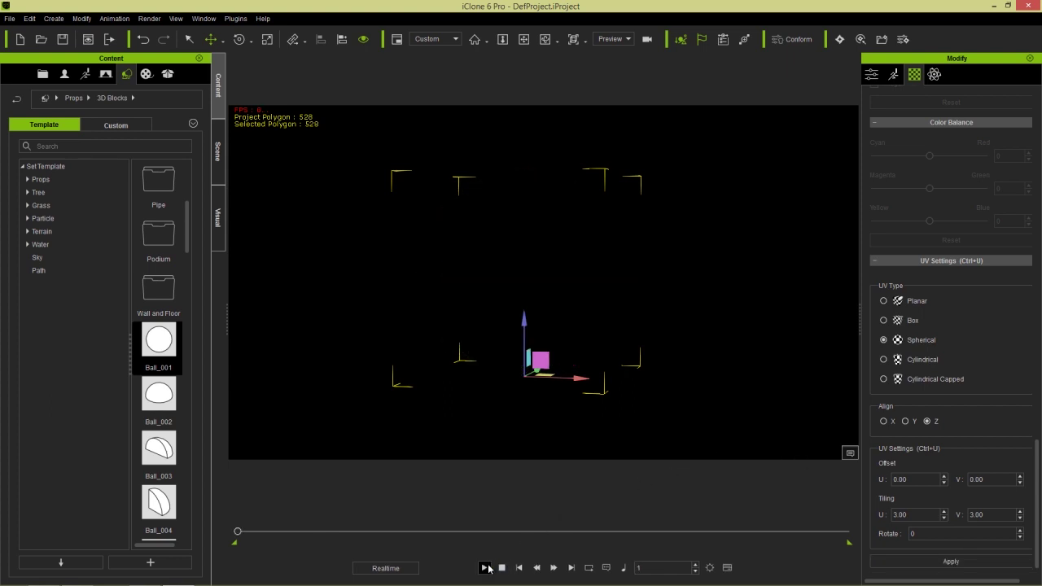
pyautogui.click(484, 567)
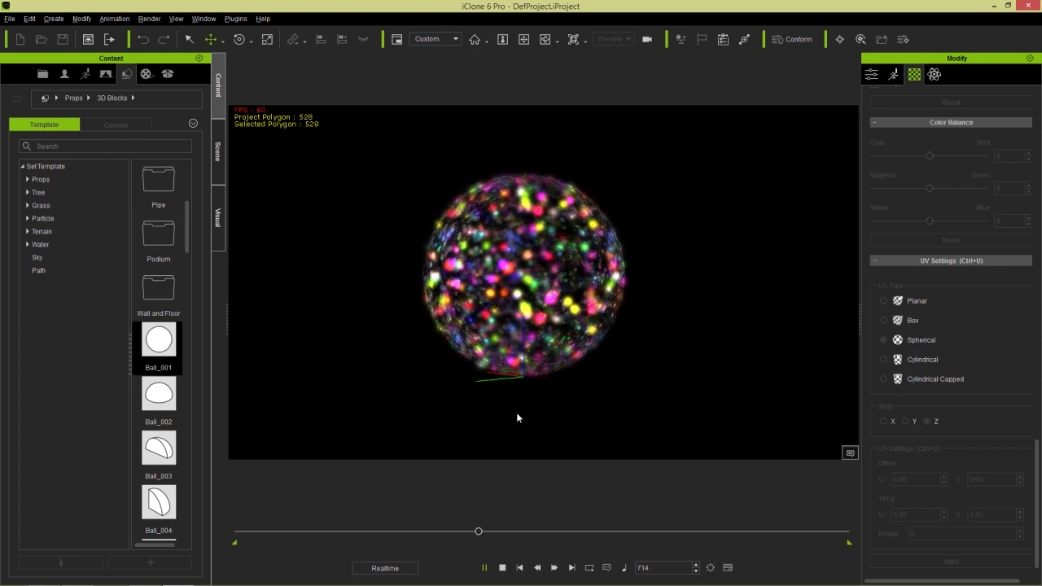
# Stop the ball animation and start a new project, discarding the current one without saving
pyautogui.click(502, 567)
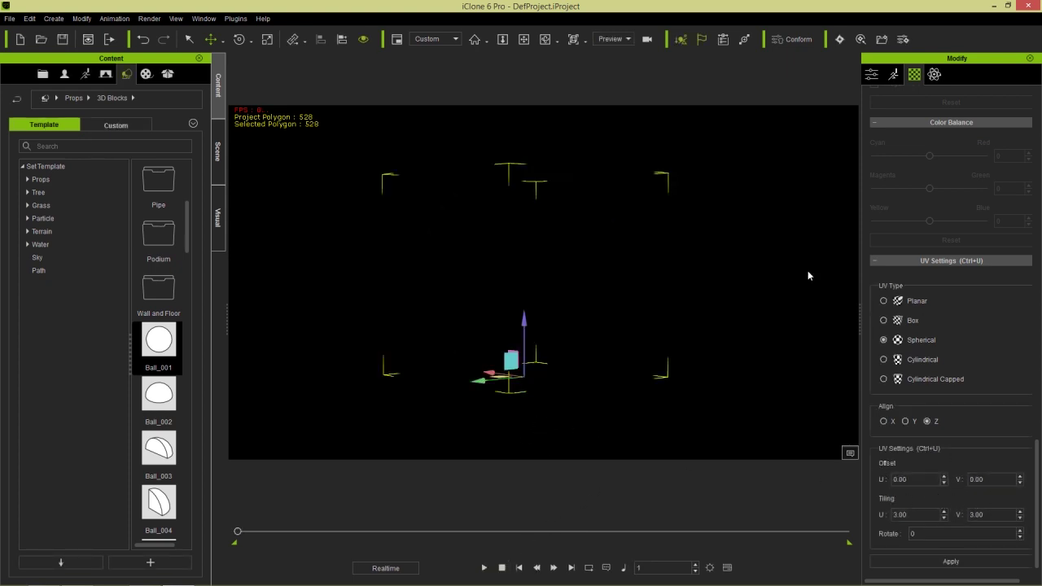
pyautogui.click(19, 39)
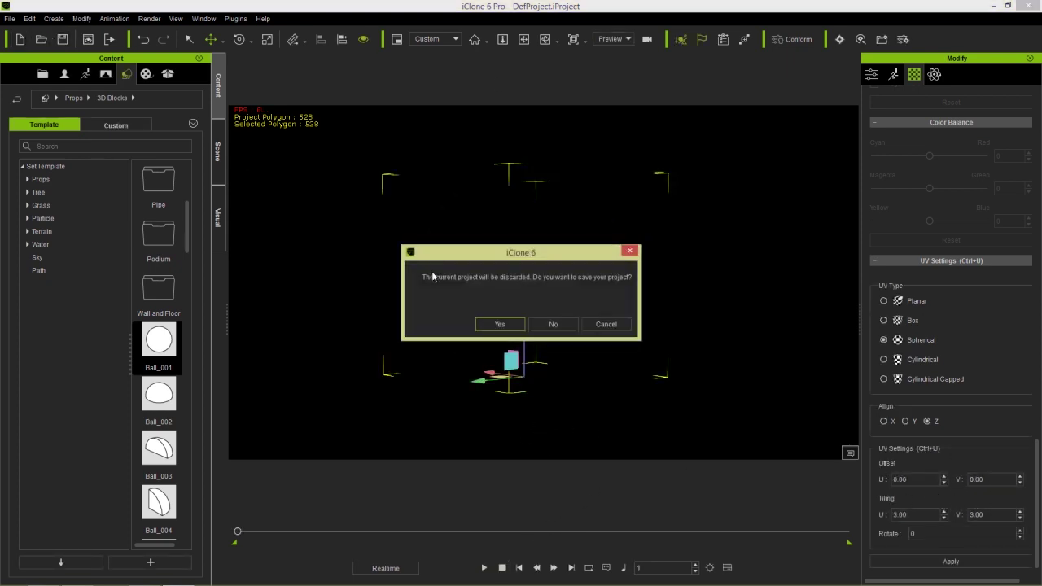
pyautogui.click(547, 323)
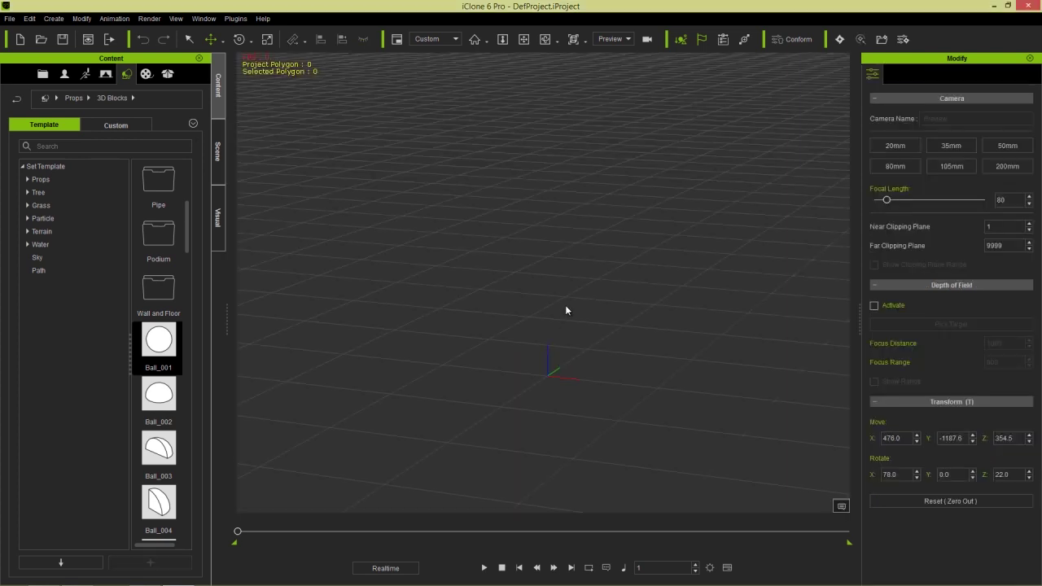
# Add the Box_001 3D block to the scene and put the VUMetersWhitewithAlphaVidevo video from the Video folder on it
pyautogui.moveTo(190, 232); pyautogui.dragTo(177, 282)
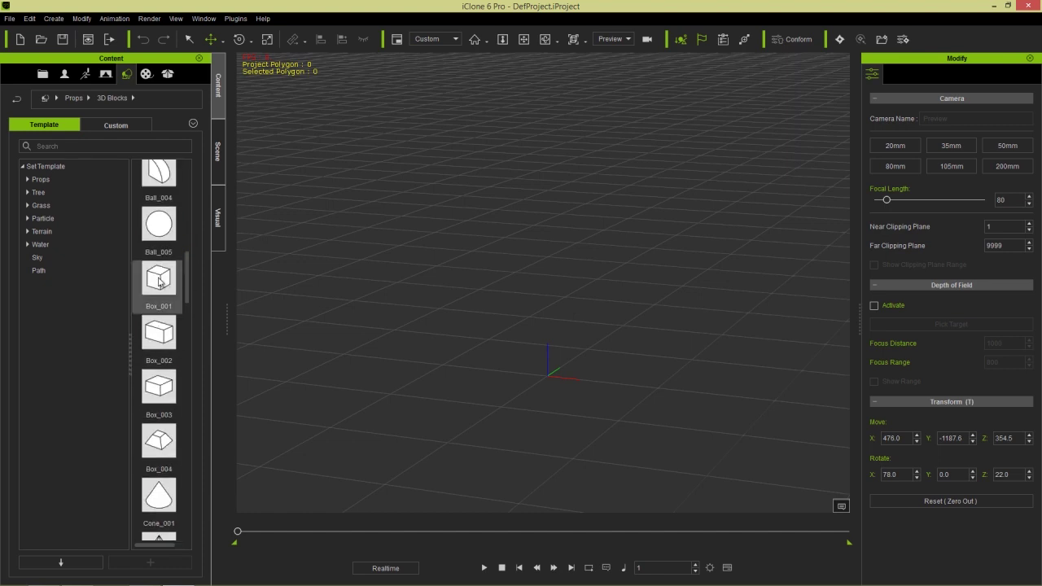
pyautogui.doubleClick(160, 280)
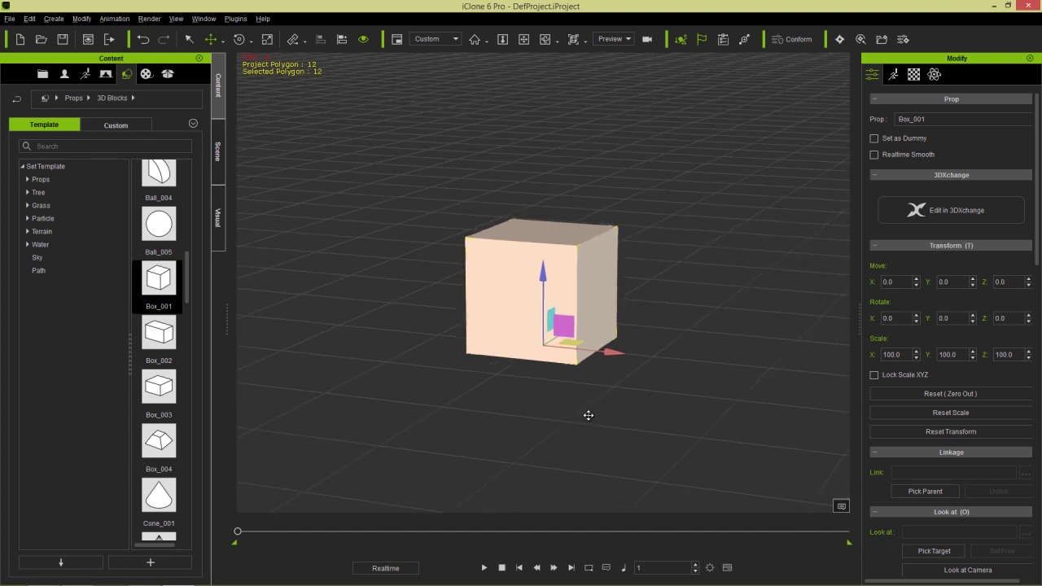
pyautogui.hotkey('alt', 'Tab')
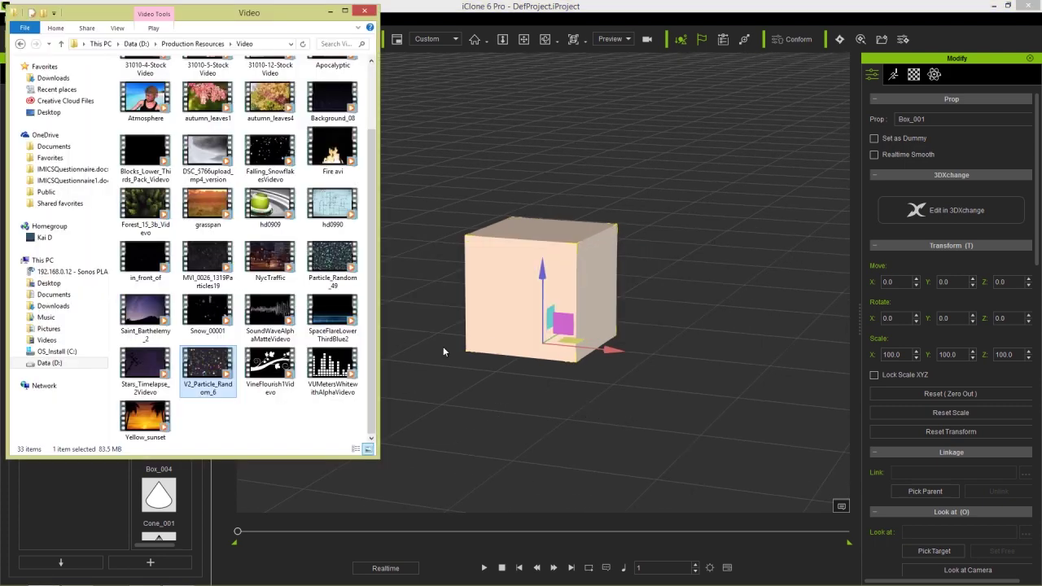
pyautogui.moveTo(333, 362); pyautogui.dragTo(526, 296)
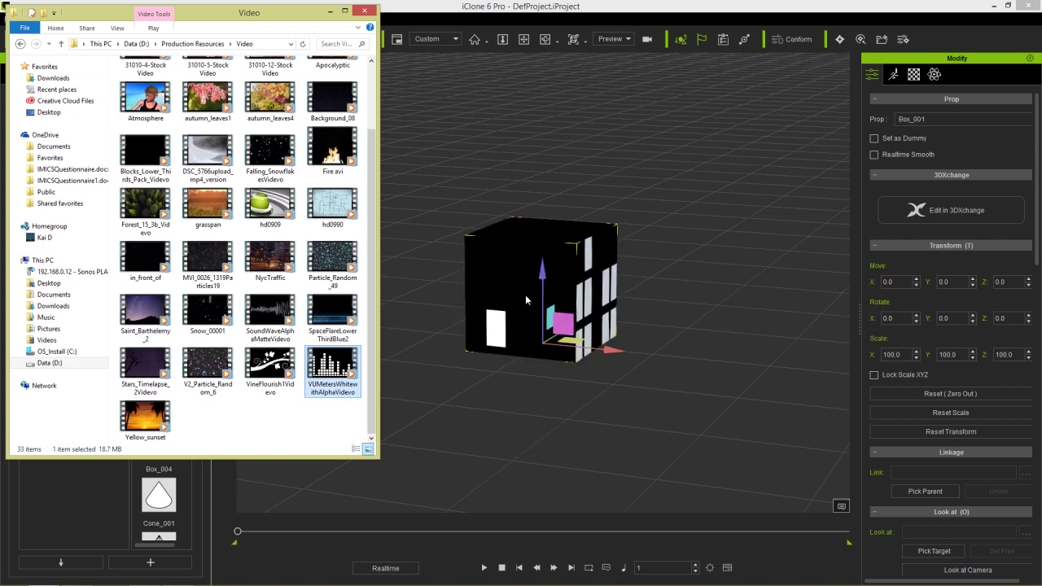
pyautogui.click(578, 10)
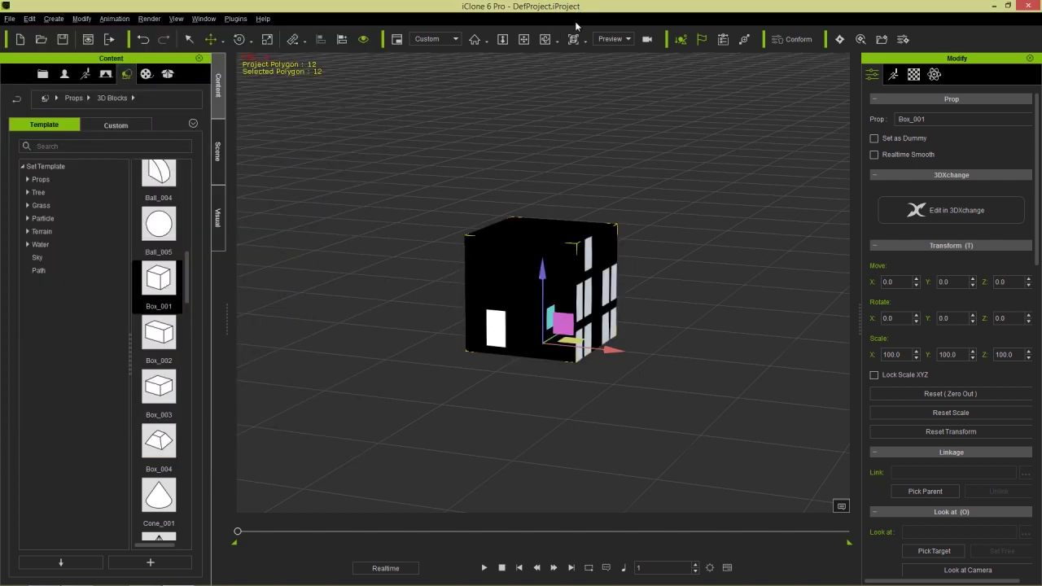
pyautogui.moveTo(668, 328); pyautogui.dragTo(562, 303, button='right')
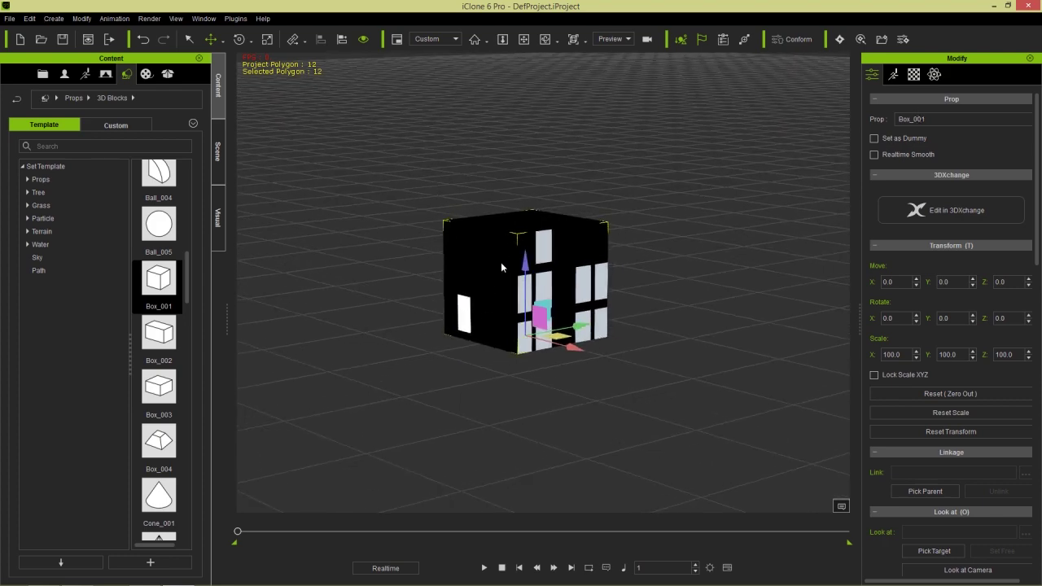
# Try Planar UV mapping on the box, playing the animation with X alignment and reapplying it with Y alignment
pyautogui.click(915, 75)
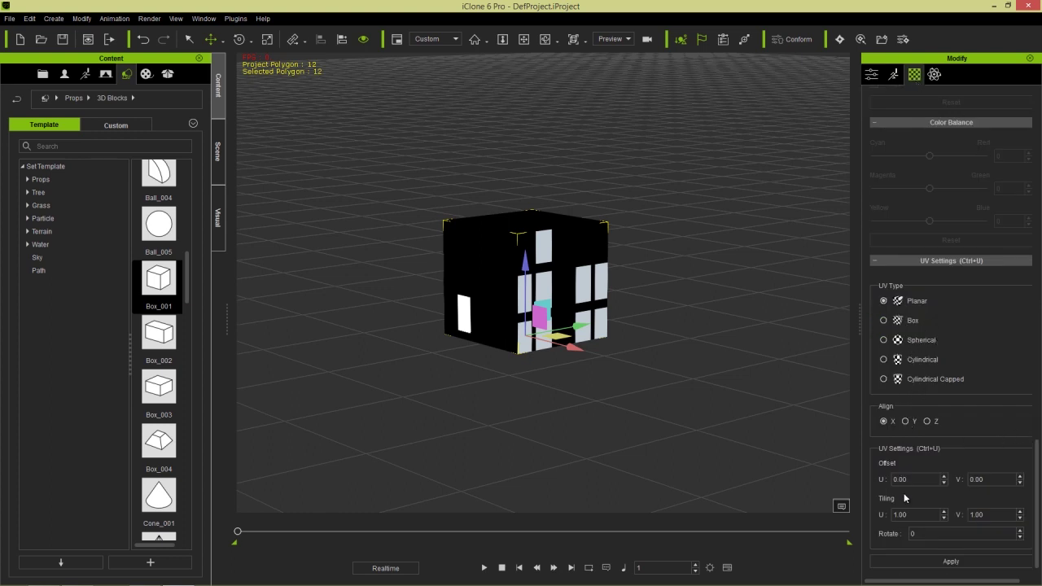
pyautogui.click(920, 561)
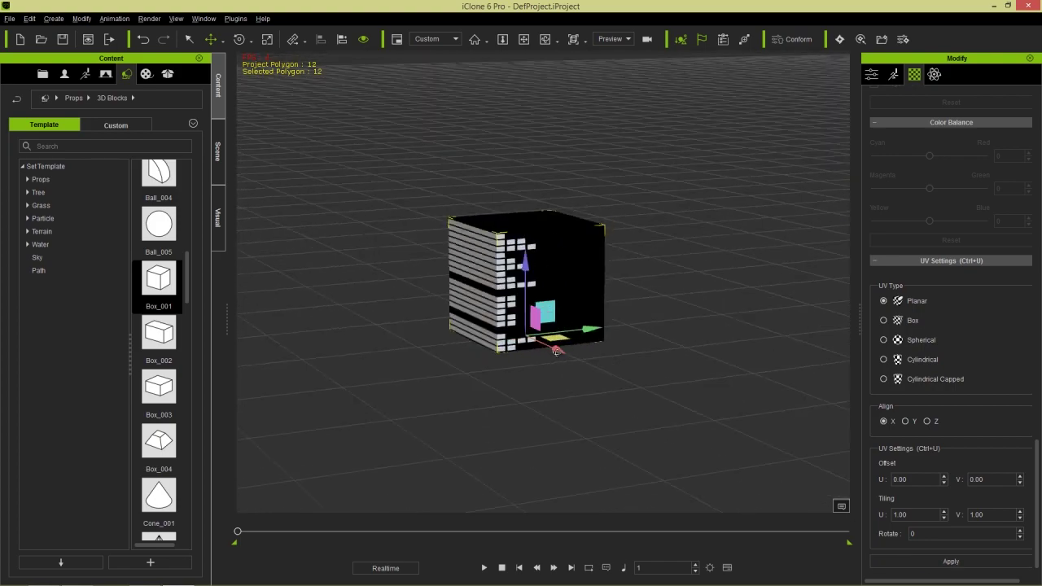
pyautogui.moveTo(534, 334); pyautogui.dragTo(499, 529)
pyautogui.click(483, 567)
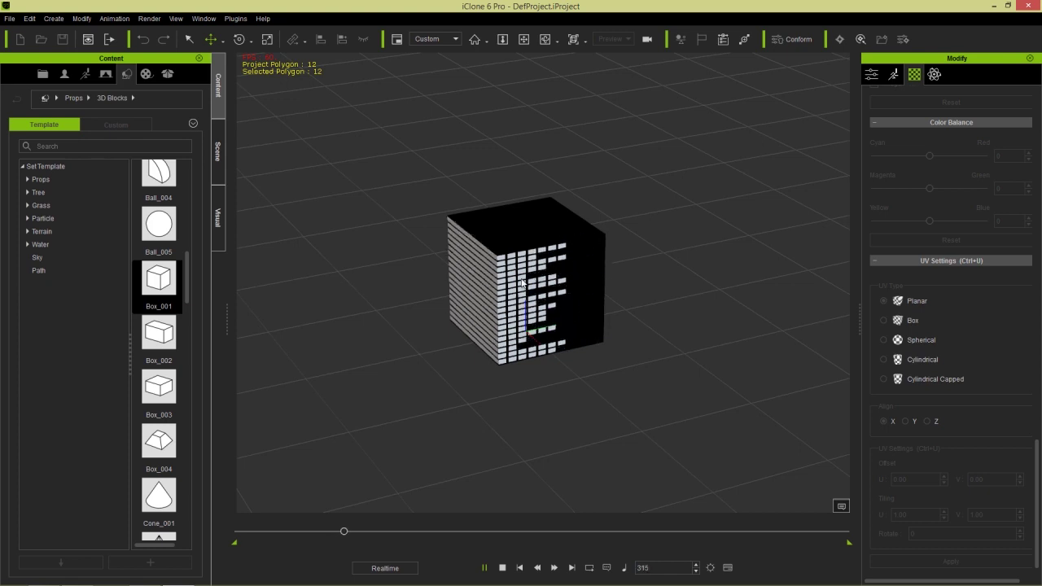
pyautogui.click(502, 567)
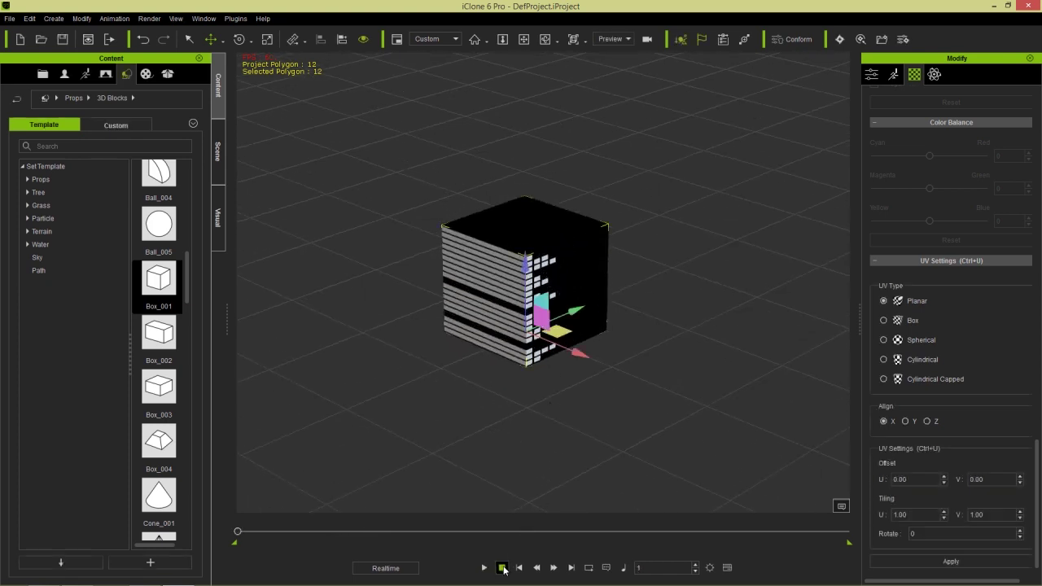
pyautogui.click(905, 421)
pyautogui.click(951, 560)
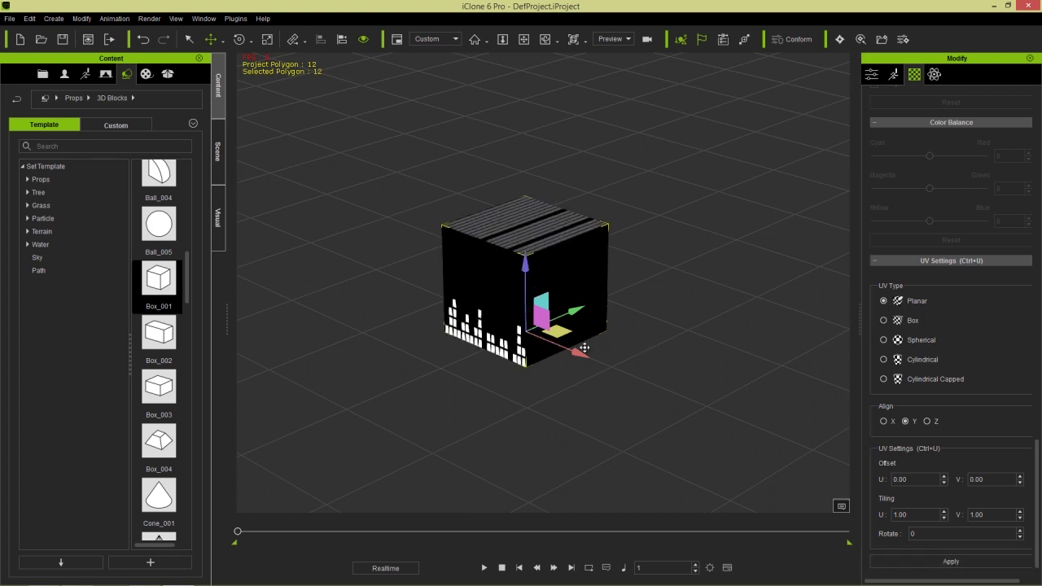
# Switch the box to Box UV mapping, applying it with X, Y and finally Z alignment
pyautogui.click(916, 319)
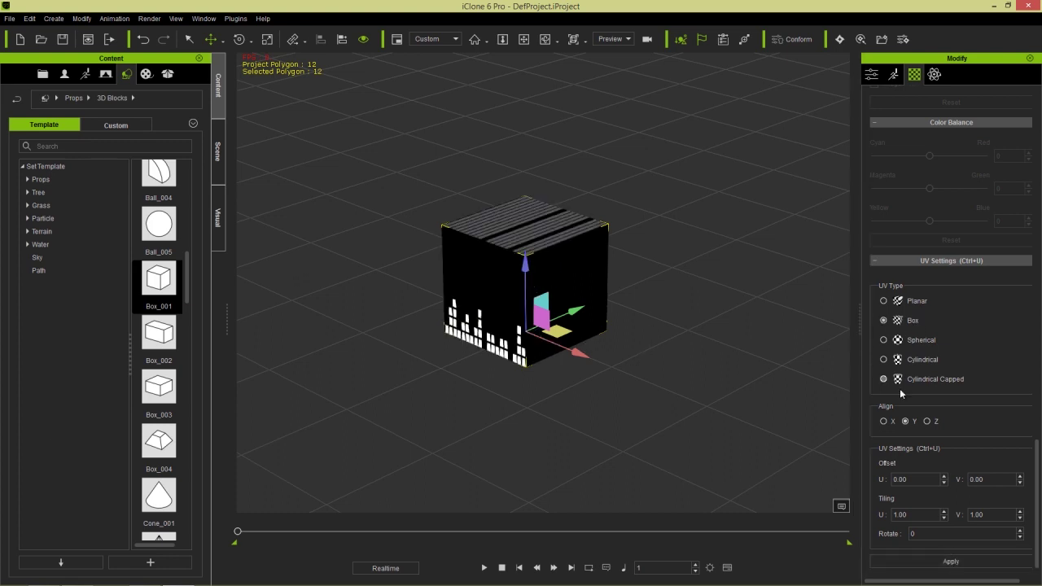
pyautogui.click(936, 563)
pyautogui.moveTo(443, 361); pyautogui.dragTo(491, 352)
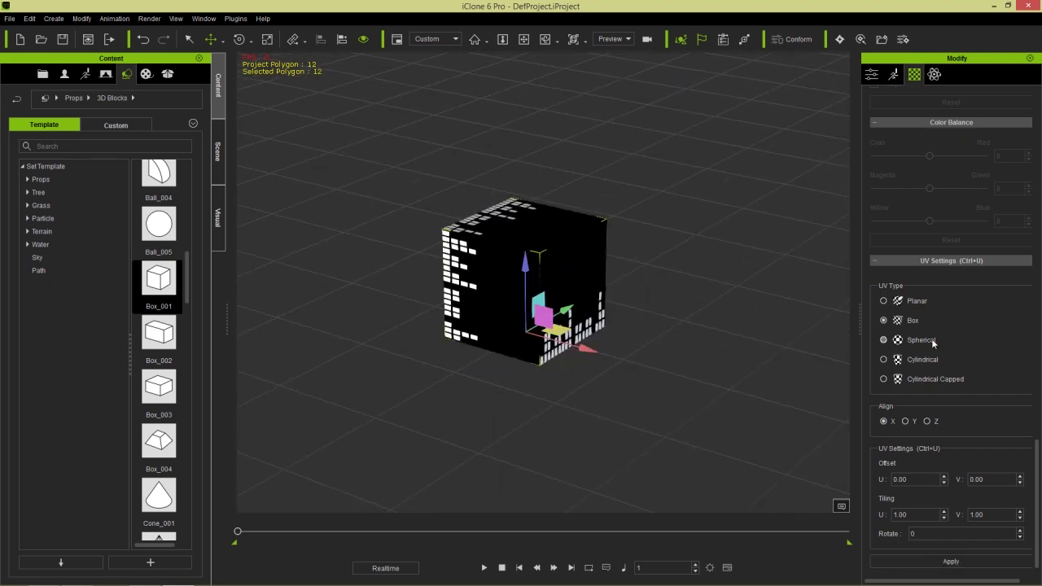
pyautogui.click(908, 421)
pyautogui.click(962, 561)
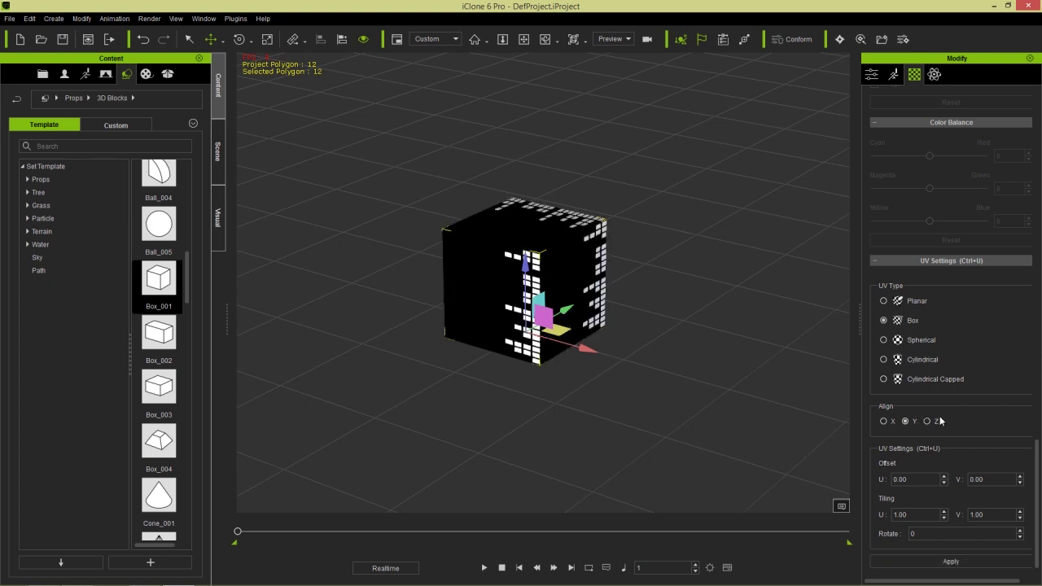
pyautogui.click(928, 421)
pyautogui.click(945, 559)
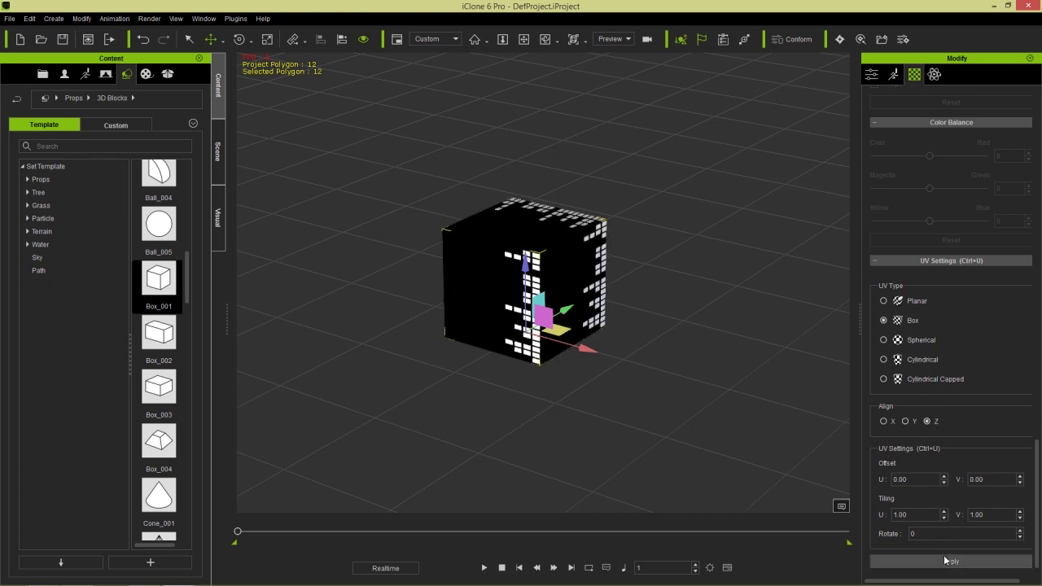
# Scale the box wider along X and taller along Z, and play the VU meter animation on its front face
pyautogui.moveTo(525, 271); pyautogui.dragTo(614, 336, button='right')
pyautogui.press('r')
pyautogui.moveTo(660, 359); pyautogui.dragTo(746, 357)
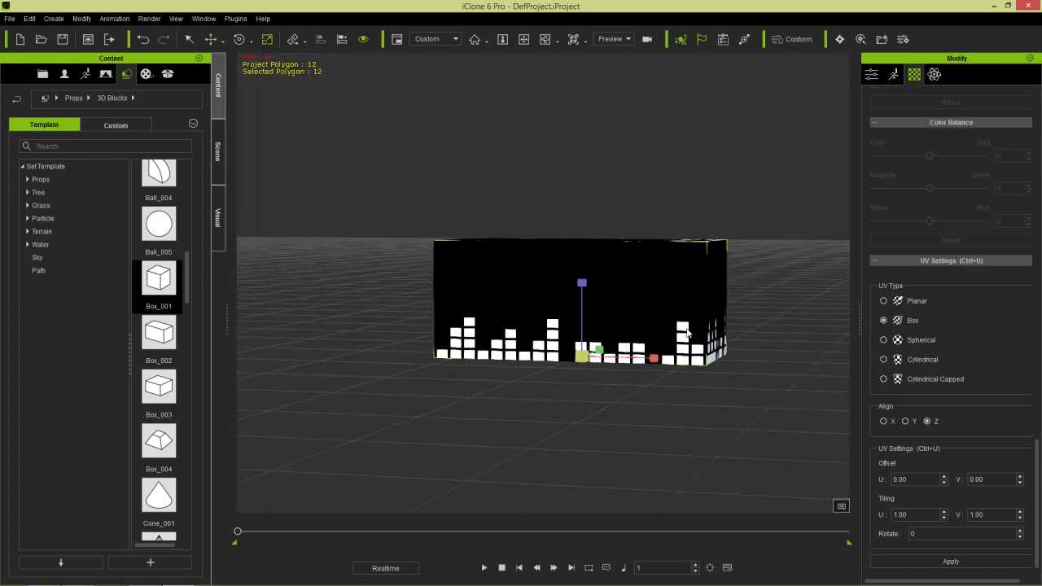
pyautogui.moveTo(584, 283); pyautogui.dragTo(594, 248)
pyautogui.moveTo(598, 347); pyautogui.dragTo(753, 329)
pyautogui.click(484, 567)
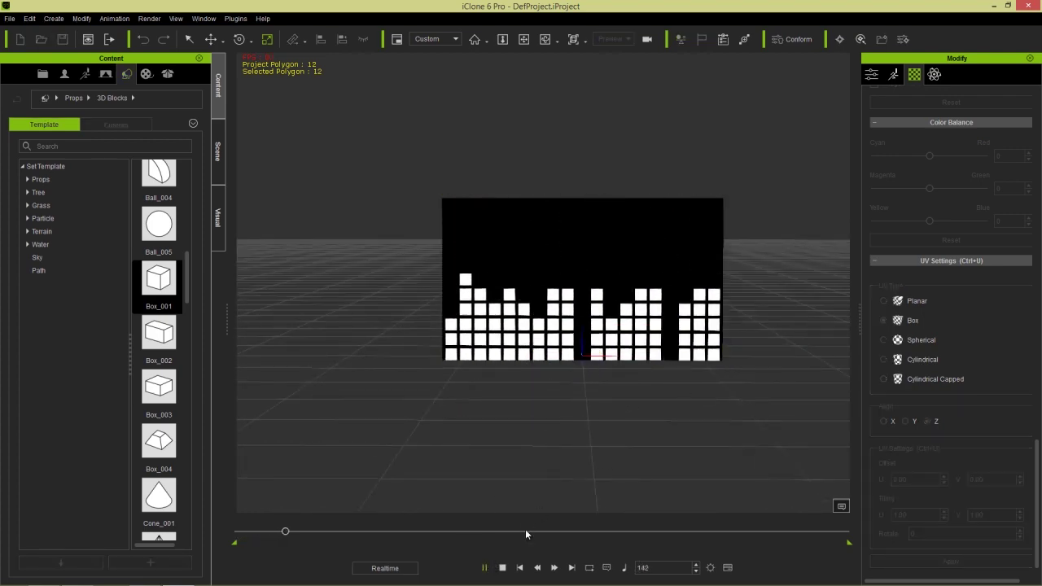
pyautogui.click(503, 567)
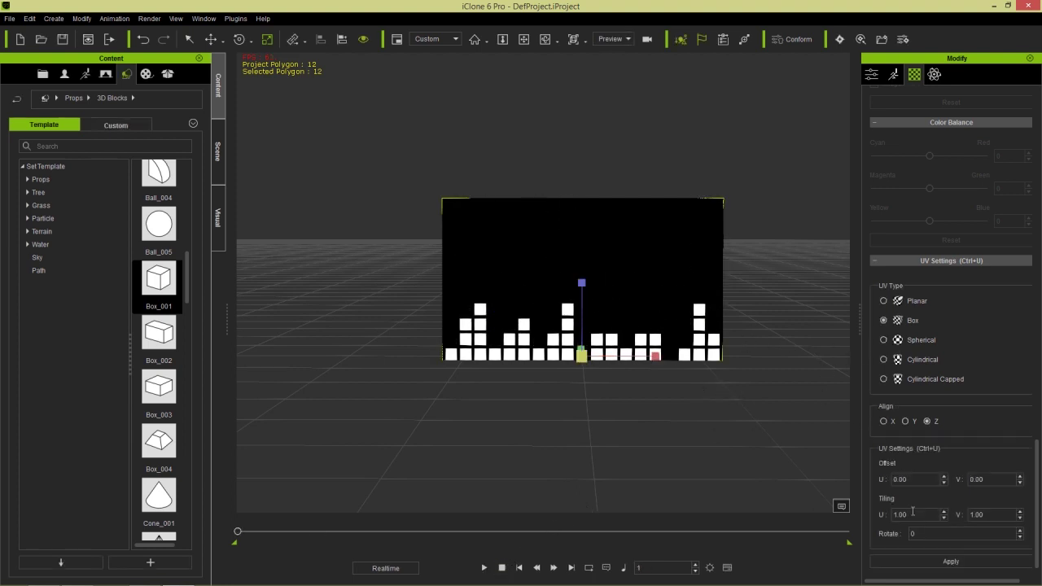
# Set the box's U tiling to 2 and apply it
pyautogui.scroll(1, 915, 517)
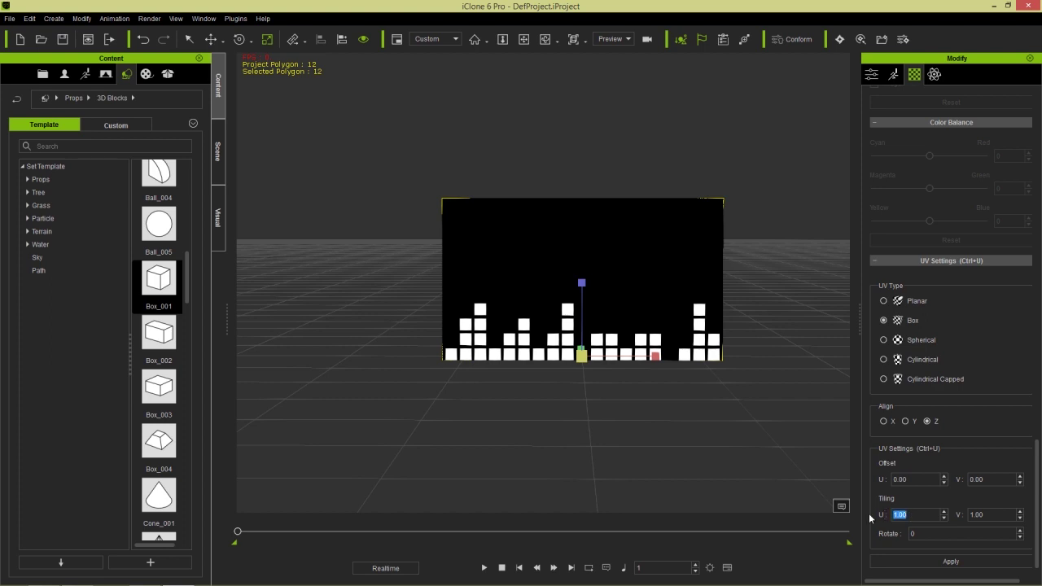
pyautogui.click(937, 559)
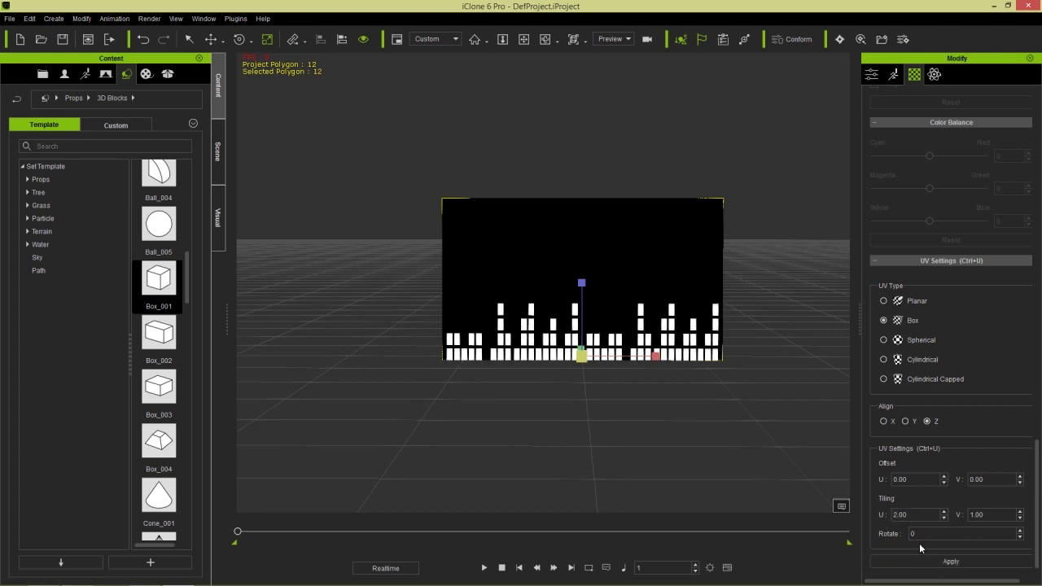
pyautogui.click(484, 568)
# Set the box's U offset to 0.20, apply it and inspect the shifted texture from an angle
pyautogui.doubleClick(926, 477)
pyautogui.write('0.50')
pyautogui.moveTo(907, 480); pyautogui.dragTo(896, 480)
pyautogui.write('20')
pyautogui.click(934, 562)
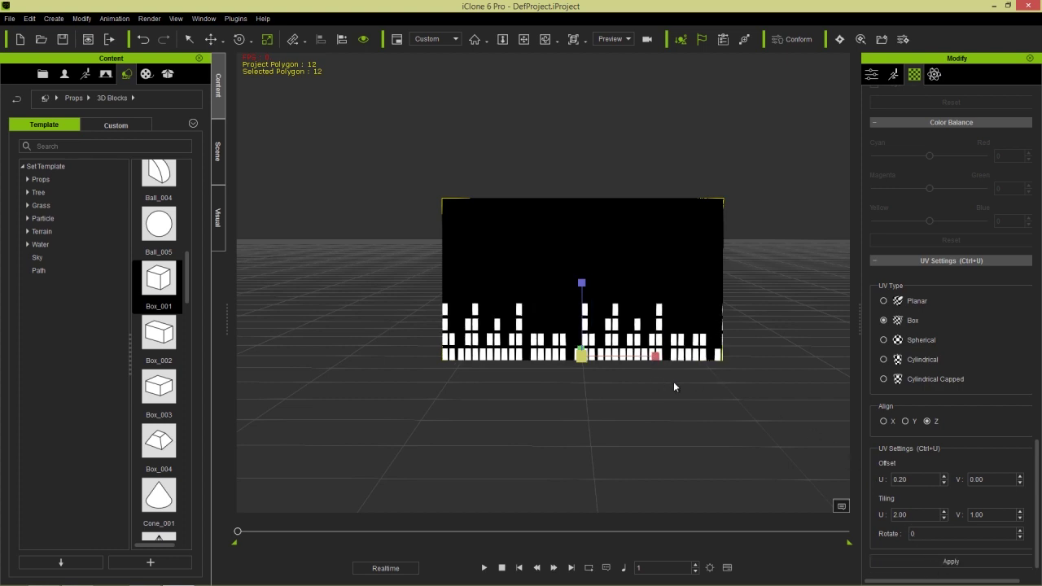
pyautogui.moveTo(709, 370); pyautogui.dragTo(615, 386, button='right')
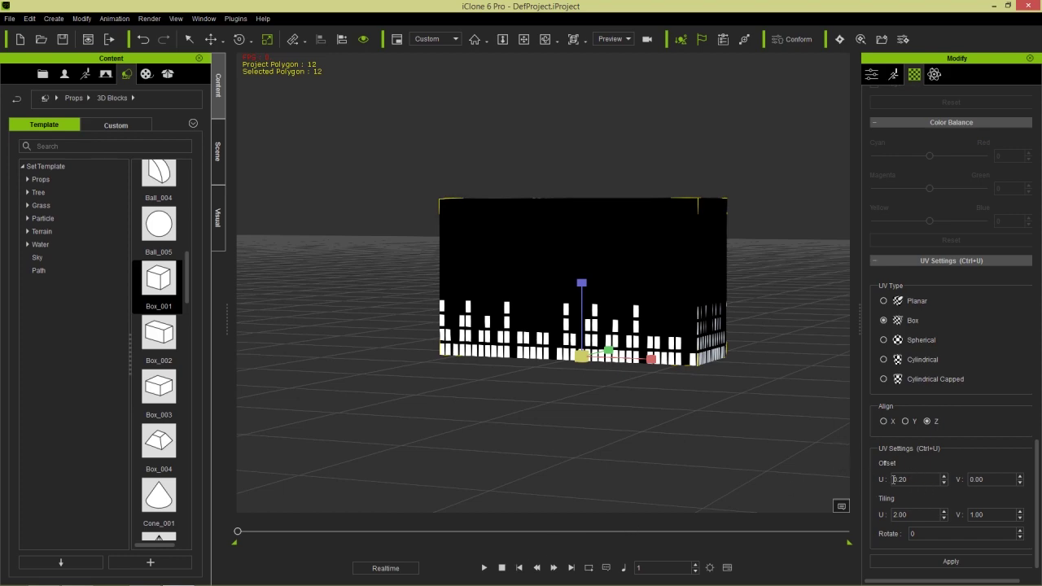
pyautogui.moveTo(801, 407); pyautogui.dragTo(720, 282, button='right')
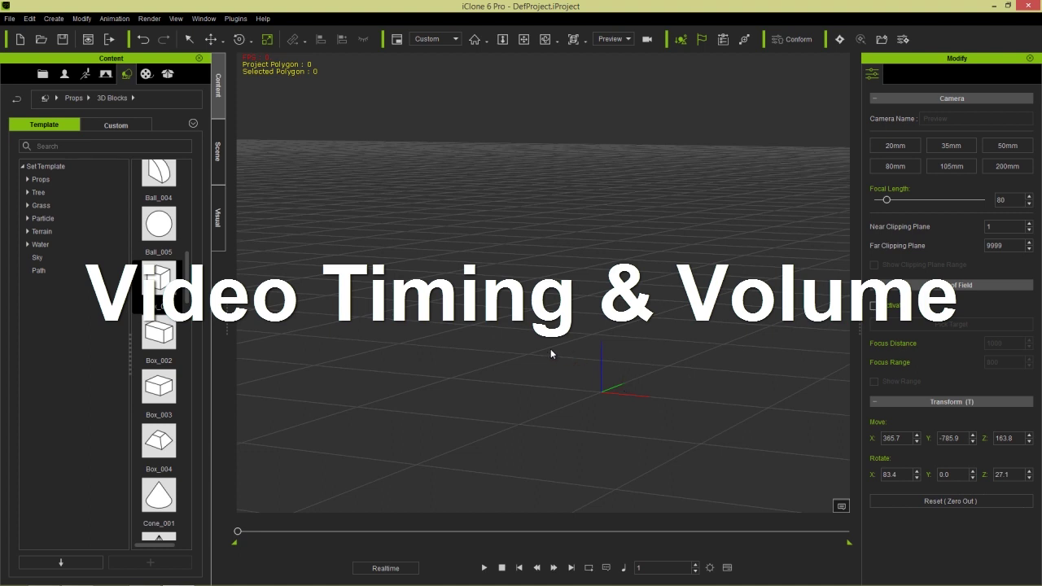
# Add the TV01 prop from the 3D FX Virtual Studio Vol.1 TV Set folder and frame it in the view
pyautogui.click(48, 180)
pyautogui.click(48, 178)
pyautogui.click(52, 192)
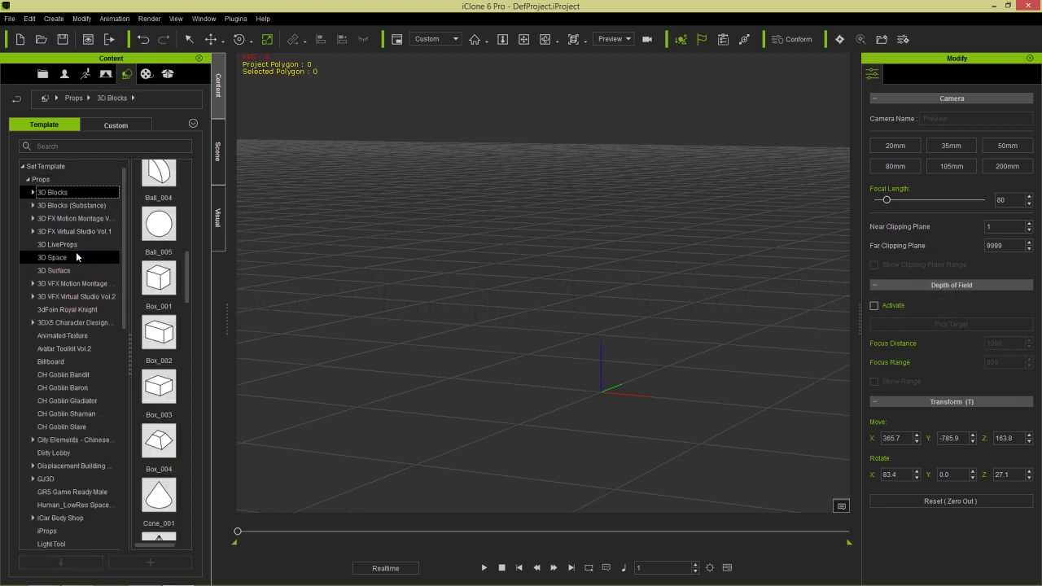
pyautogui.click(81, 231)
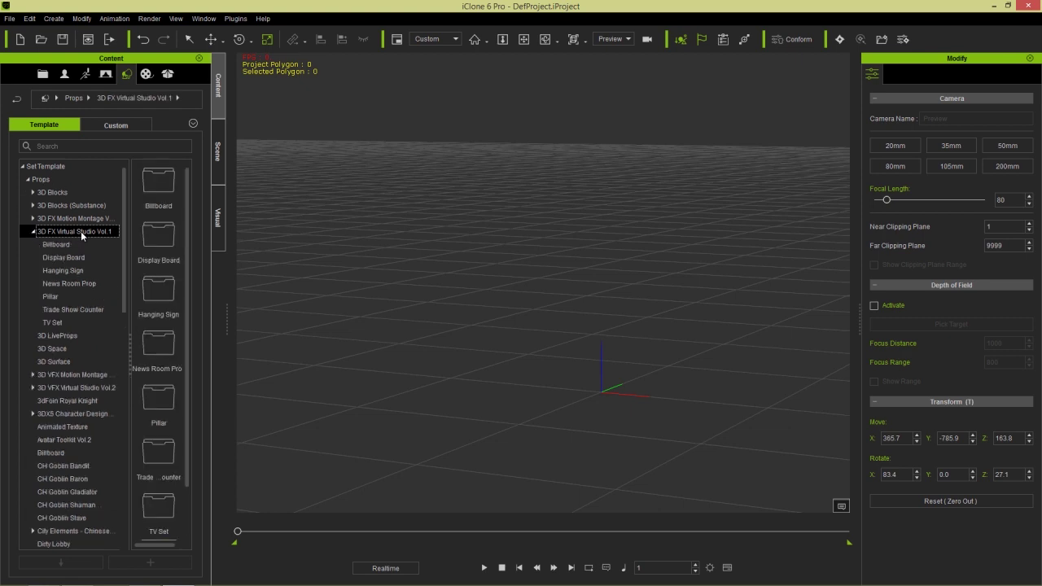
pyautogui.click(54, 323)
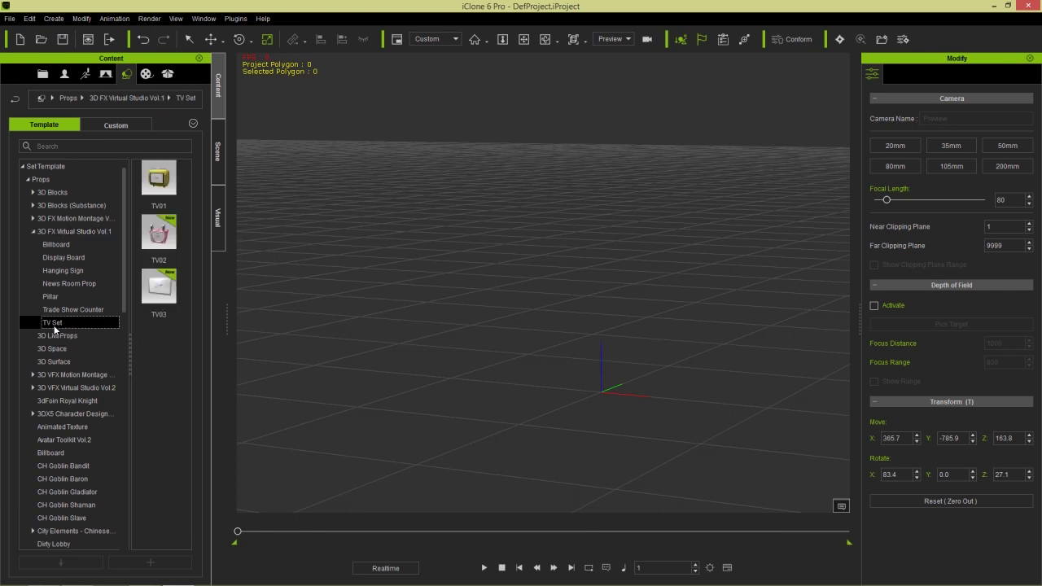
pyautogui.doubleClick(163, 178)
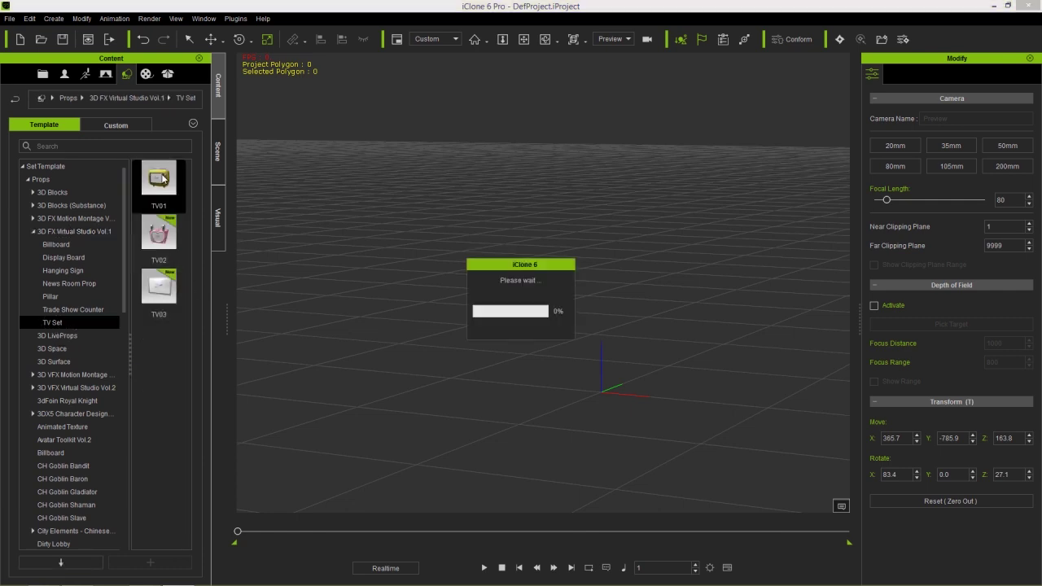
pyautogui.press('z')
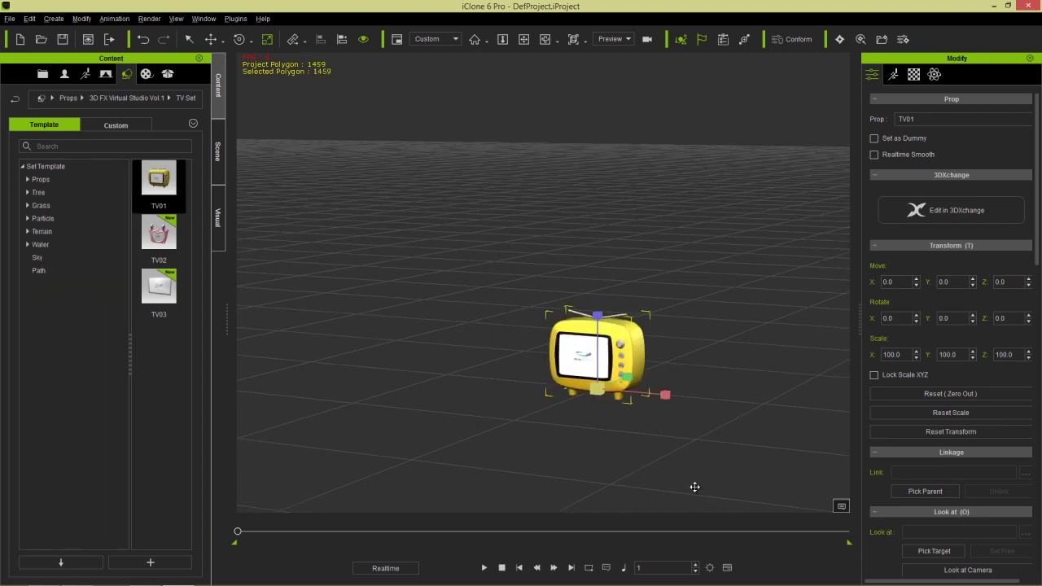
pyautogui.scroll(-5, 673, 274)
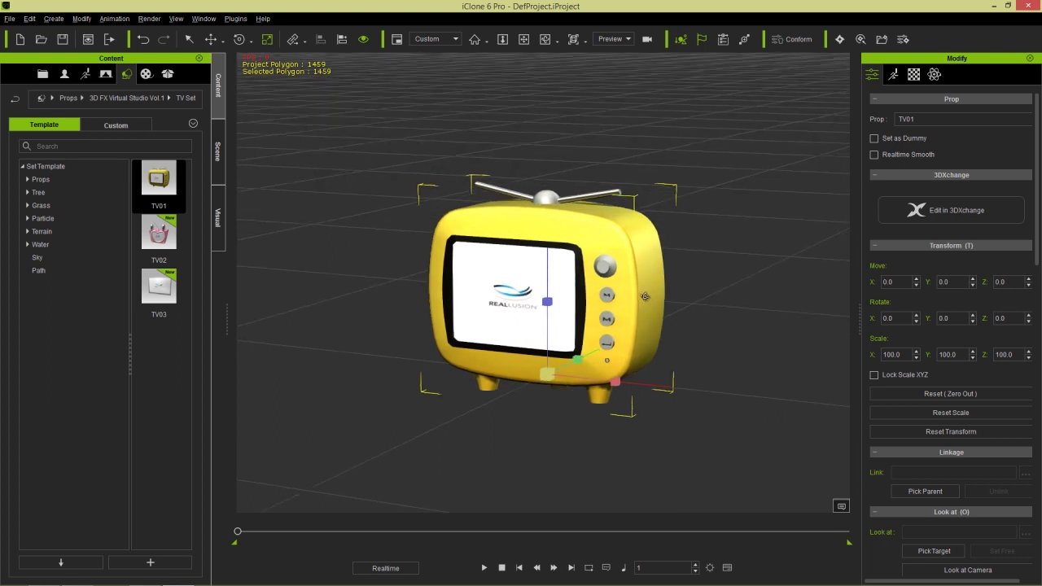
pyautogui.scroll(-1, 640, 269)
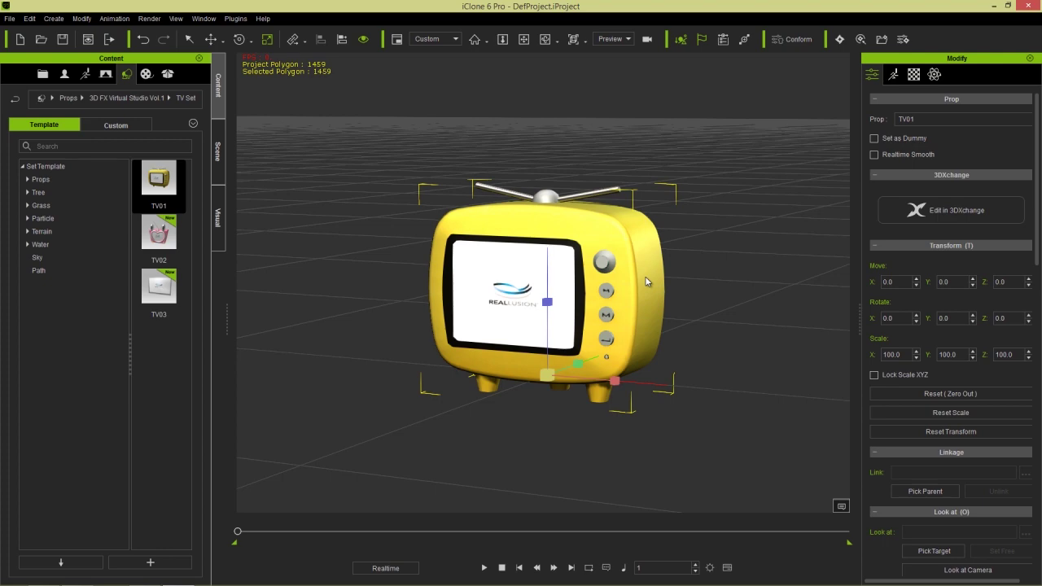
# Apply the Atmosphere video from the Production Resources Video folder to the TV01 prop's screen, then minimise the folder window
pyautogui.hotkey('alt', 'Tab')
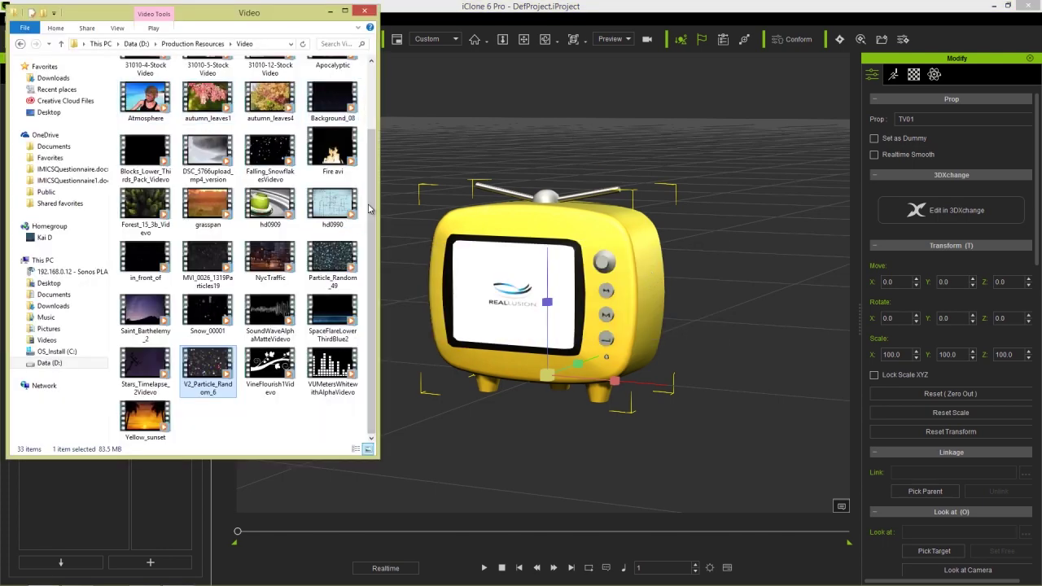
pyautogui.scroll(1, 369, 177)
pyautogui.scroll(2, 370, 177)
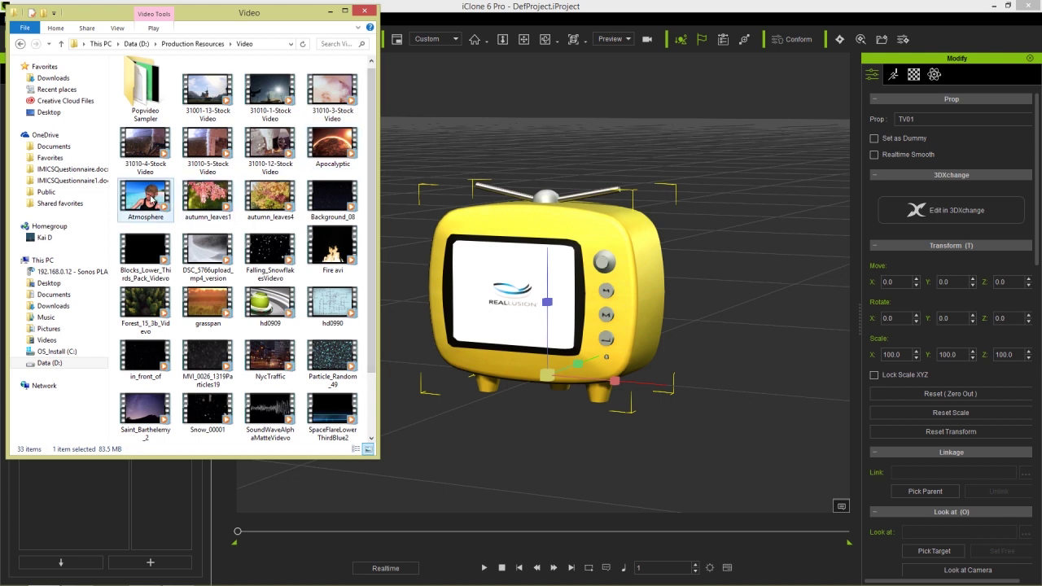
pyautogui.moveTo(150, 198); pyautogui.dragTo(522, 295)
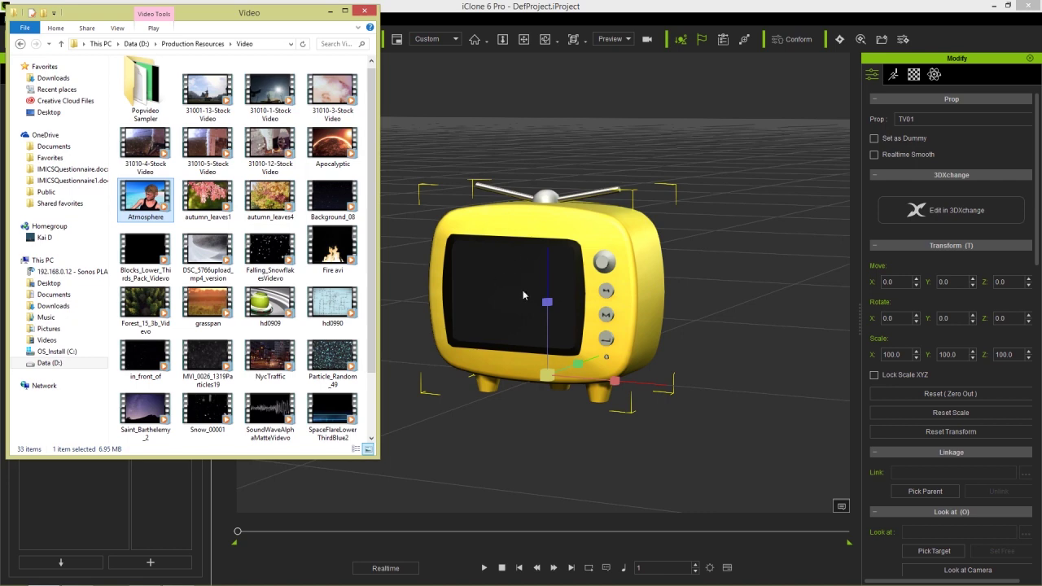
pyautogui.click(327, 10)
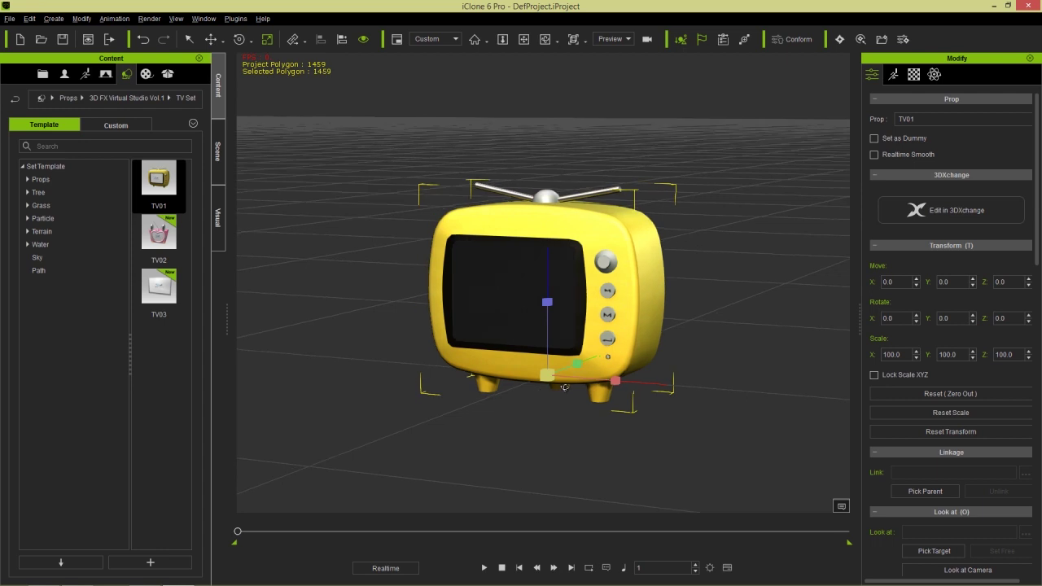
# Play the project to watch the video on the TV screen up close, and stop playback
pyautogui.scroll(3, 579, 391)
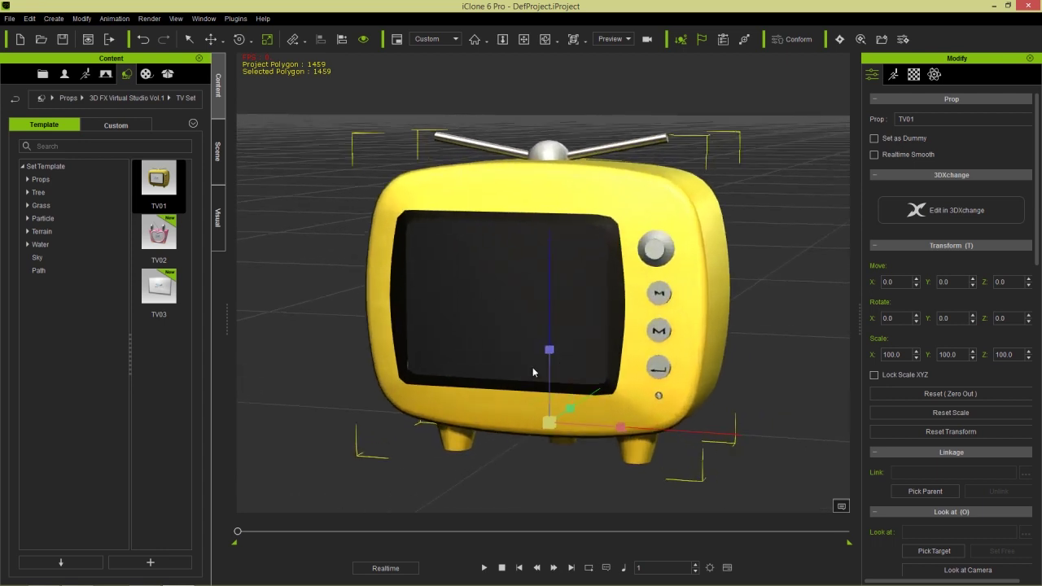
pyautogui.press('space')
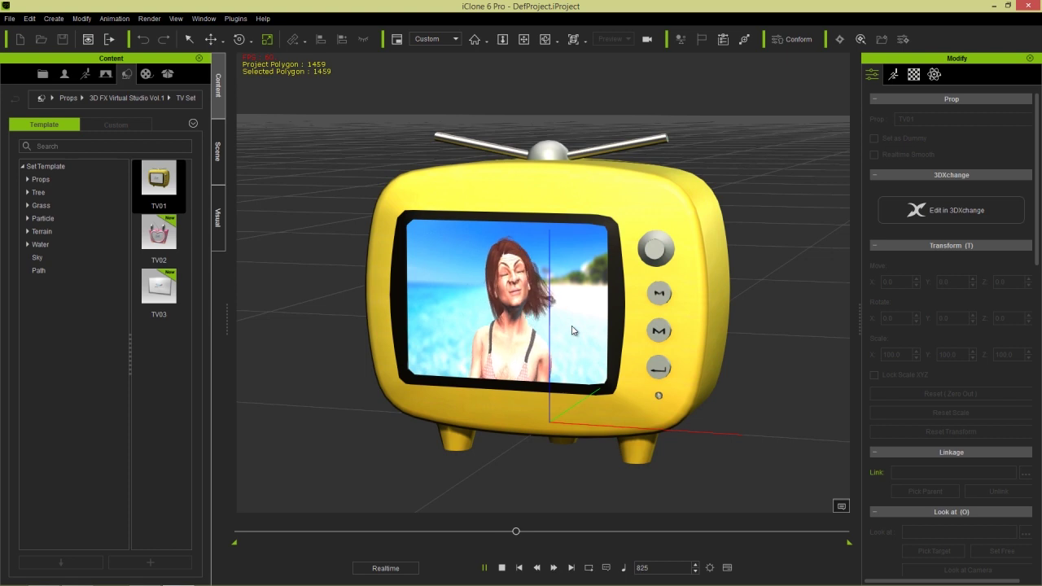
pyautogui.click(502, 566)
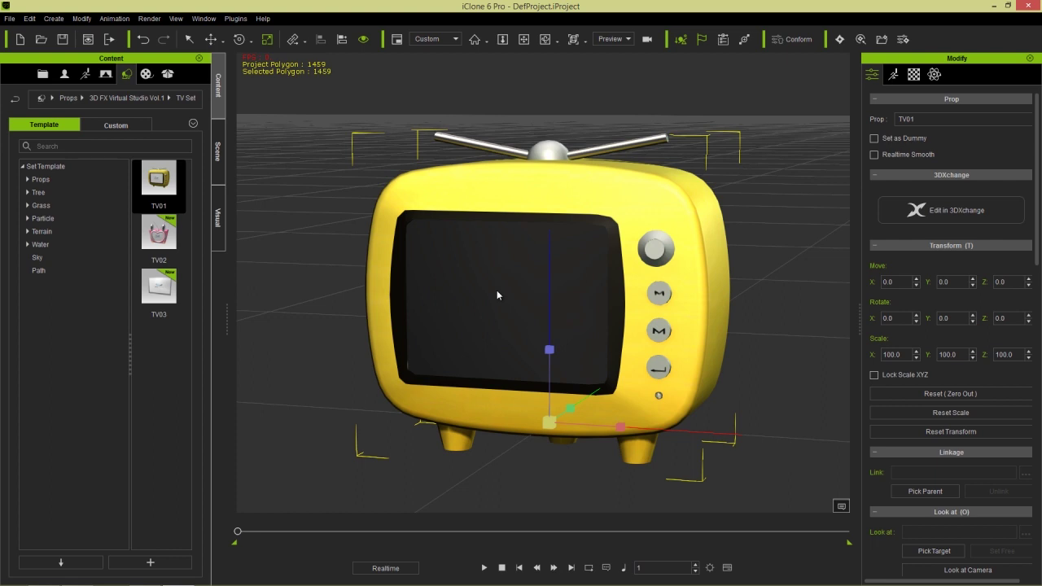
# Open the timeline, show TV01's Video track with its diffuse and volume rows, and go to frame 102
pyautogui.press('F3')
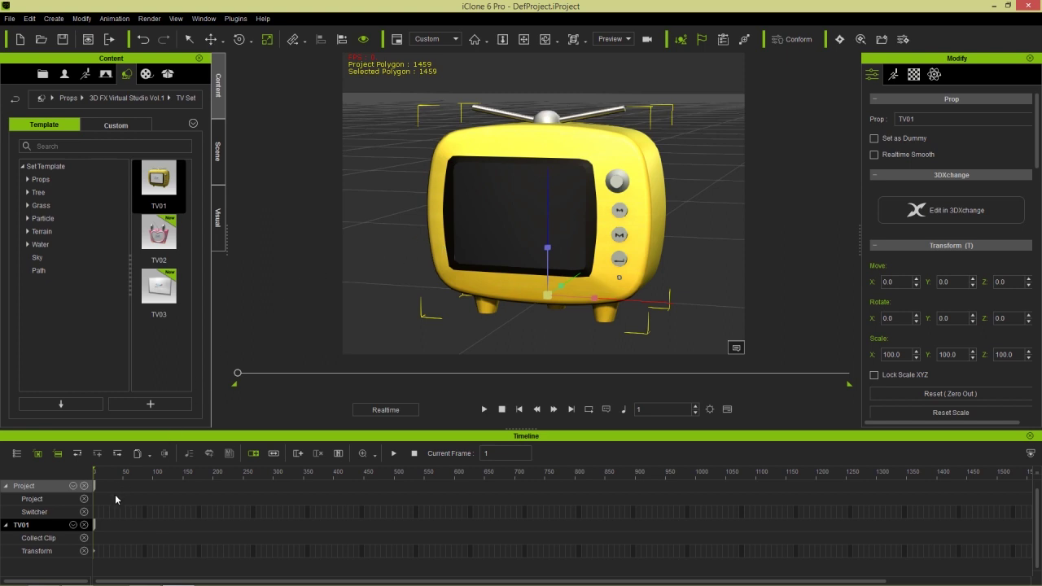
pyautogui.click(73, 526)
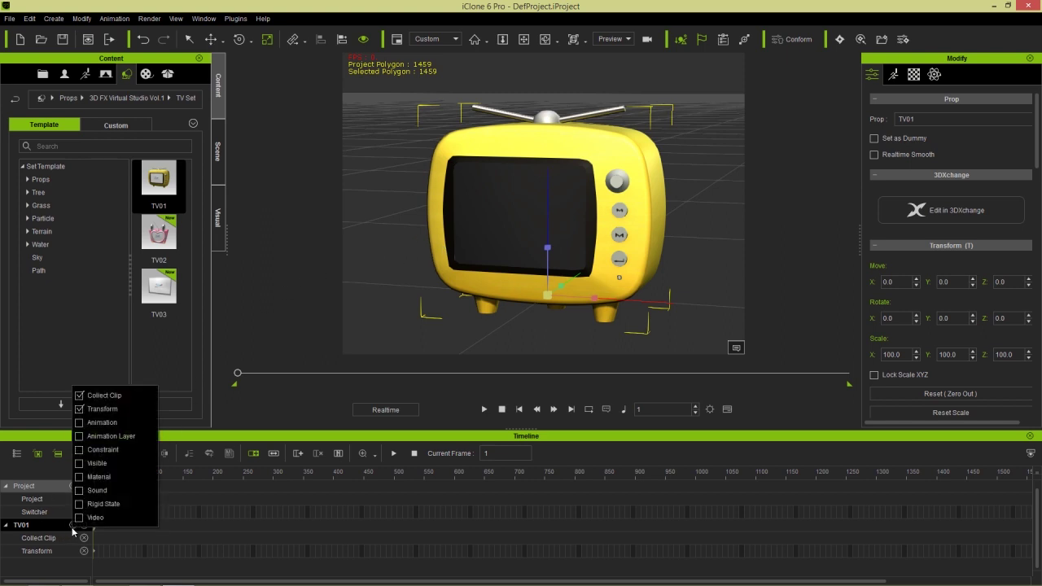
pyautogui.click(79, 518)
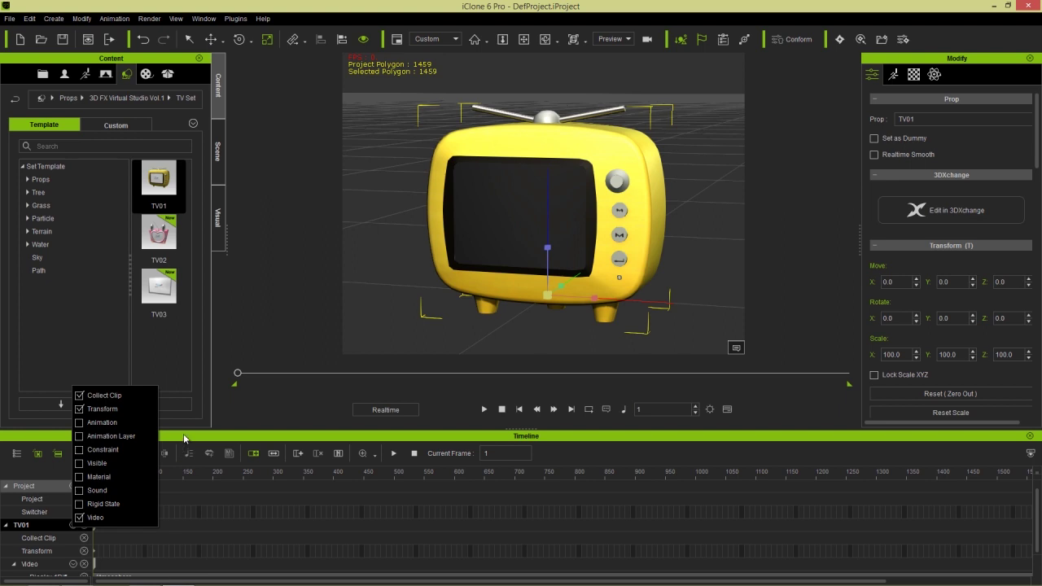
pyautogui.scroll(-1, 170, 513)
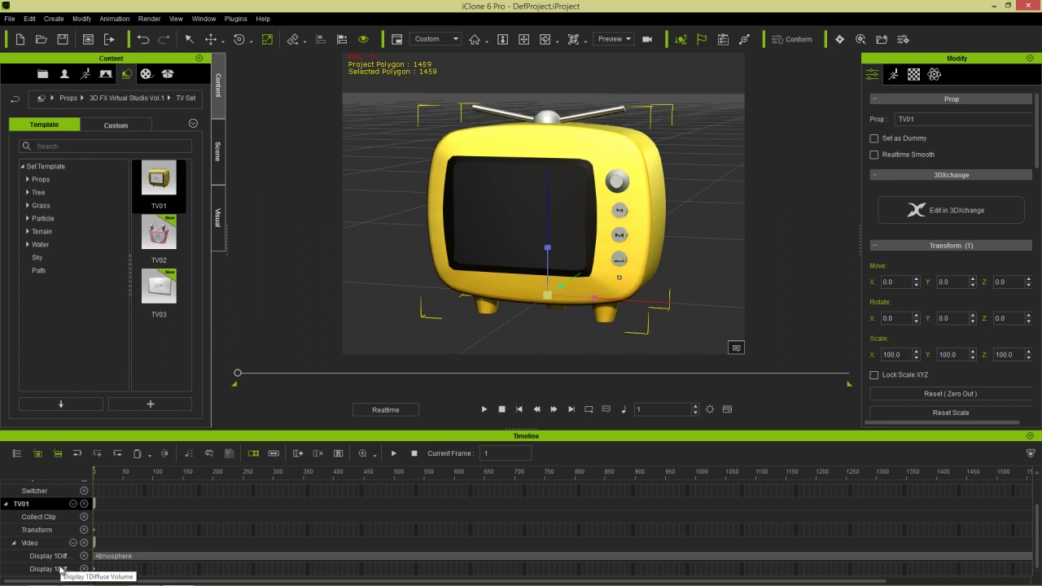
pyautogui.click(155, 477)
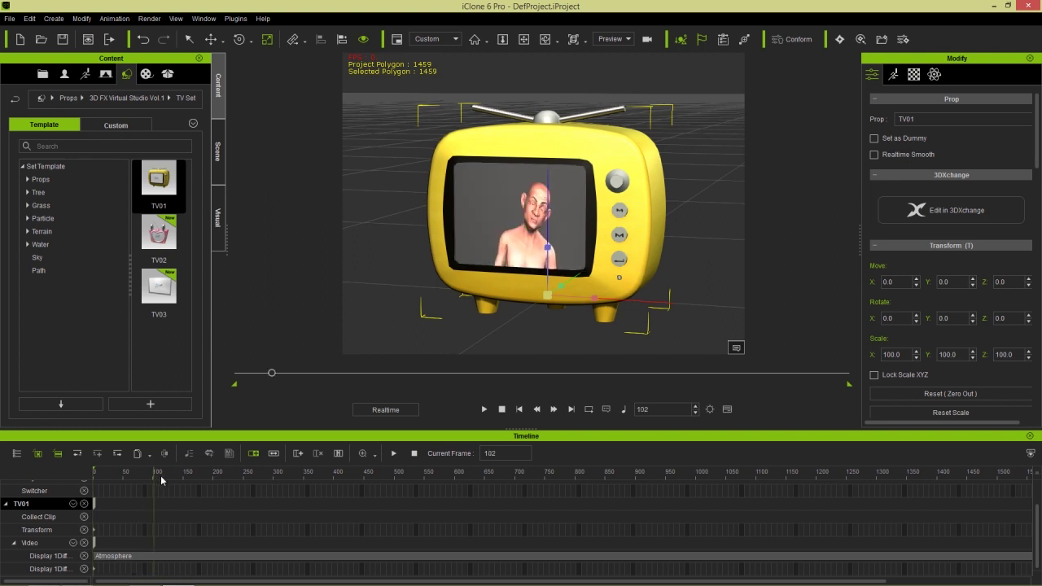
# Move the Atmosphere clip to start at about frame 290 and play from before it to check the delay
pyautogui.scroll(-1, 217, 498)
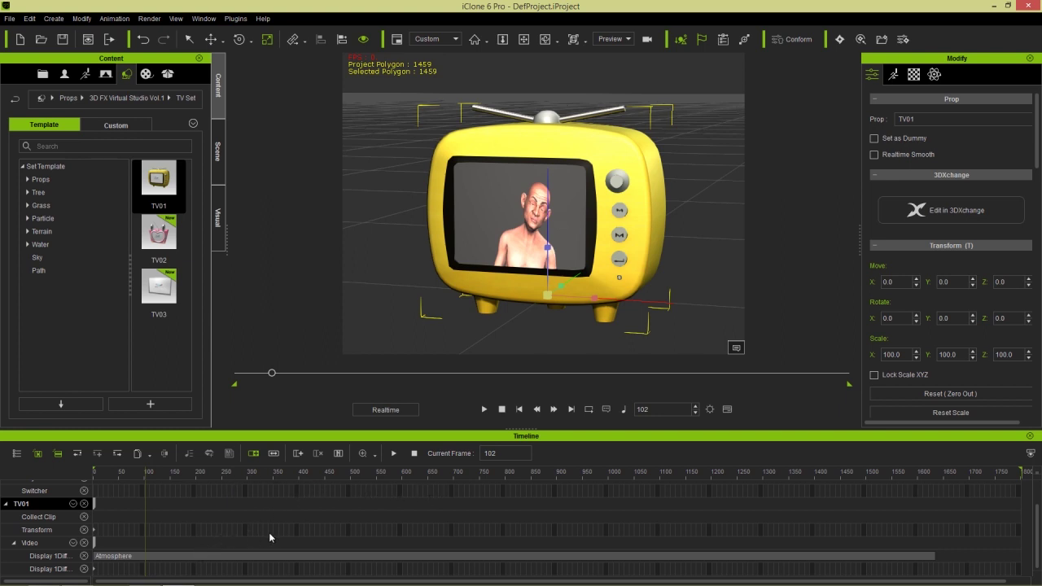
pyautogui.moveTo(175, 559); pyautogui.dragTo(323, 550)
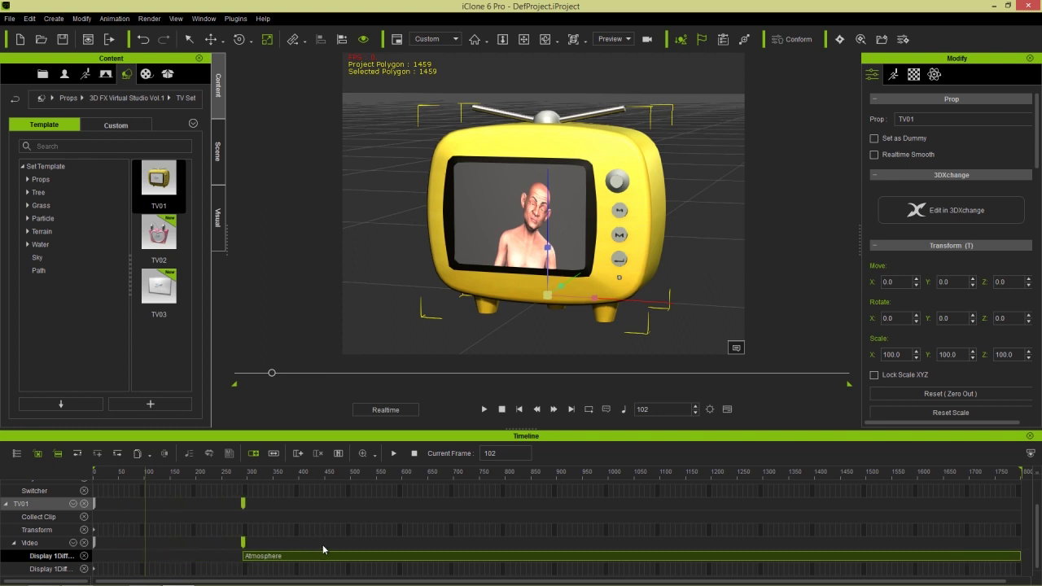
pyautogui.click(322, 551)
pyautogui.moveTo(240, 479); pyautogui.dragTo(122, 478)
pyautogui.press('space')
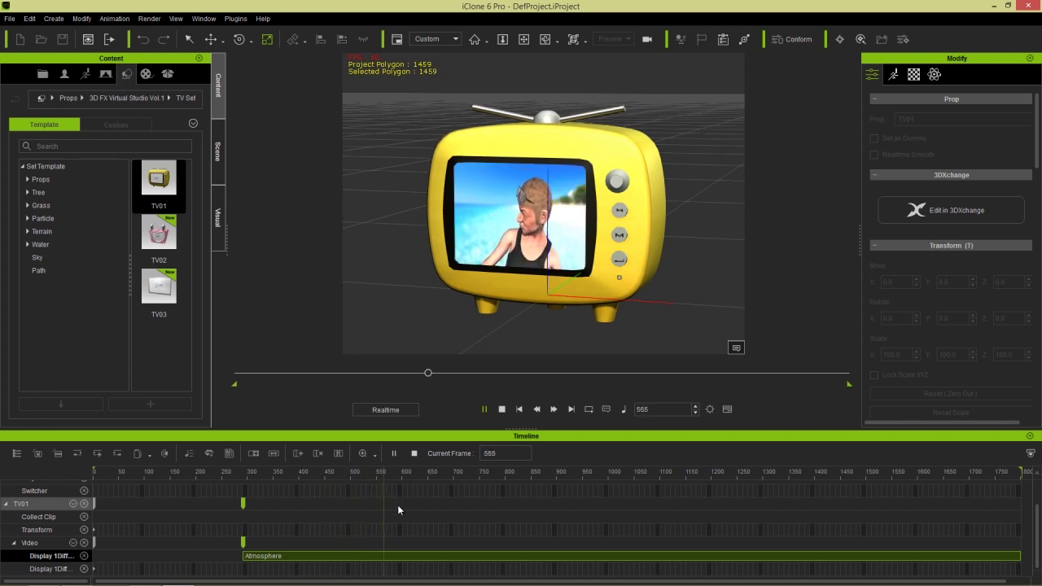
# Key the TV video's volume at full on frame 944 and at zero on frame 836
pyautogui.click(419, 488)
pyautogui.moveTo(422, 478); pyautogui.dragTo(578, 481)
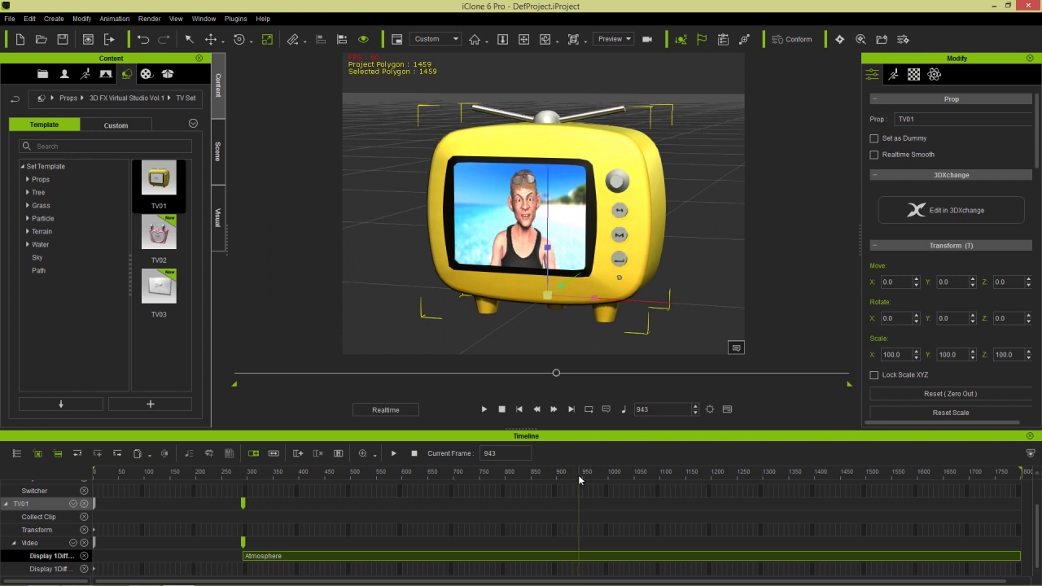
pyautogui.doubleClick(580, 569)
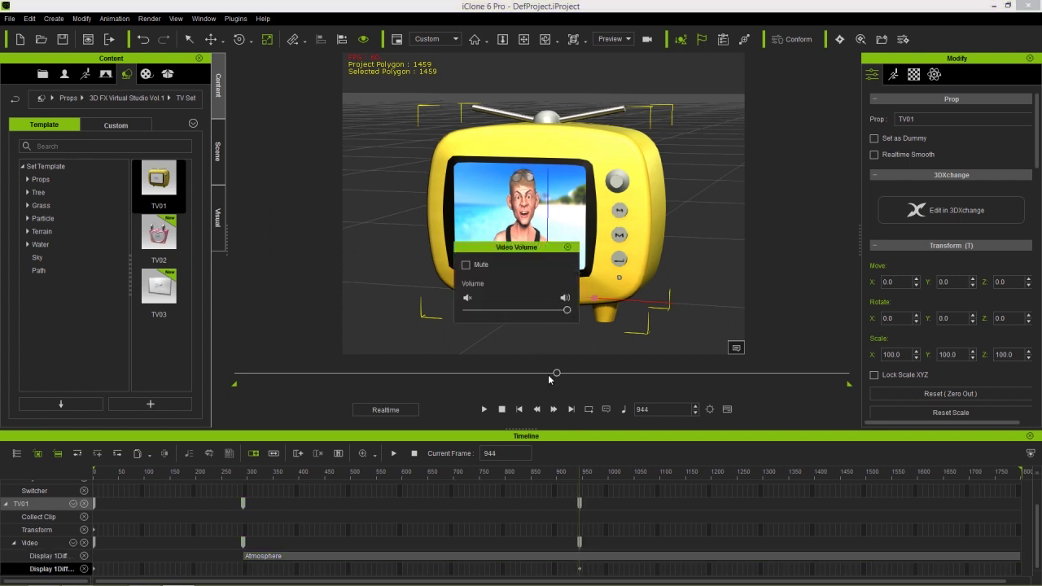
pyautogui.moveTo(549, 473); pyautogui.dragTo(525, 476)
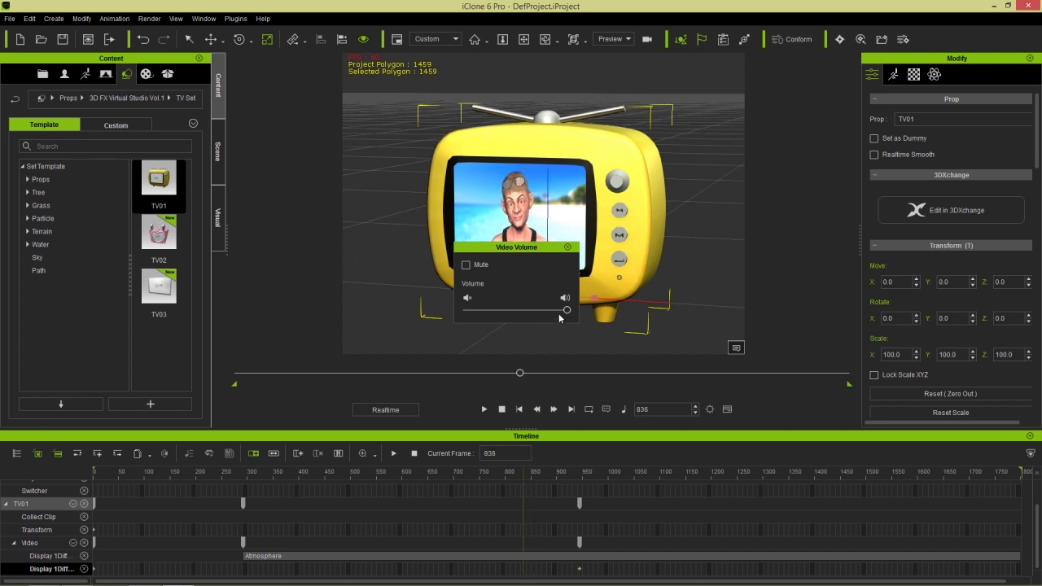
pyautogui.moveTo(568, 312); pyautogui.dragTo(464, 318)
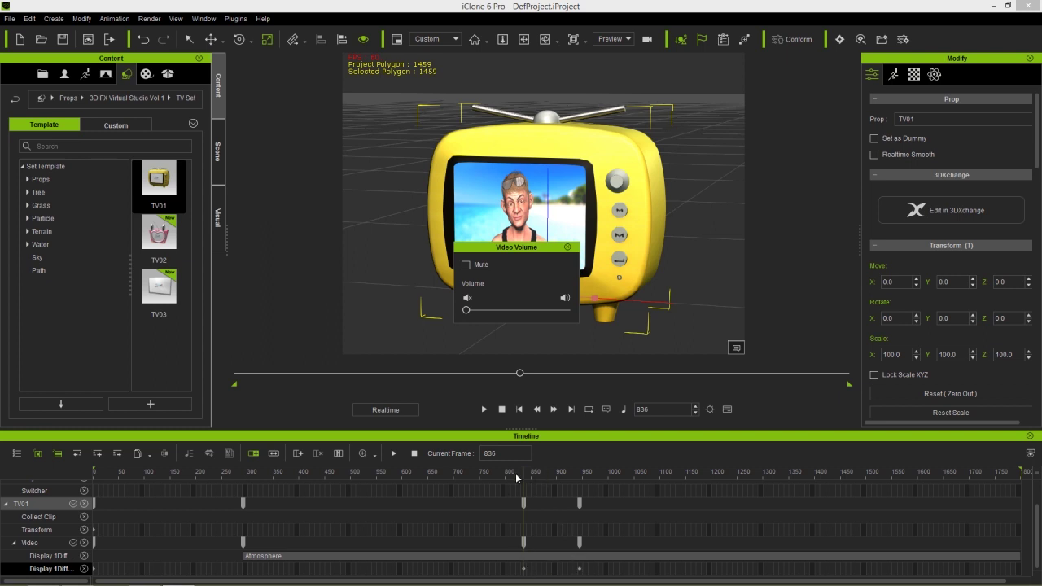
# Lower the TV video's volume to zero at frame 293, where the clip begins
pyautogui.moveTo(383, 473); pyautogui.dragTo(243, 486)
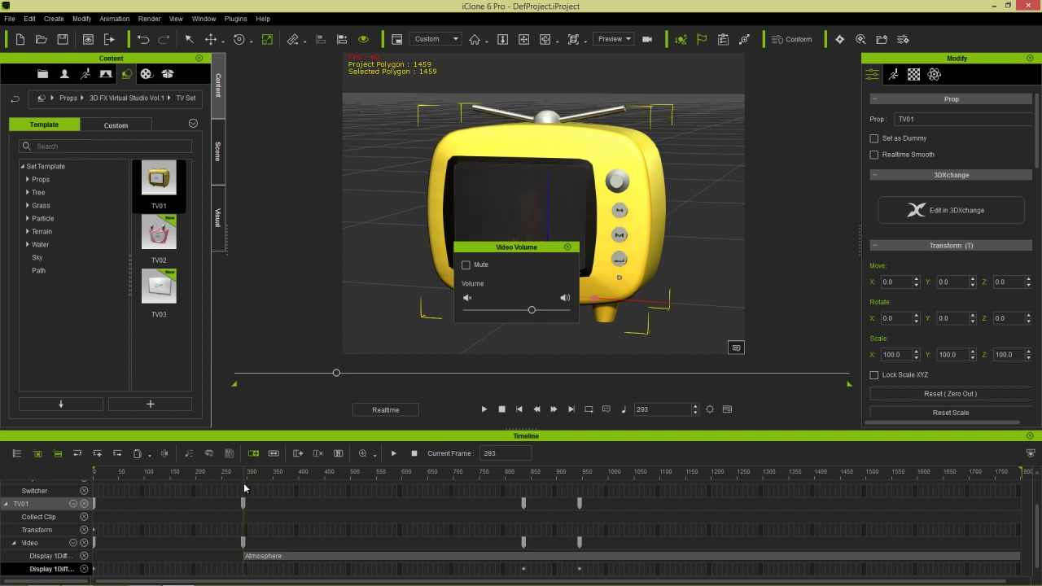
pyautogui.click(531, 311)
pyautogui.moveTo(531, 314); pyautogui.dragTo(418, 314)
# Play the silent section and the passage across the frame 836 and 944 volume keys, closing the Video Volume settings
pyautogui.moveTo(233, 475); pyautogui.dragTo(207, 464)
pyautogui.press('space')
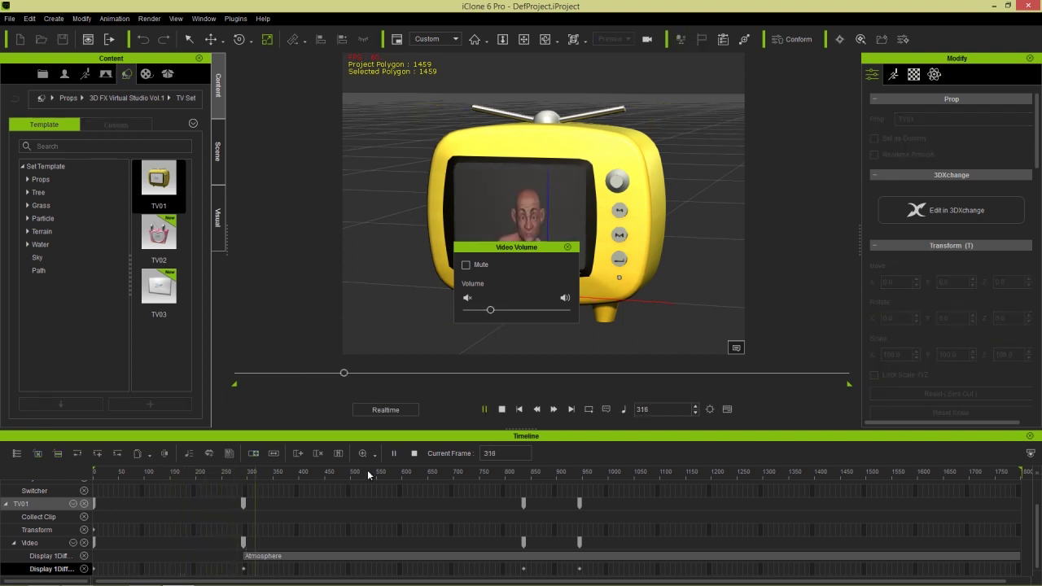
pyautogui.click(567, 248)
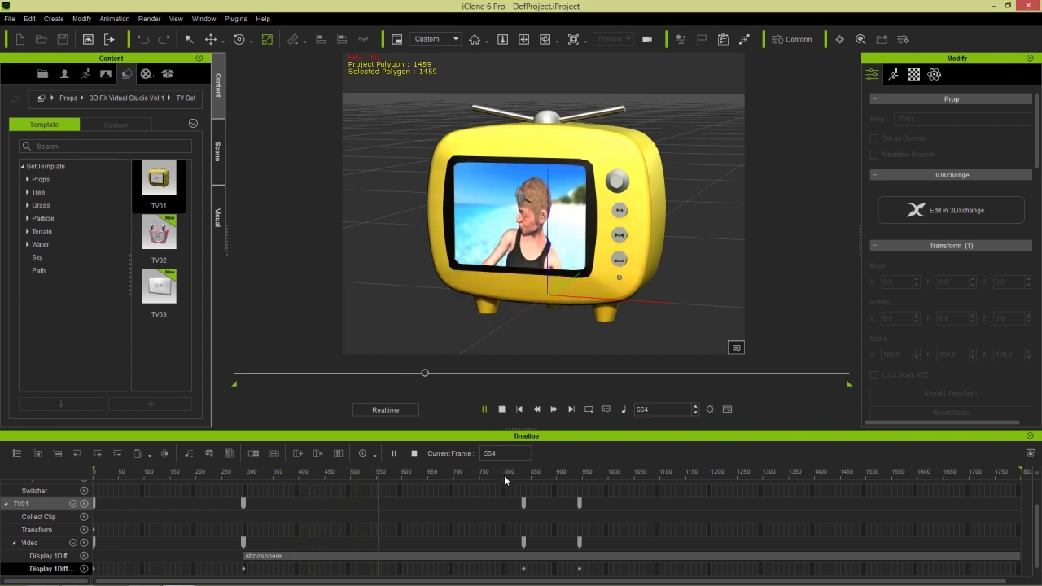
pyautogui.press('space')
pyautogui.moveTo(504, 475); pyautogui.dragTo(515, 475)
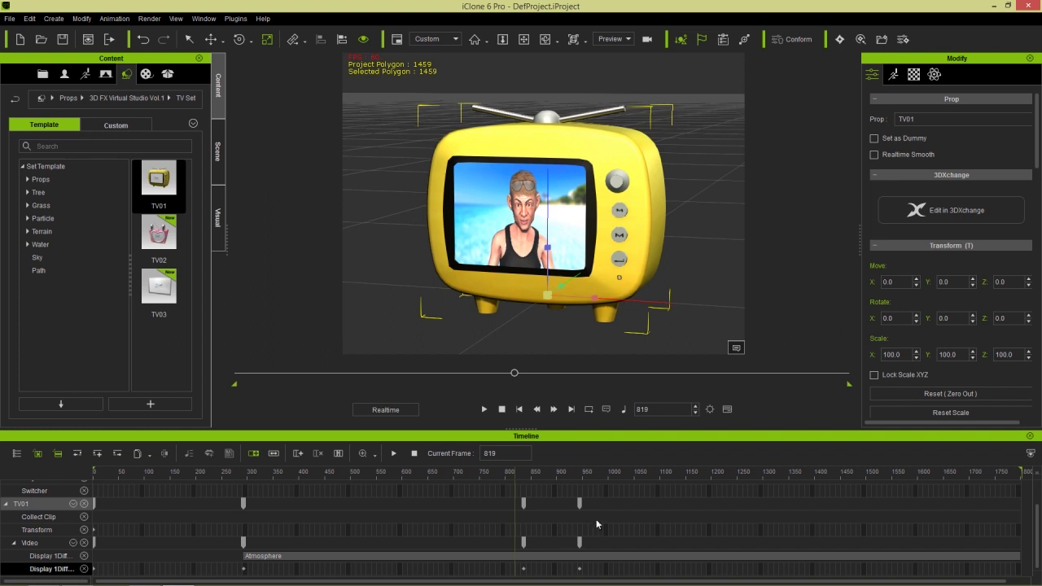
pyautogui.press('space')
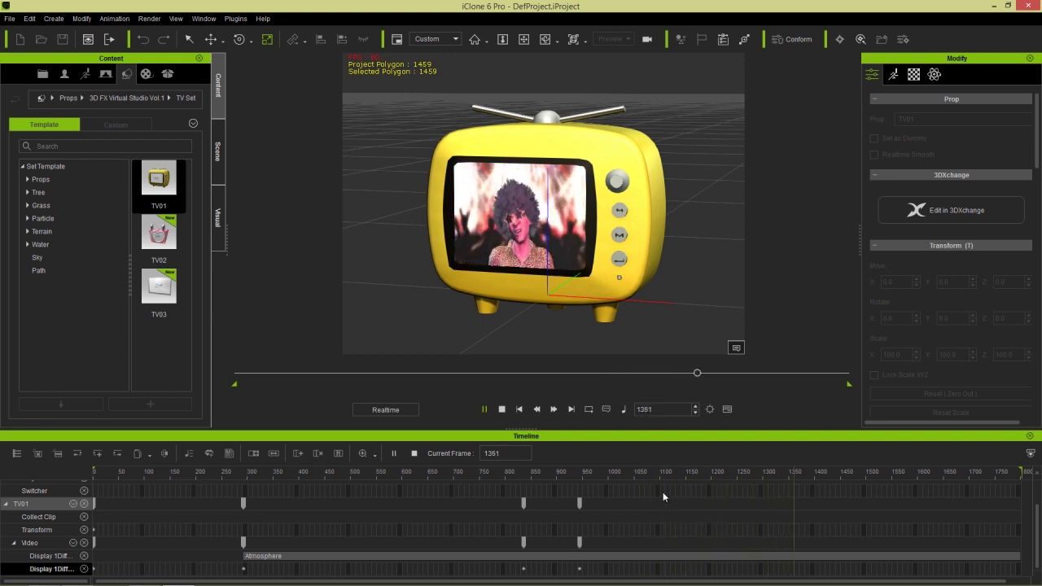
pyautogui.press('space')
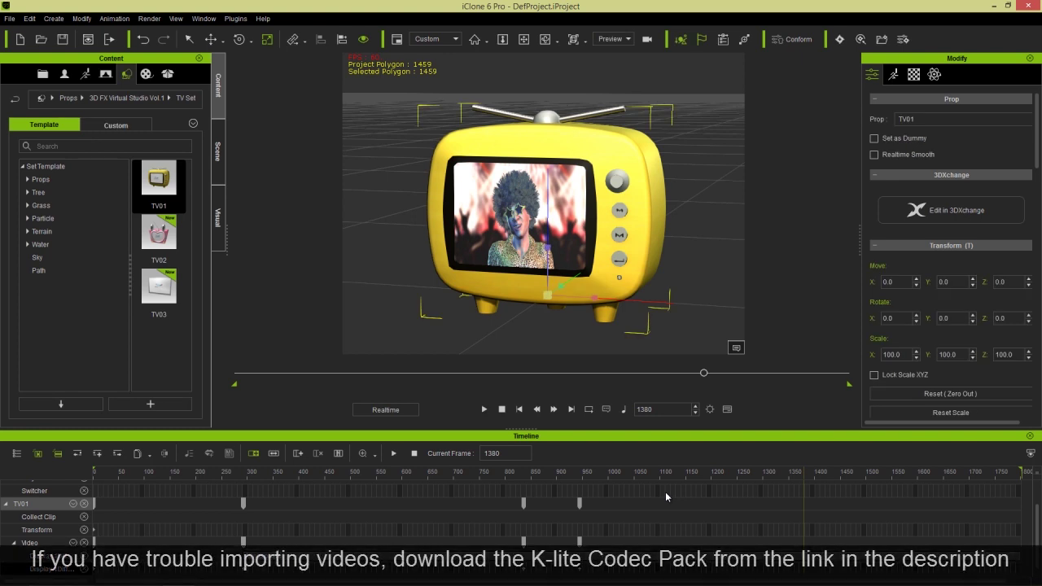